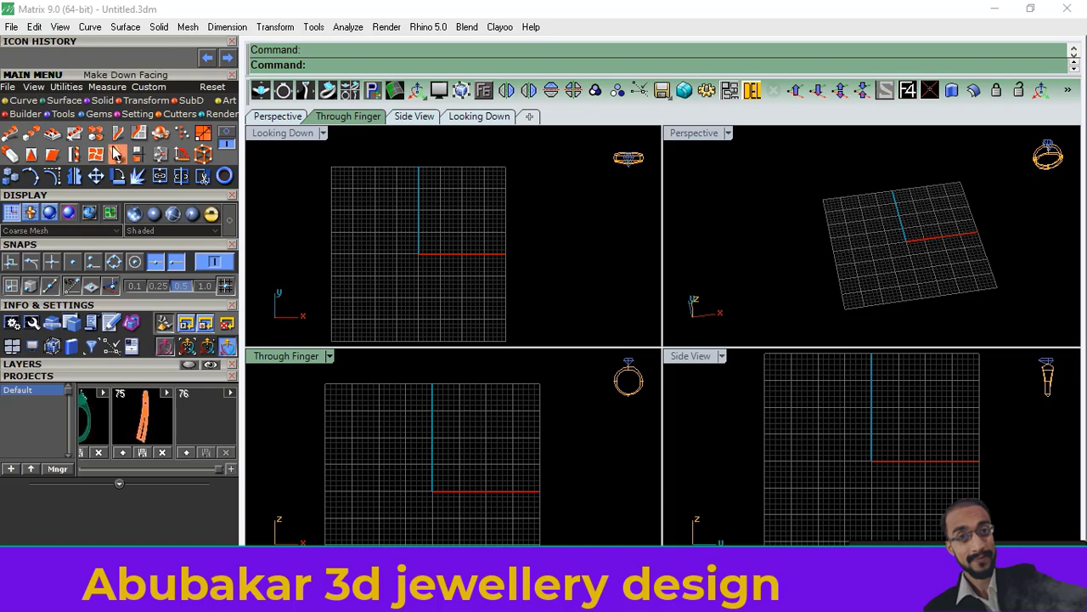
Step: Switch between modelling tool sets and make the Top view the active viewport
{"action": "left_click", "coordinate": [226, 134]}
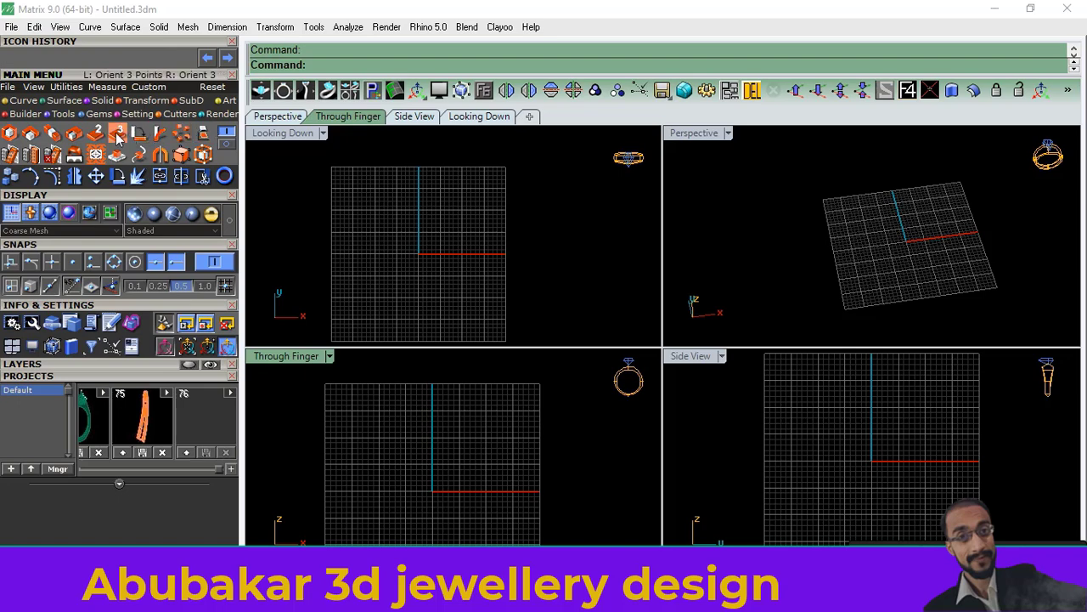
{"action": "left_click", "coordinate": [226, 146]}
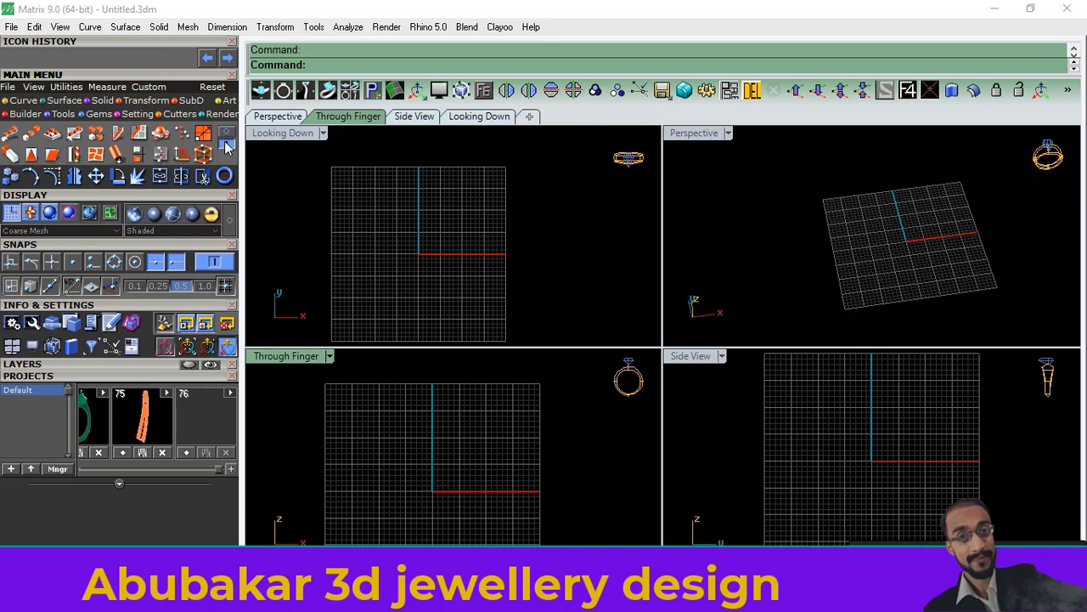
{"action": "left_click", "coordinate": [73, 156]}
{"action": "left_click", "coordinate": [435, 282]}
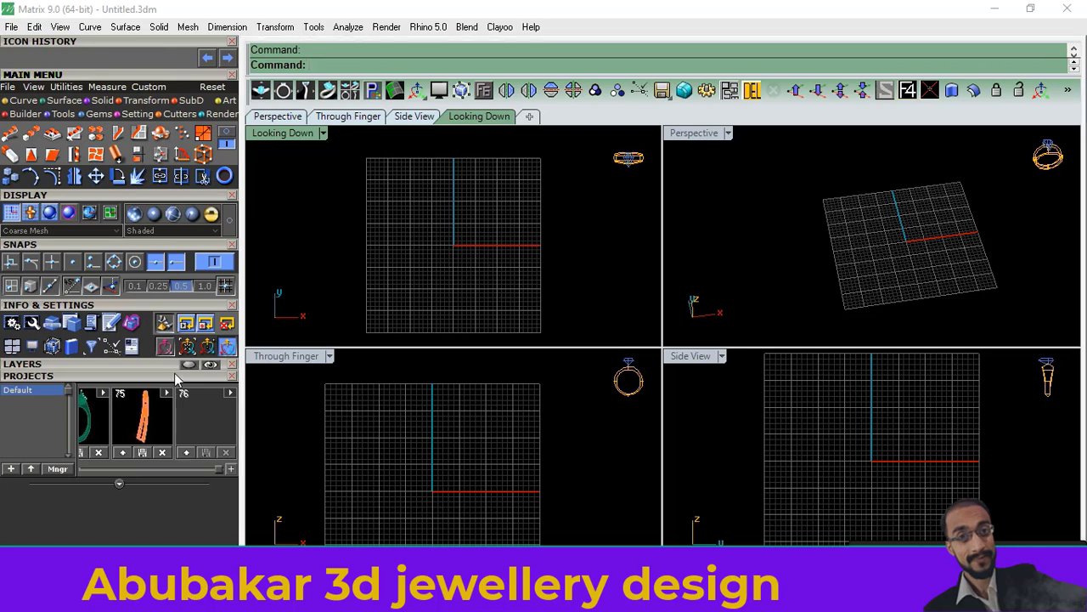
Step: Hide the project thumbnails and generate a Ring Rail circle for Swiss size 16 3/4
{"action": "left_click", "coordinate": [152, 377]}
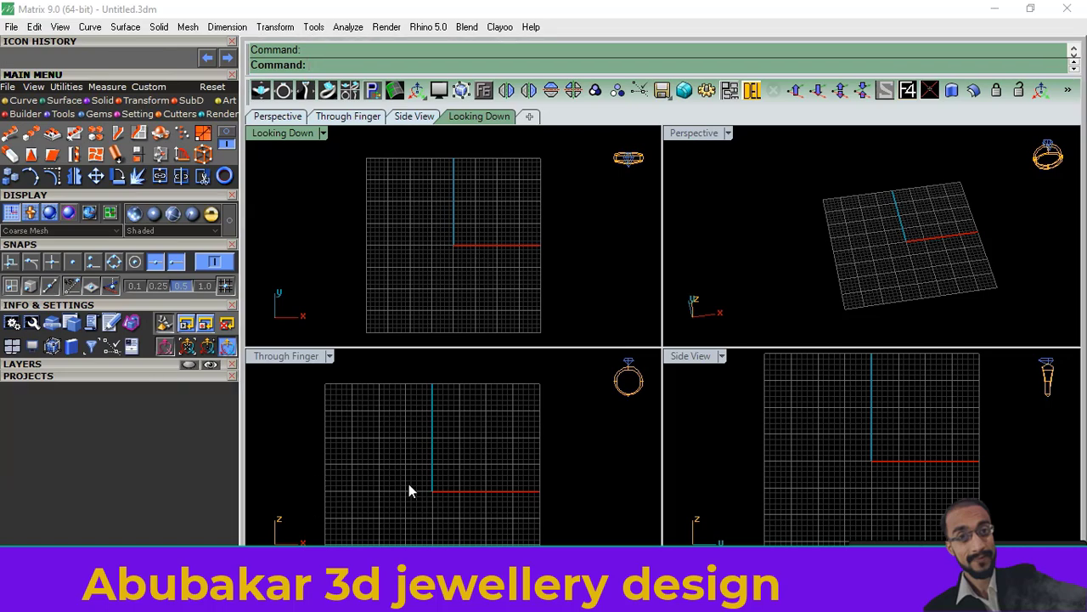
{"action": "scroll", "coordinate": [478, 442], "scroll_direction": "up", "scroll_amount": 2}
{"action": "scroll", "coordinate": [478, 431], "scroll_direction": "down", "scroll_amount": 2}
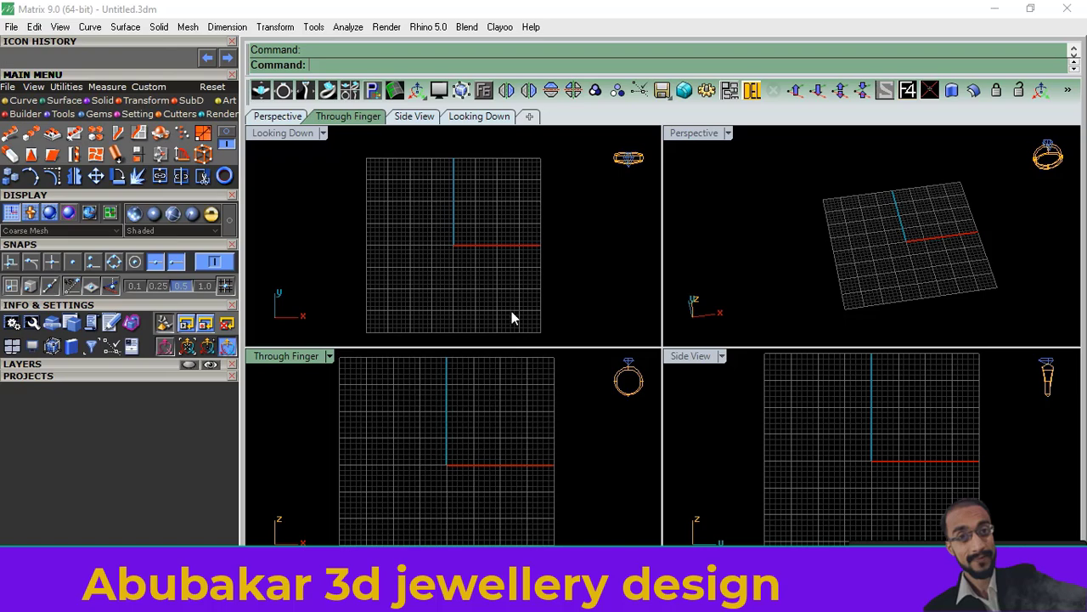
{"action": "scroll", "coordinate": [511, 311], "scroll_direction": "up", "scroll_amount": 2}
{"action": "scroll", "coordinate": [485, 280], "scroll_direction": "down", "scroll_amount": 2}
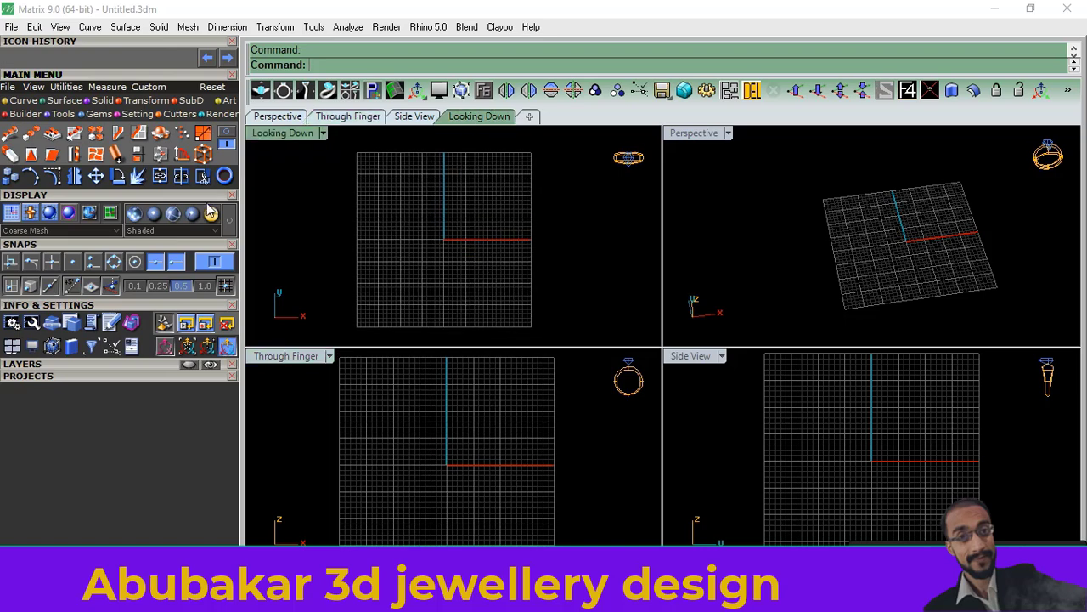
{"action": "left_click", "coordinate": [224, 176]}
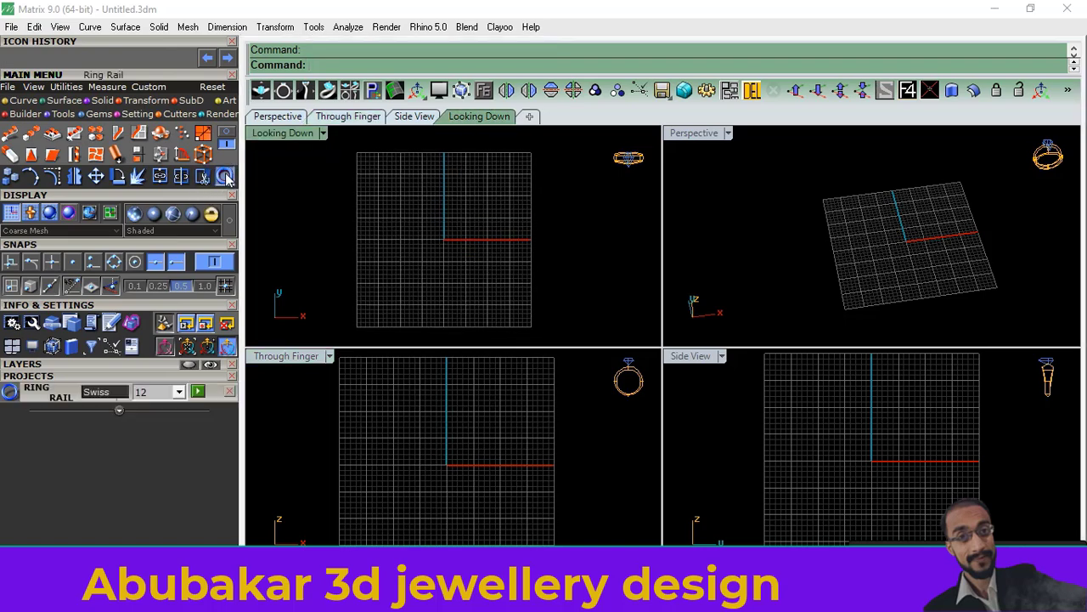
{"action": "left_click", "coordinate": [179, 392]}
{"action": "scroll", "coordinate": [157, 458], "scroll_direction": "down", "scroll_amount": 4}
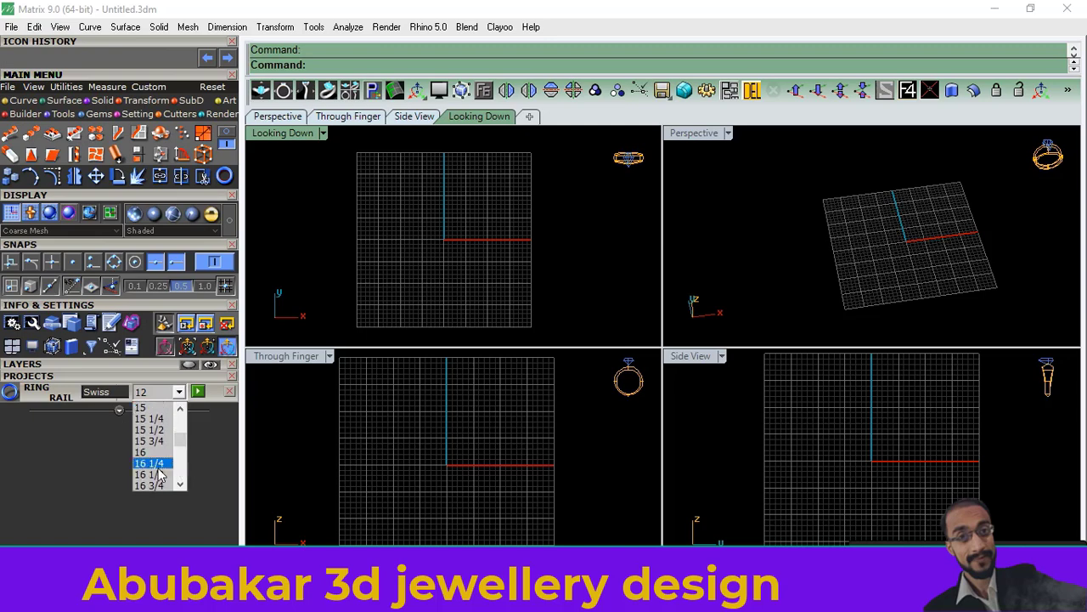
{"action": "left_click", "coordinate": [153, 485]}
{"action": "left_click", "coordinate": [199, 394]}
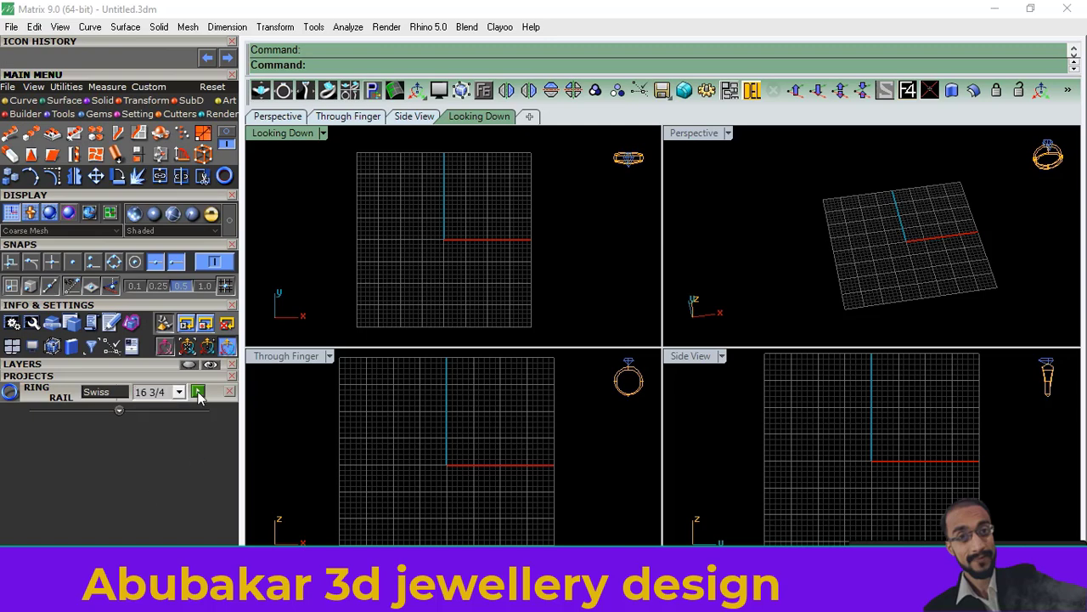
{"action": "left_click", "coordinate": [321, 426]}
Step: Enlarge the Perspective view to fill the workspace and orbit around the ring circle
{"action": "right_click_drag", "start_coordinate": [400, 468], "coordinate": [382, 467]}
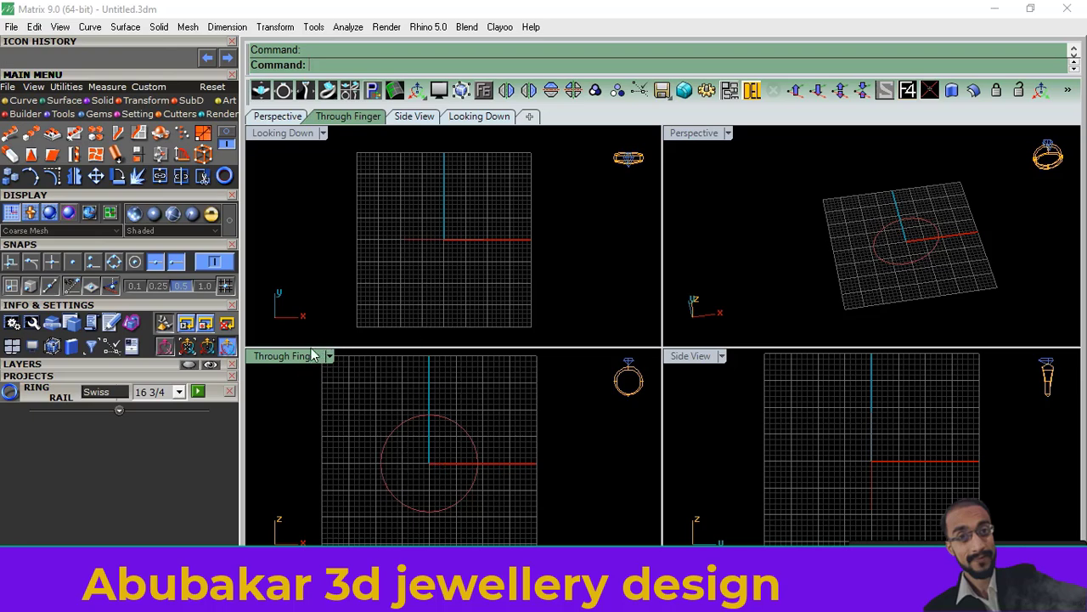
{"action": "double_click", "coordinate": [685, 135]}
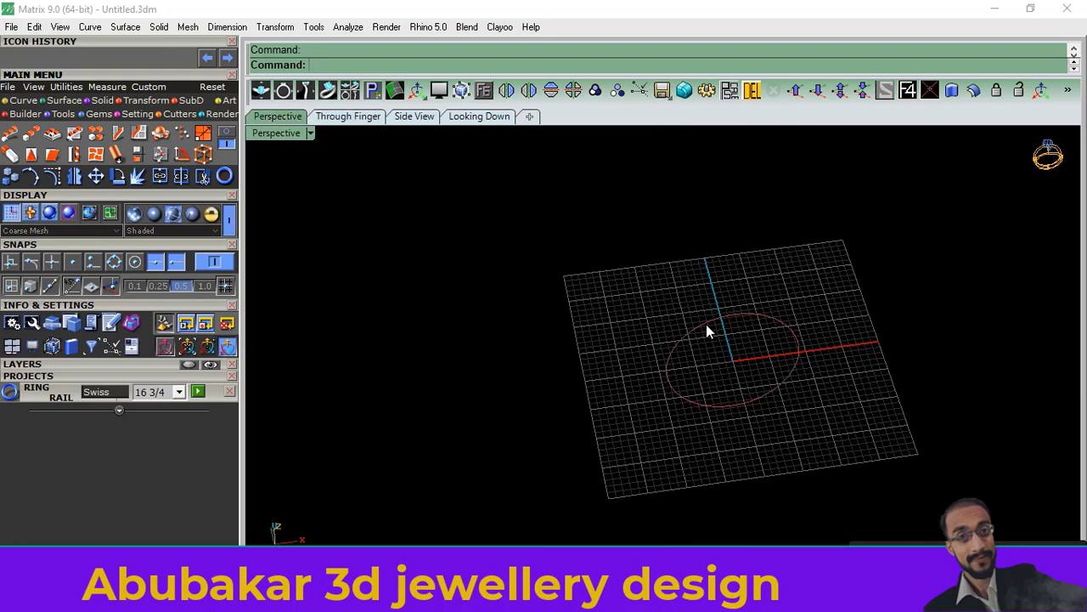
{"action": "mouse_move", "coordinate": [706, 324]}
{"action": "right_mouse_down"}
{"action": "mouse_move", "coordinate": [638, 365]}
{"action": "mouse_move", "coordinate": [626, 339]}
{"action": "right_mouse_up"}
{"action": "scroll", "coordinate": [673, 313], "scroll_direction": "up", "scroll_amount": 3}
{"action": "mouse_move", "coordinate": [673, 313]}
{"action": "right_mouse_down"}
{"action": "mouse_move", "coordinate": [613, 335]}
{"action": "mouse_move", "coordinate": [605, 353]}
{"action": "right_mouse_up"}
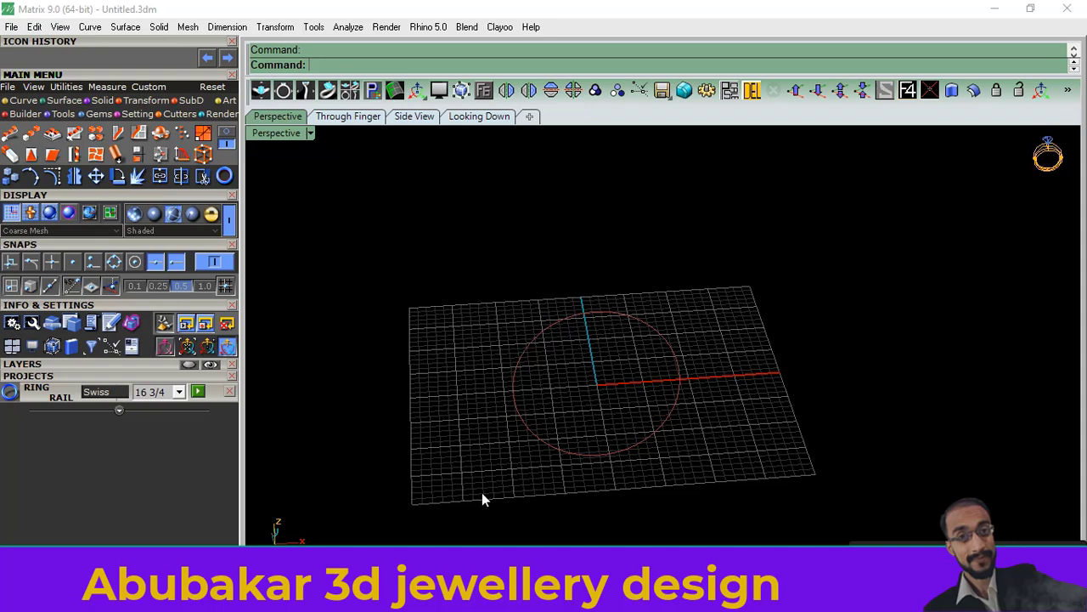
{"action": "mouse_move", "coordinate": [585, 408]}
{"action": "right_mouse_down"}
{"action": "mouse_move", "coordinate": [593, 361]}
{"action": "mouse_move", "coordinate": [581, 346]}
{"action": "right_mouse_up"}
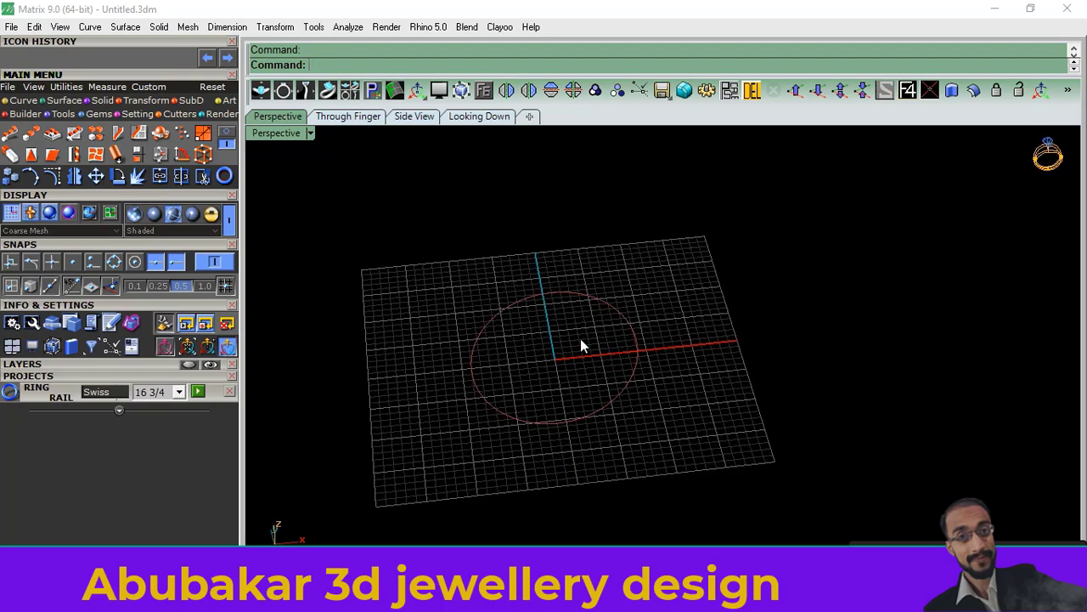
Step: Select the ring rail circle, remove its project entry, and measure its length: 56.750 mm
{"action": "left_click", "coordinate": [560, 293]}
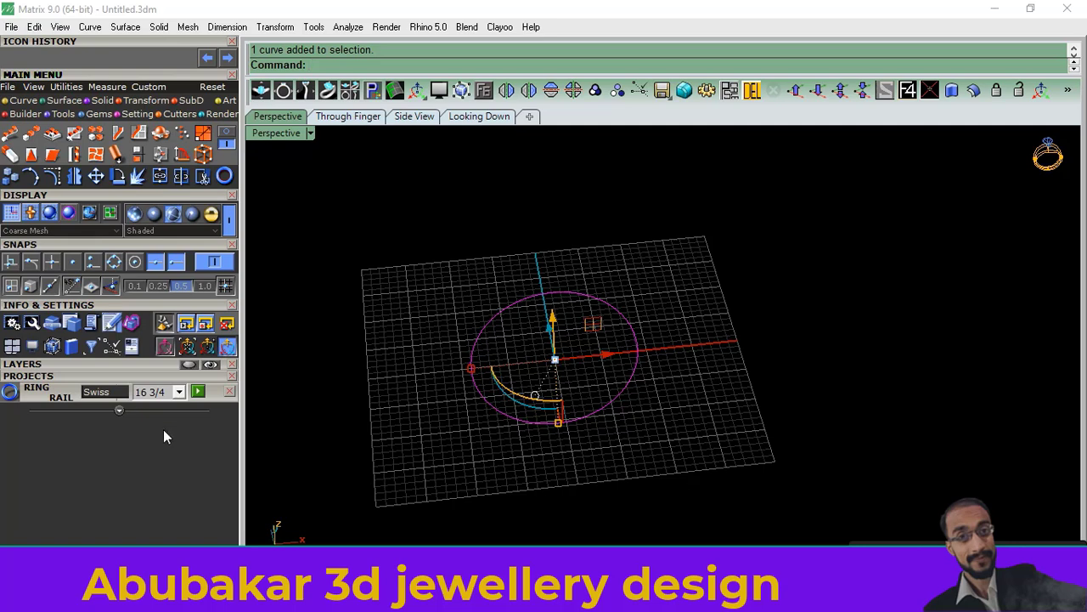
{"action": "left_click", "coordinate": [230, 392]}
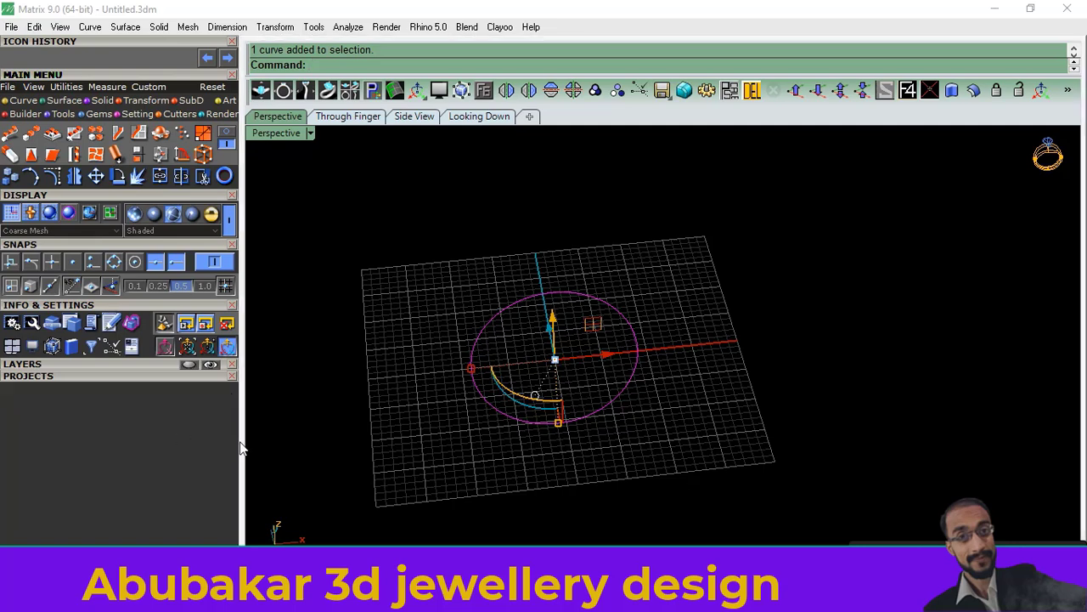
{"action": "left_click", "coordinate": [104, 88]}
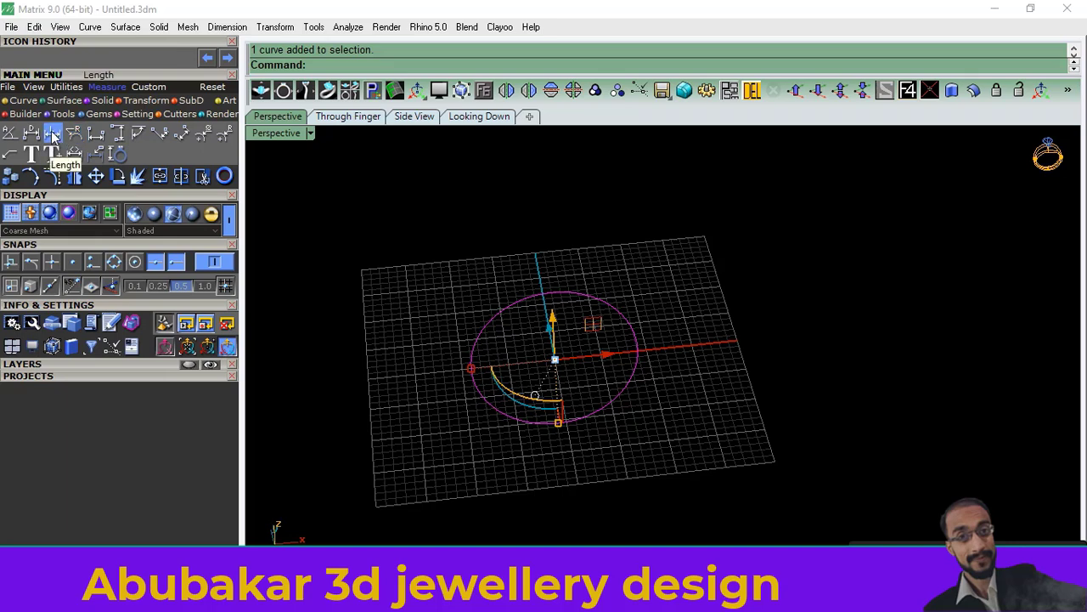
{"action": "left_click", "coordinate": [53, 136]}
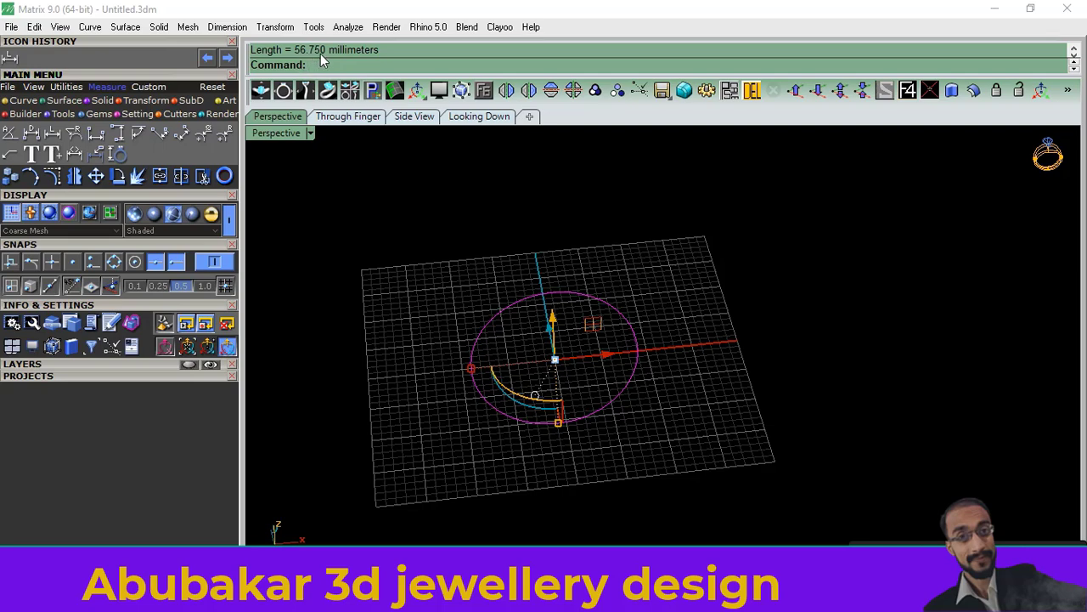
{"action": "right_click_drag", "start_coordinate": [563, 359], "coordinate": [541, 386], "text": "shift"}
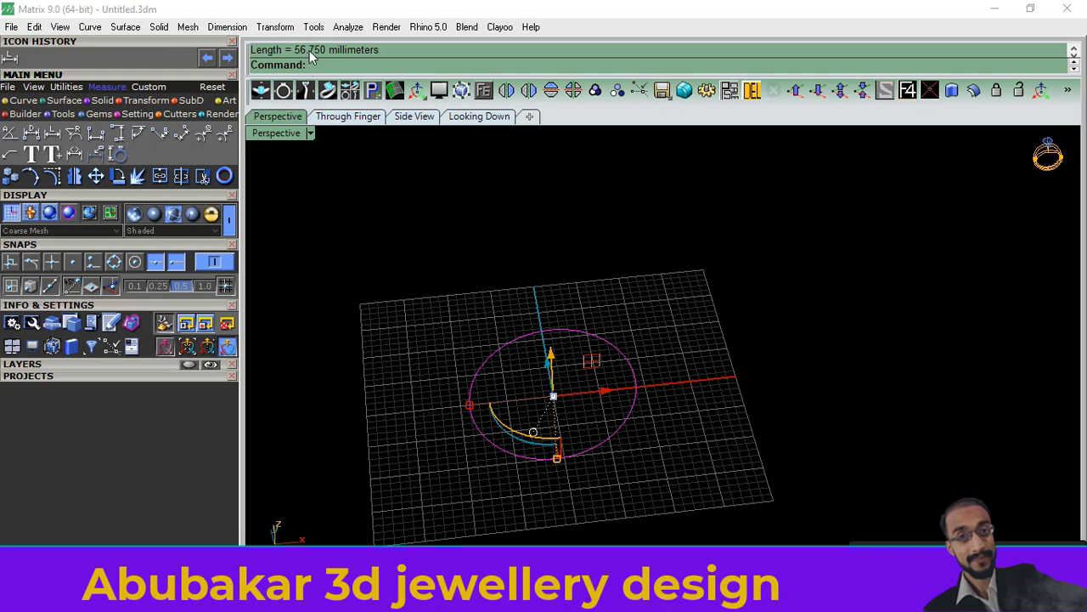
{"action": "right_click_drag", "start_coordinate": [526, 255], "coordinate": [456, 344]}
{"action": "key", "text": "Escape"}
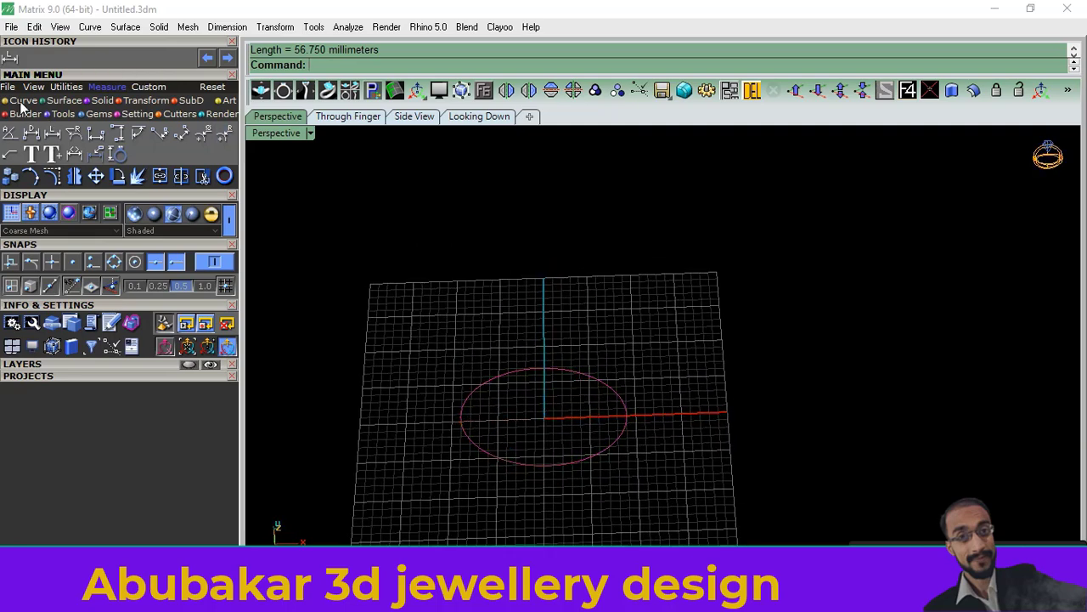
Step: Draw a straight line 56.750 long above the ring circle
{"action": "left_click", "coordinate": [22, 101]}
{"action": "left_click", "coordinate": [31, 136]}
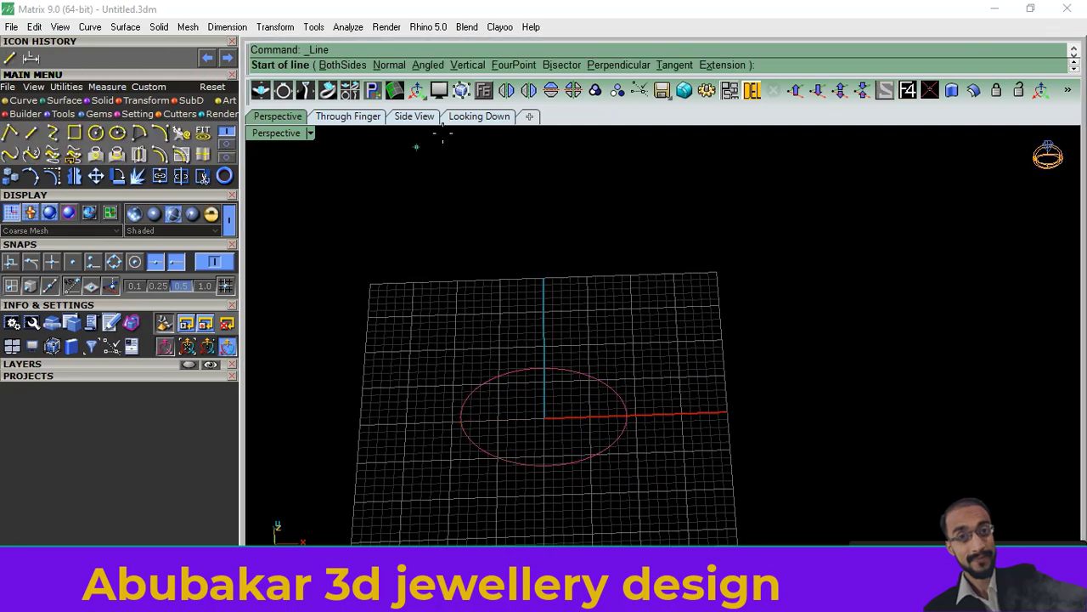
{"action": "left_click", "coordinate": [416, 312]}
{"action": "type", "text": "56.750"}
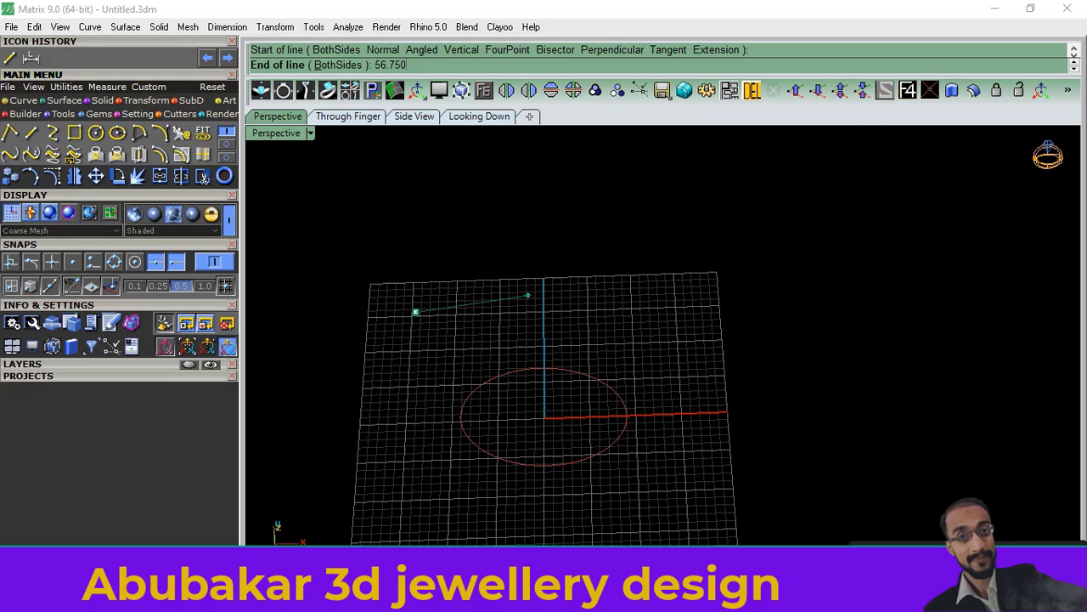
{"action": "key", "text": "Return"}
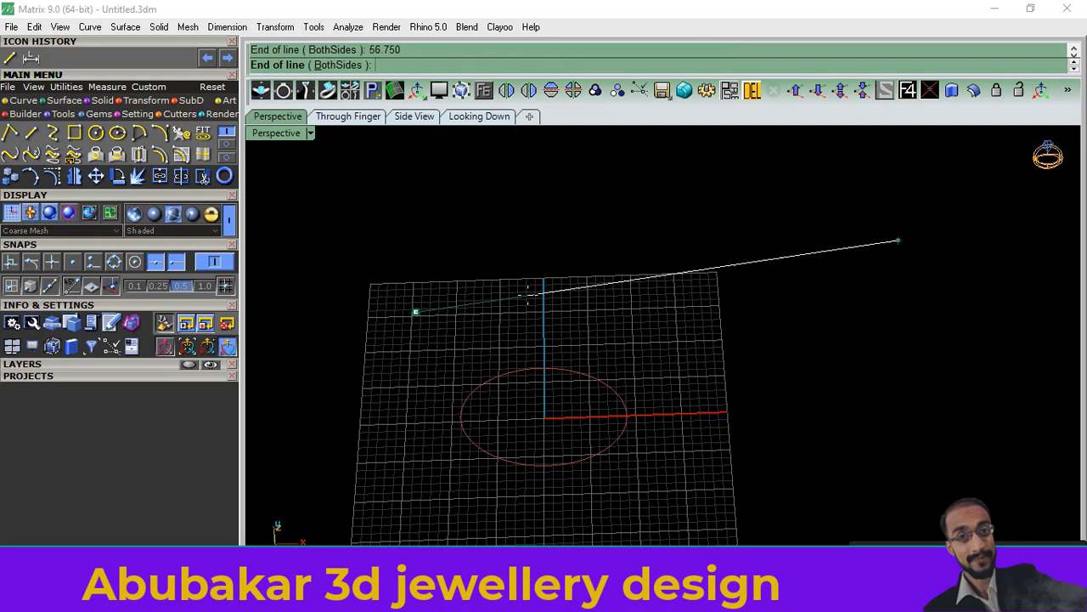
{"action": "left_click", "coordinate": [877, 323]}
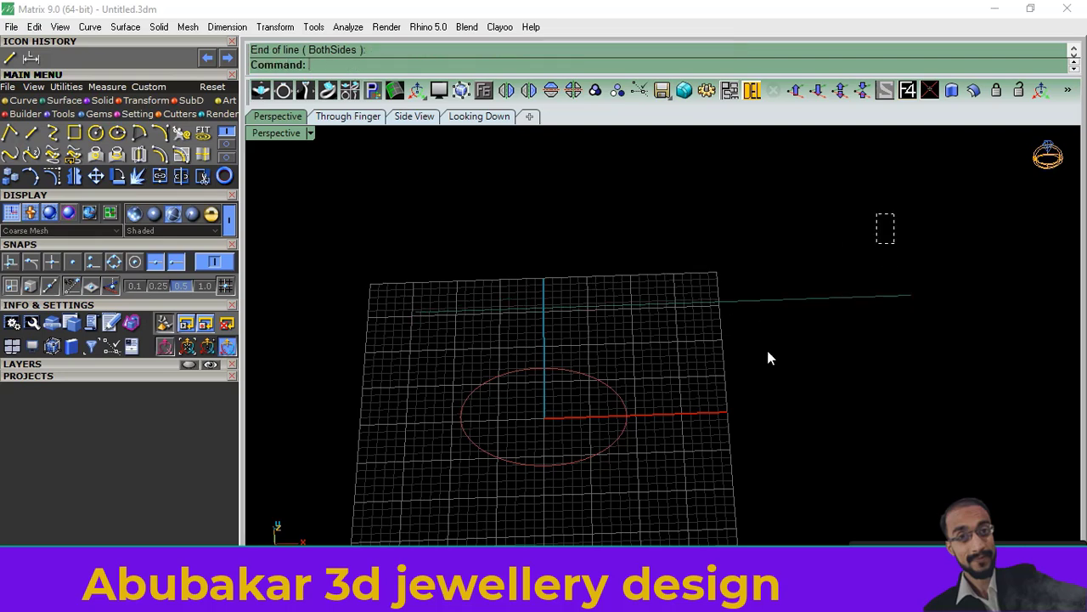
Step: Move the 56.750 line away from the circle along the X and Y axes
{"action": "left_click", "coordinate": [720, 302]}
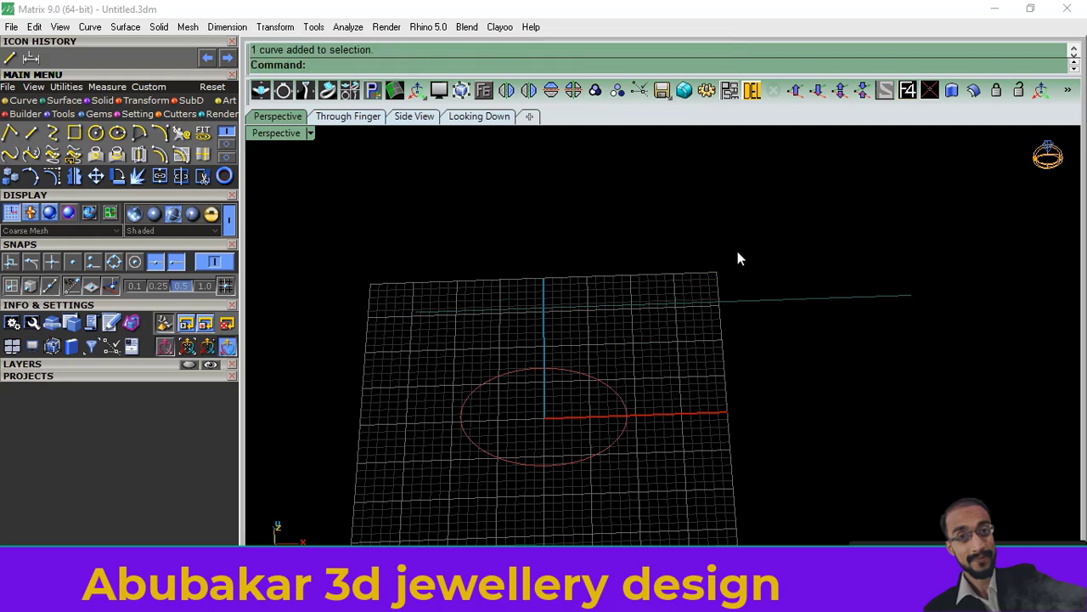
{"action": "left_click", "coordinate": [720, 302]}
{"action": "left_click_drag", "start_coordinate": [716, 304], "coordinate": [671, 304]}
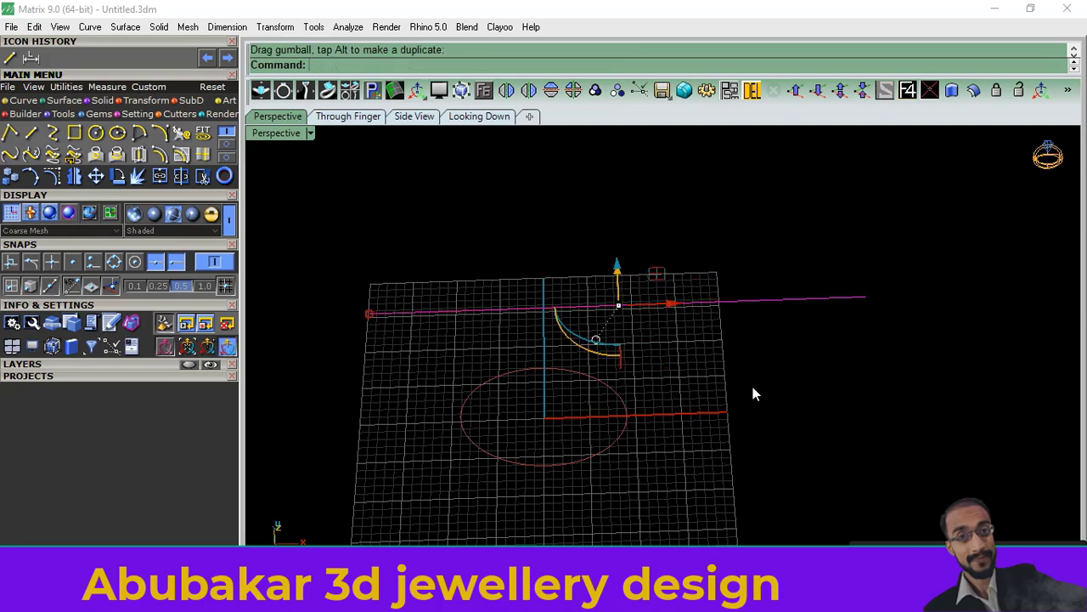
{"action": "right_click_drag", "start_coordinate": [753, 393], "coordinate": [583, 335]}
{"action": "left_click", "coordinate": [587, 334]}
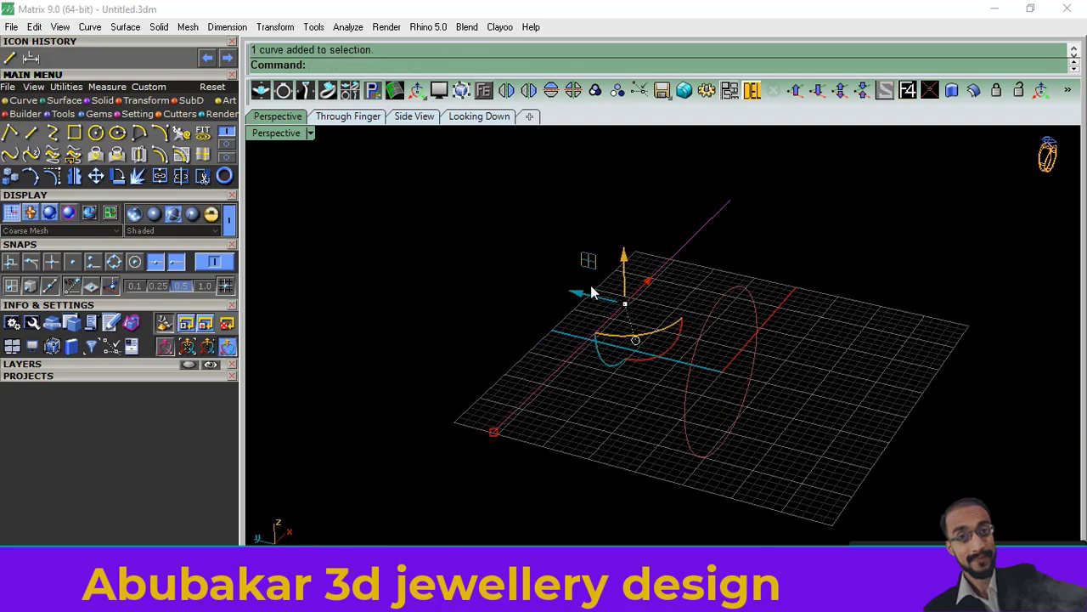
{"action": "left_click_drag", "start_coordinate": [572, 304], "coordinate": [863, 302]}
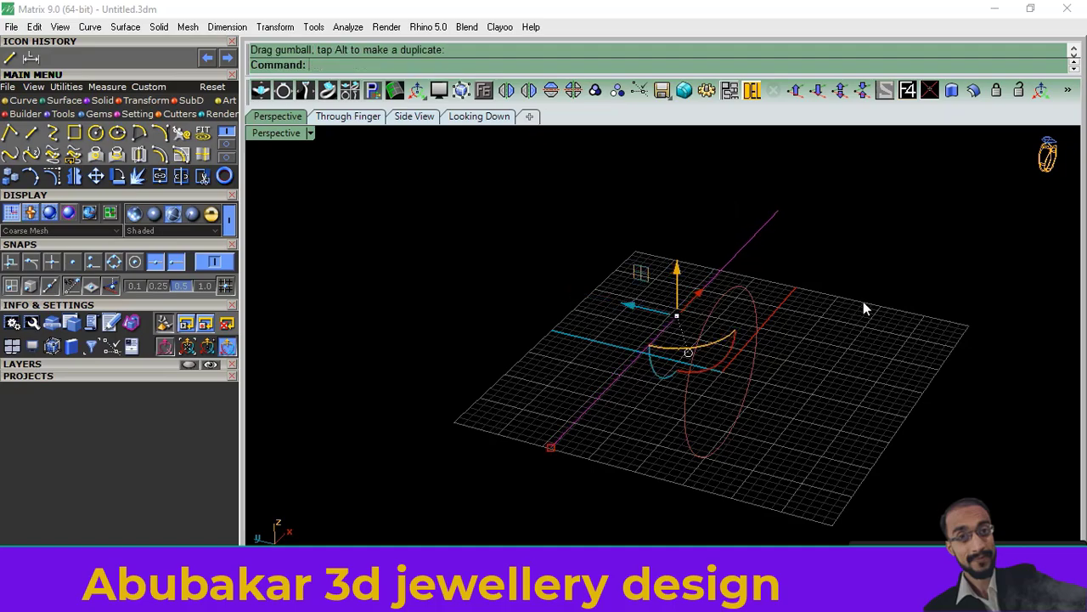
{"action": "mouse_move", "coordinate": [863, 302]}
{"action": "right_mouse_down"}
{"action": "mouse_move", "coordinate": [764, 374]}
{"action": "mouse_move", "coordinate": [636, 371]}
{"action": "mouse_move", "coordinate": [597, 391]}
{"action": "mouse_move", "coordinate": [640, 397]}
{"action": "mouse_move", "coordinate": [576, 427]}
{"action": "mouse_move", "coordinate": [621, 396]}
{"action": "mouse_move", "coordinate": [660, 440]}
{"action": "right_mouse_up"}
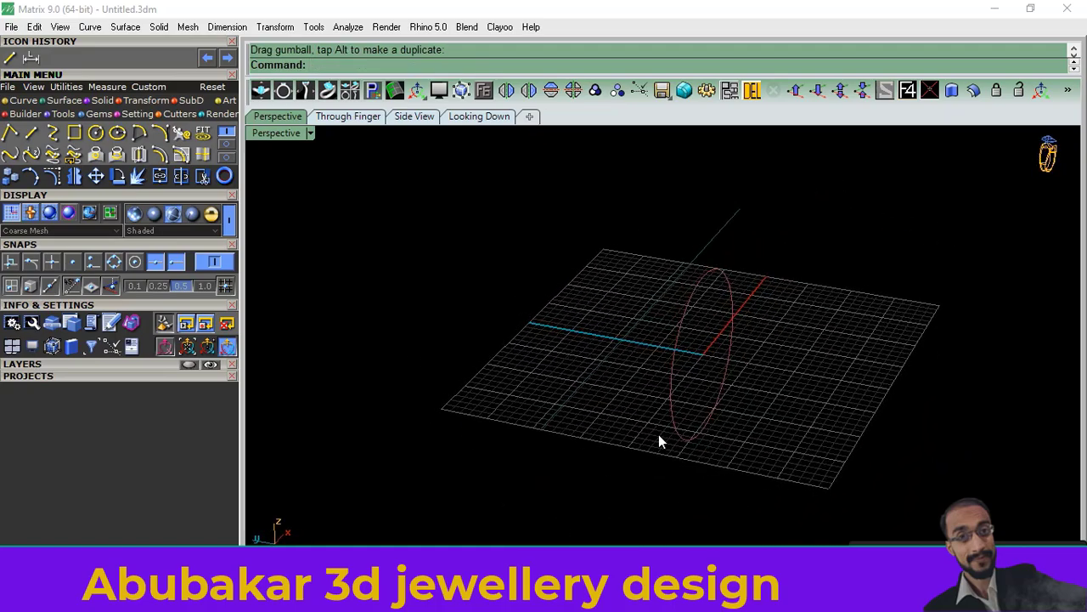
{"action": "mouse_move", "coordinate": [556, 438]}
{"action": "right_mouse_down"}
{"action": "mouse_move", "coordinate": [505, 425]}
{"action": "mouse_move", "coordinate": [529, 360]}
{"action": "mouse_move", "coordinate": [495, 442]}
{"action": "right_mouse_up"}
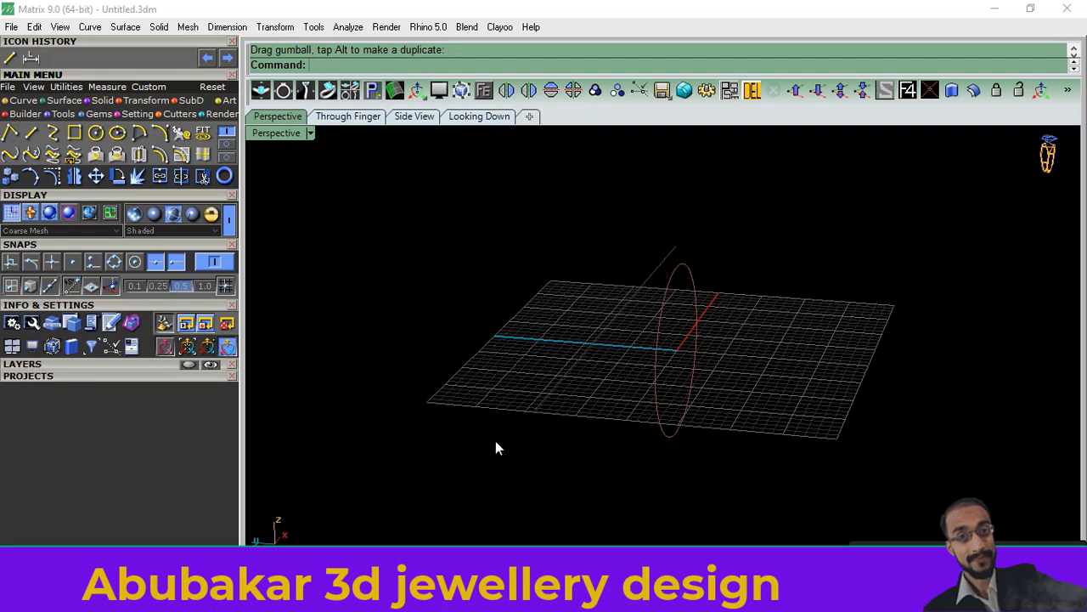
Step: Draw a 2.5 by 2.5 square rectangle from the origin in the Side view
{"action": "left_click", "coordinate": [75, 138]}
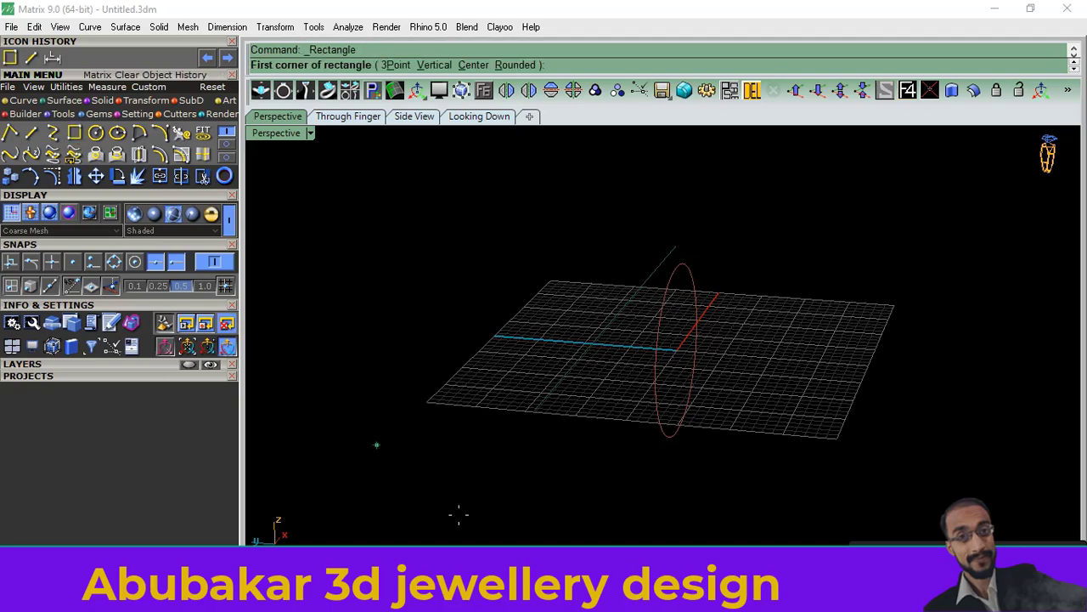
{"action": "scroll", "coordinate": [533, 420], "scroll_direction": "up", "scroll_amount": 2}
{"action": "scroll", "coordinate": [533, 416], "scroll_direction": "up", "scroll_amount": 1}
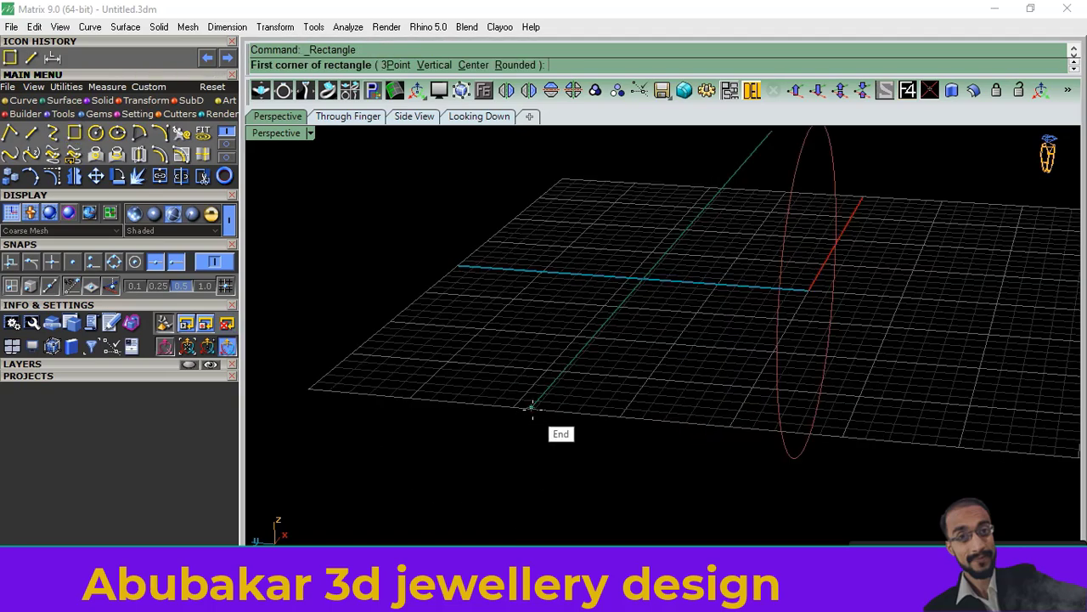
{"action": "left_click", "coordinate": [531, 407]}
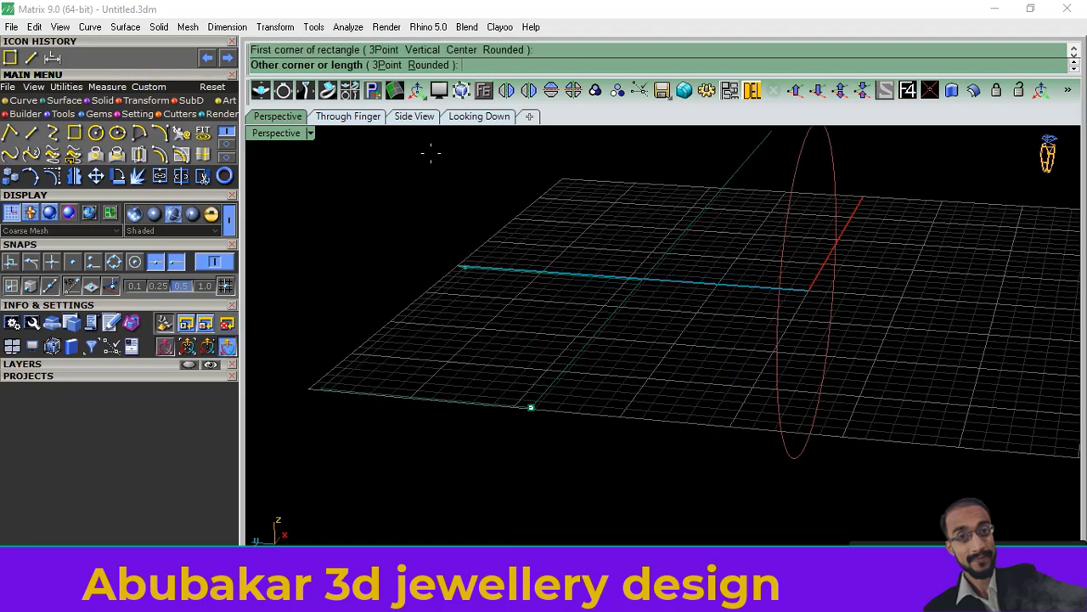
{"action": "left_click", "coordinate": [418, 117]}
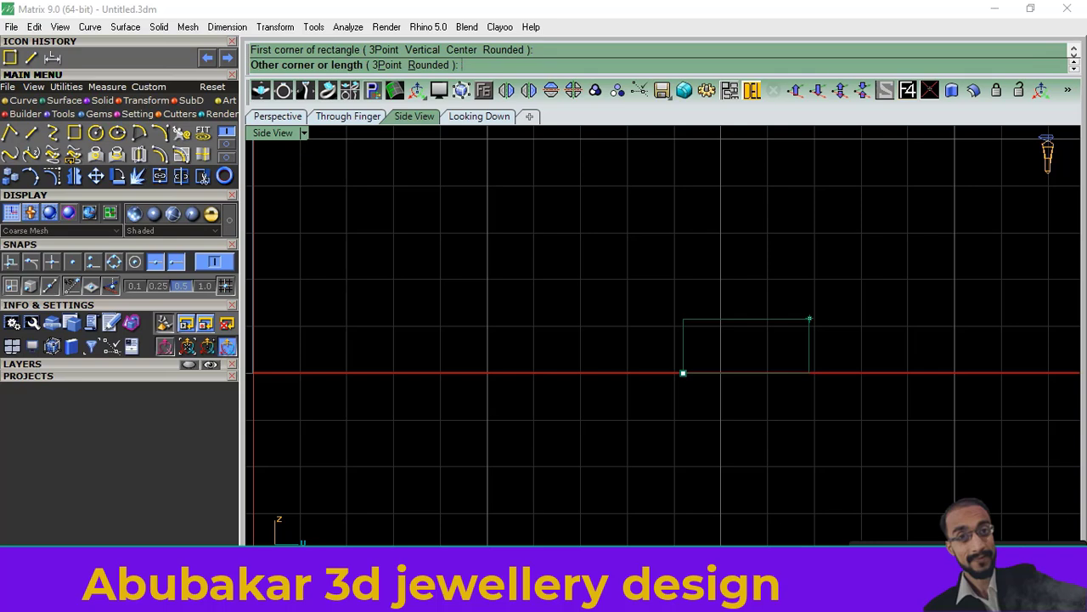
{"action": "type", "text": "2.5"}
{"action": "key", "text": "Return"}
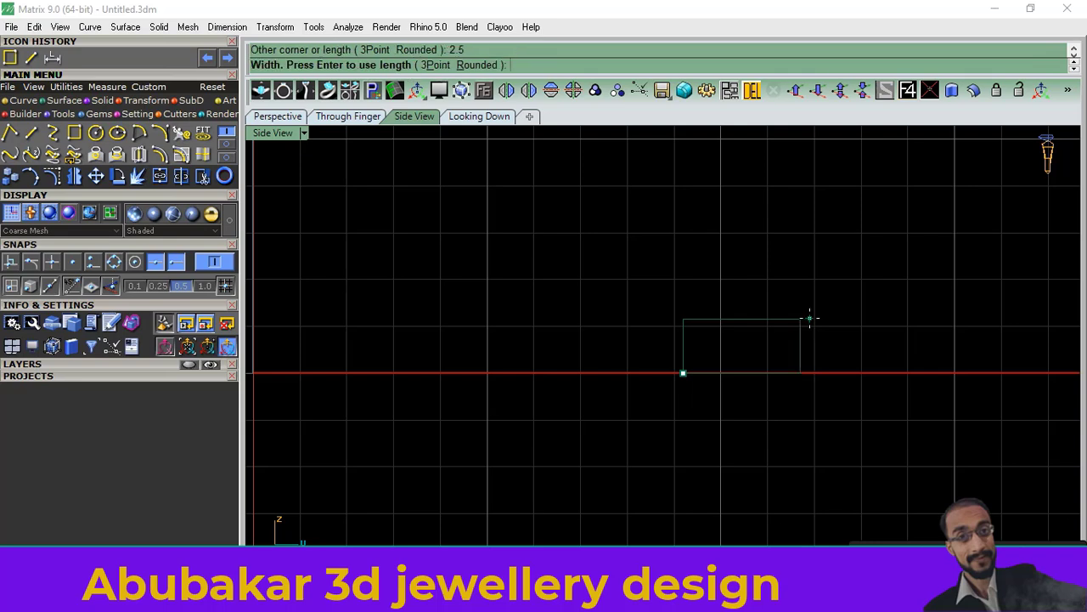
{"action": "key", "text": "Return"}
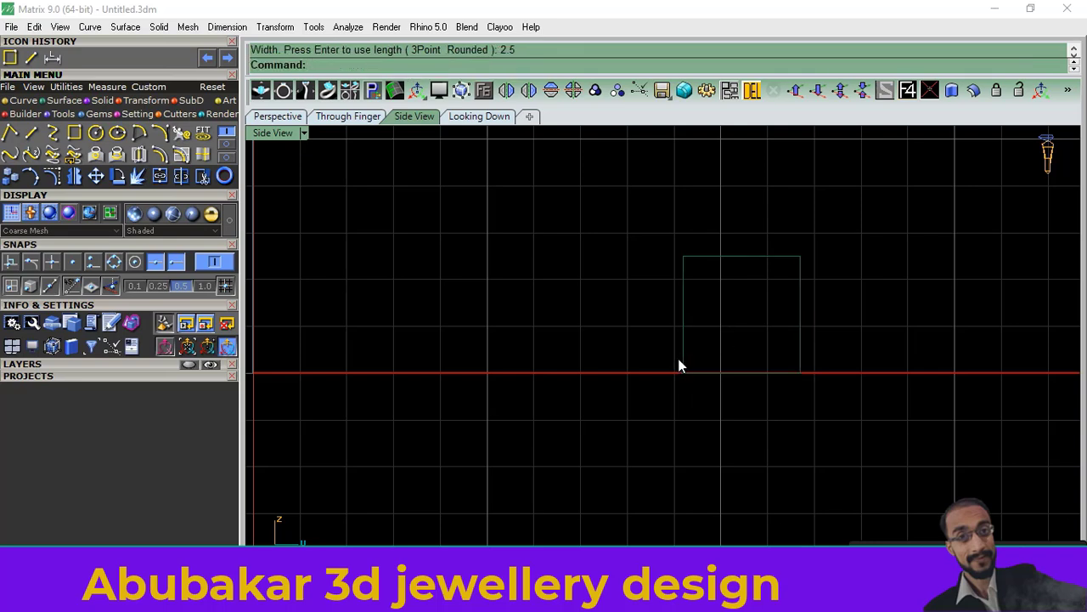
{"action": "right_click_drag", "start_coordinate": [774, 318], "coordinate": [721, 379]}
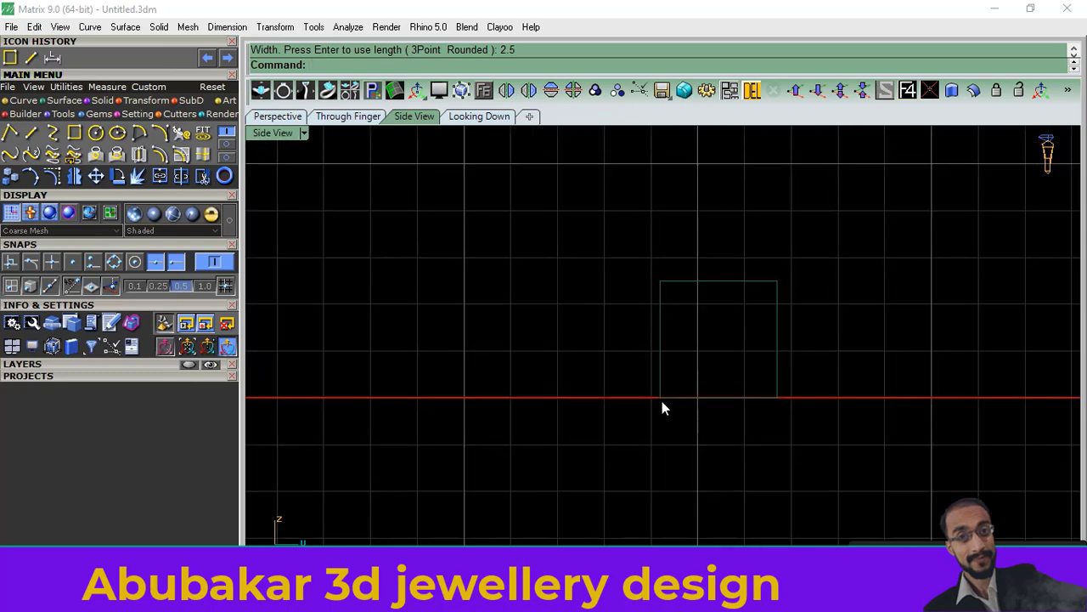
Step: Draw a corner-to-corner diagonal, then move the square so the diagonal's midpoint sits on the origin
{"action": "left_click", "coordinate": [30, 132]}
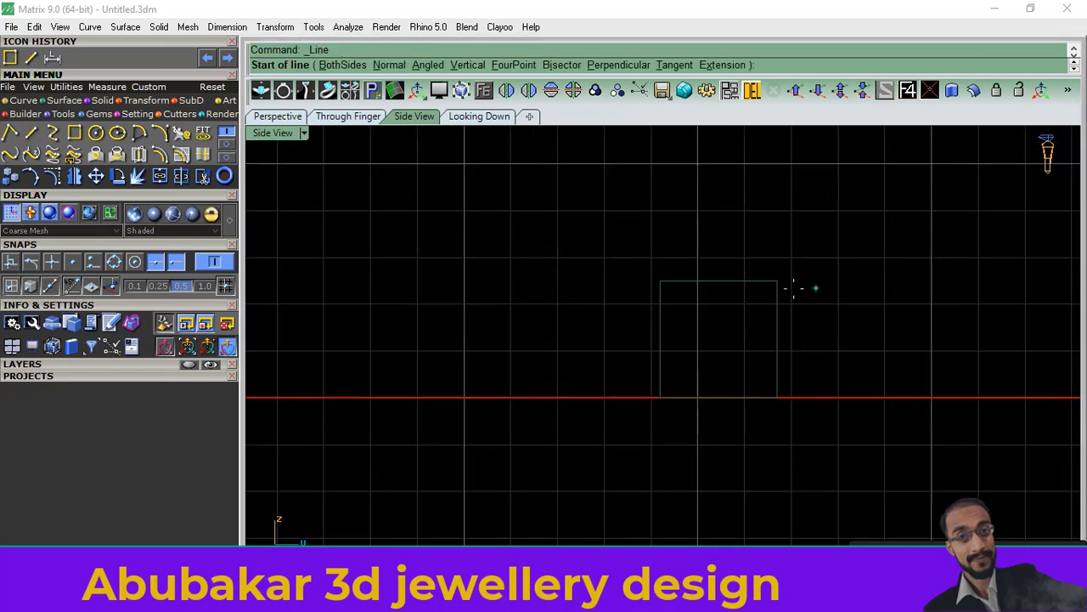
{"action": "left_click", "coordinate": [776, 281]}
{"action": "left_click", "coordinate": [661, 397]}
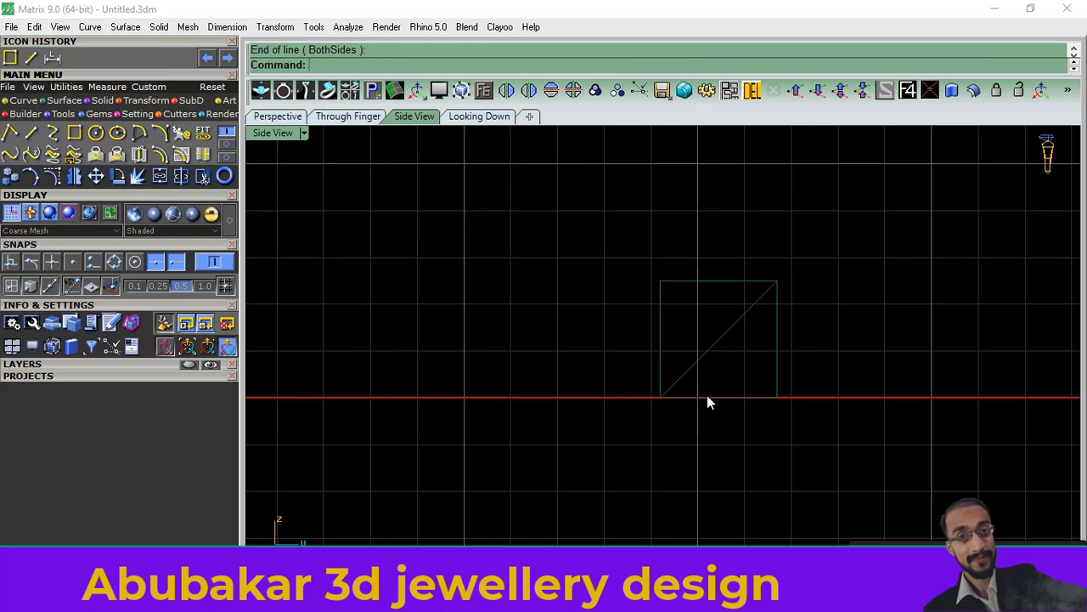
{"action": "left_click_drag", "start_coordinate": [852, 242], "coordinate": [701, 374]}
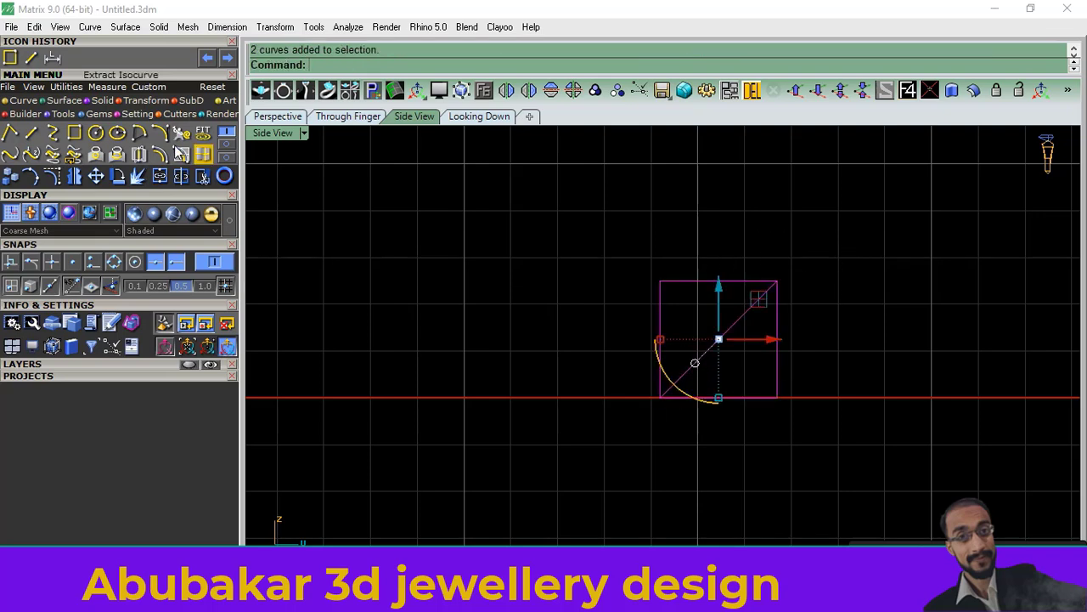
{"action": "left_click", "coordinate": [96, 176]}
{"action": "left_click", "coordinate": [719, 339]}
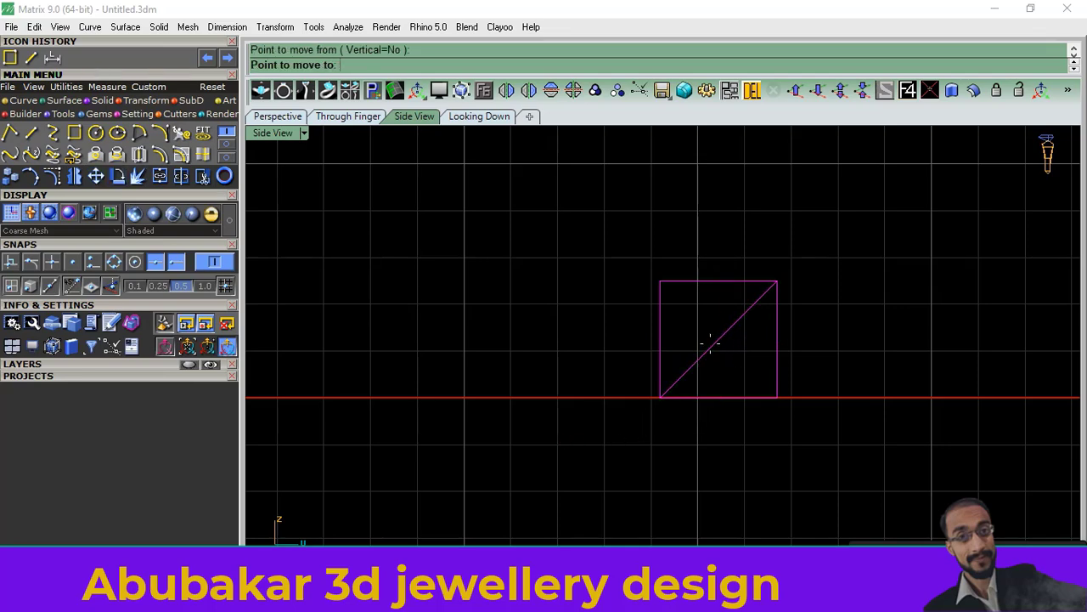
{"action": "left_click", "coordinate": [660, 398]}
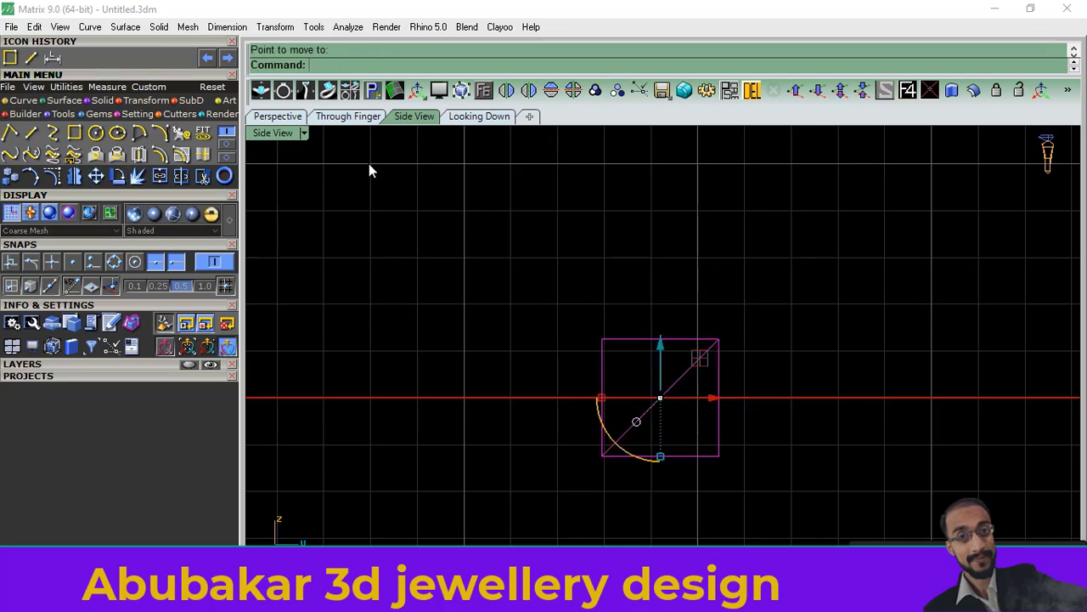
Step: Draw the second diagonal across the opposite corners in the Perspective view
{"action": "left_click", "coordinate": [271, 121]}
{"action": "scroll", "coordinate": [632, 376], "scroll_direction": "up", "scroll_amount": 1}
{"action": "scroll", "coordinate": [618, 377], "scroll_direction": "up", "scroll_amount": 1}
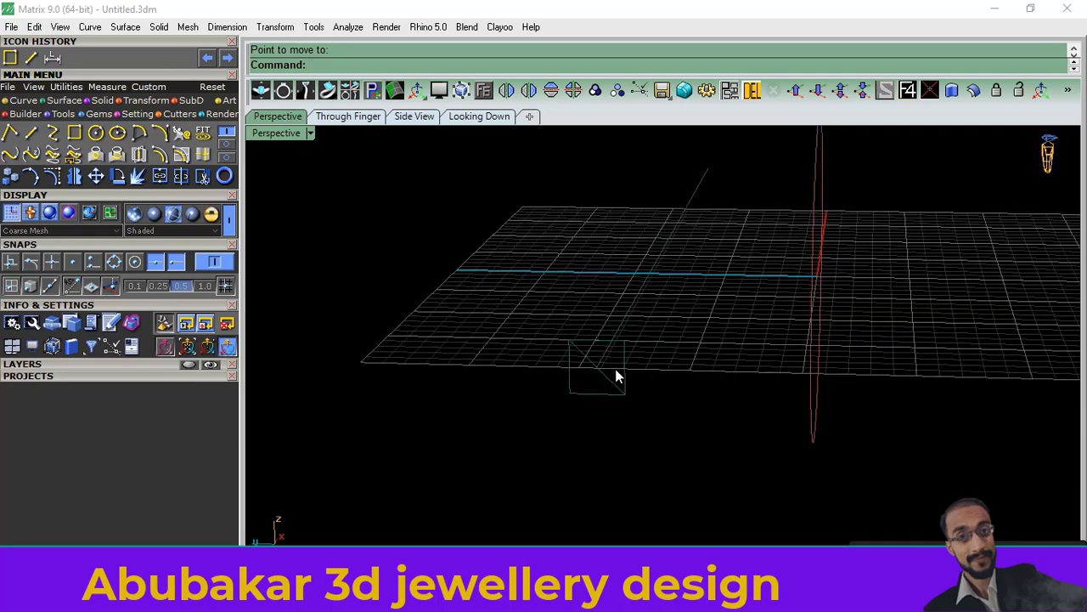
{"action": "scroll", "coordinate": [617, 377], "scroll_direction": "up", "scroll_amount": 5}
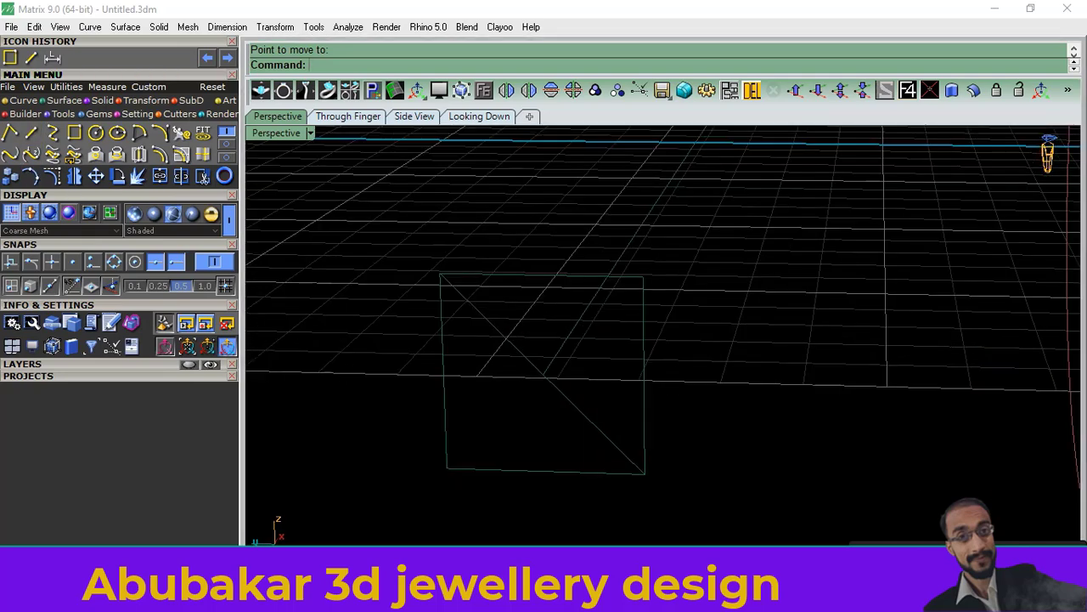
{"action": "left_click", "coordinate": [31, 133]}
{"action": "left_click", "coordinate": [446, 466]}
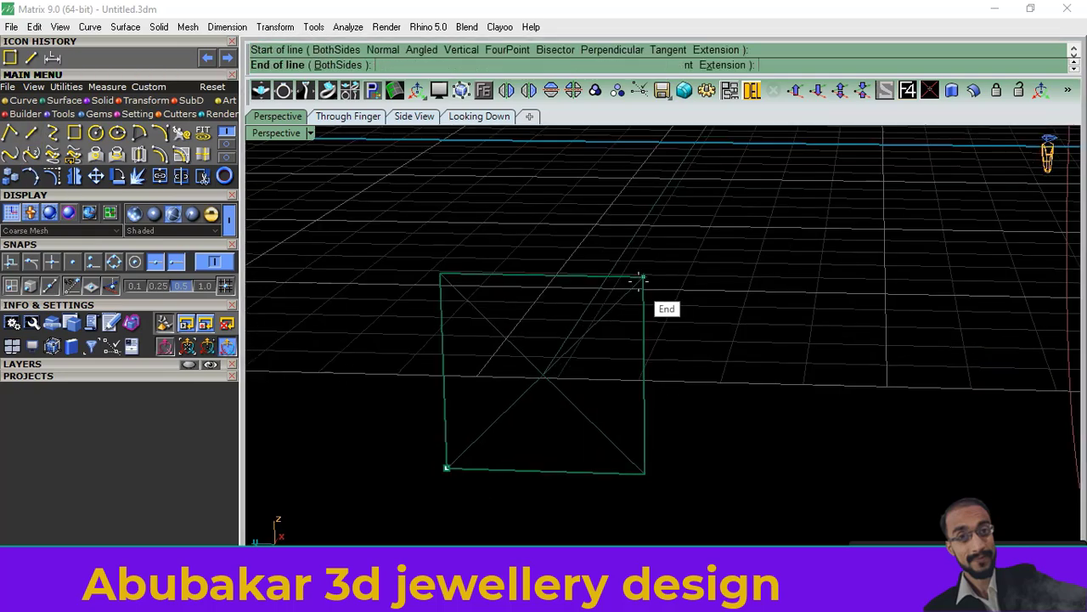
{"action": "left_click", "coordinate": [641, 279]}
Step: Show the layers list and select the square profile curve
{"action": "left_click", "coordinate": [617, 285]}
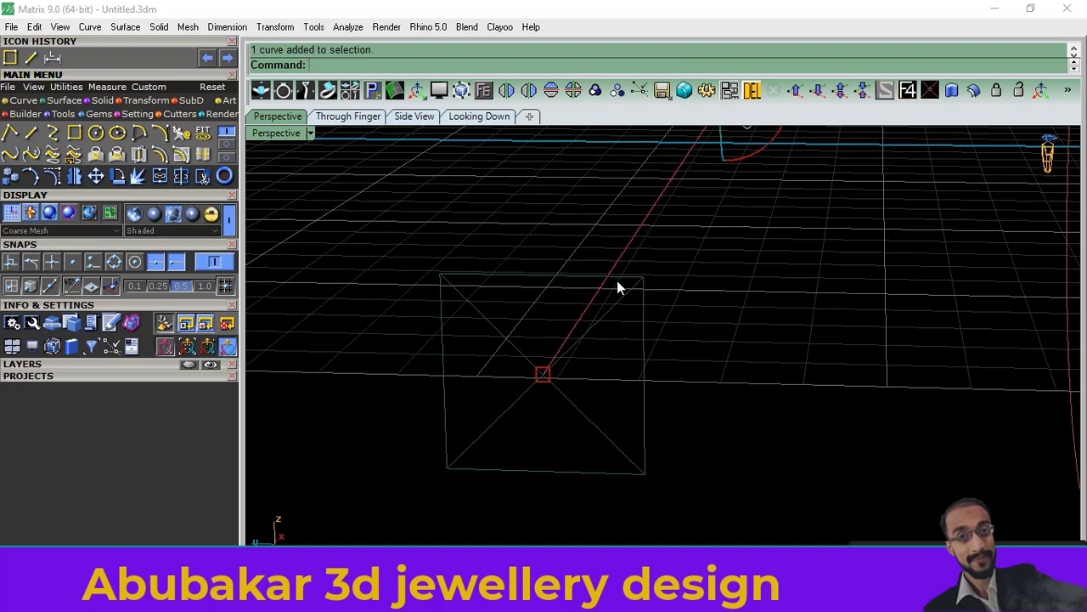
{"action": "left_click", "coordinate": [162, 365]}
{"action": "mouse_move", "coordinate": [330, 382]}
{"action": "right_mouse_down"}
{"action": "mouse_move", "coordinate": [461, 400]}
{"action": "mouse_move", "coordinate": [767, 334]}
{"action": "mouse_move", "coordinate": [667, 374]}
{"action": "mouse_move", "coordinate": [595, 439]}
{"action": "mouse_move", "coordinate": [648, 384]}
{"action": "mouse_move", "coordinate": [667, 388]}
{"action": "right_mouse_up"}
{"action": "scroll", "coordinate": [582, 417], "scroll_direction": "up", "scroll_amount": 3}
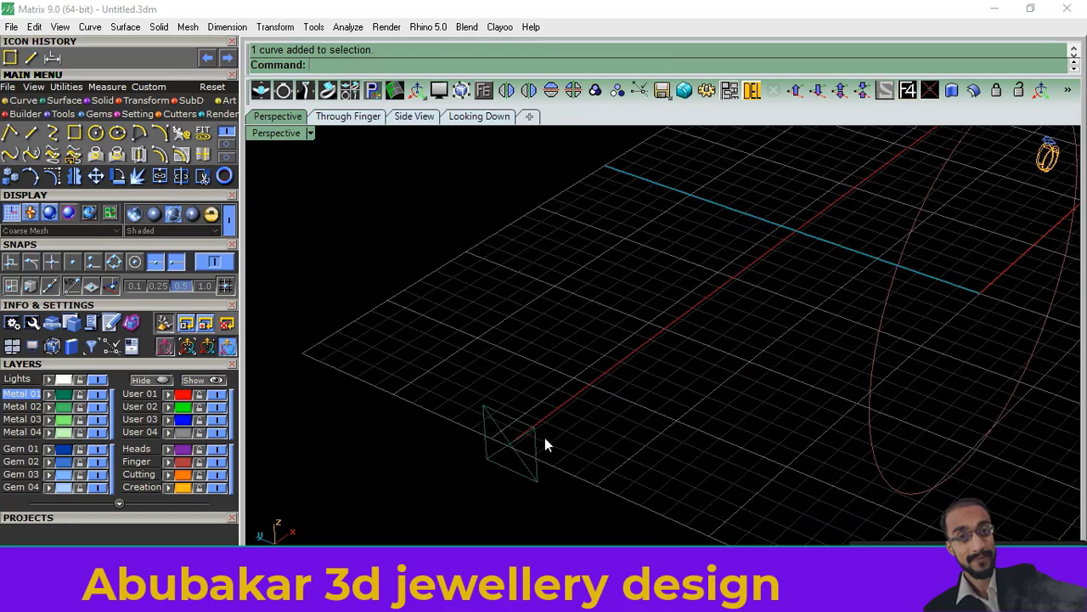
{"action": "scroll", "coordinate": [544, 437], "scroll_direction": "up", "scroll_amount": 3}
{"action": "left_click", "coordinate": [526, 454]}
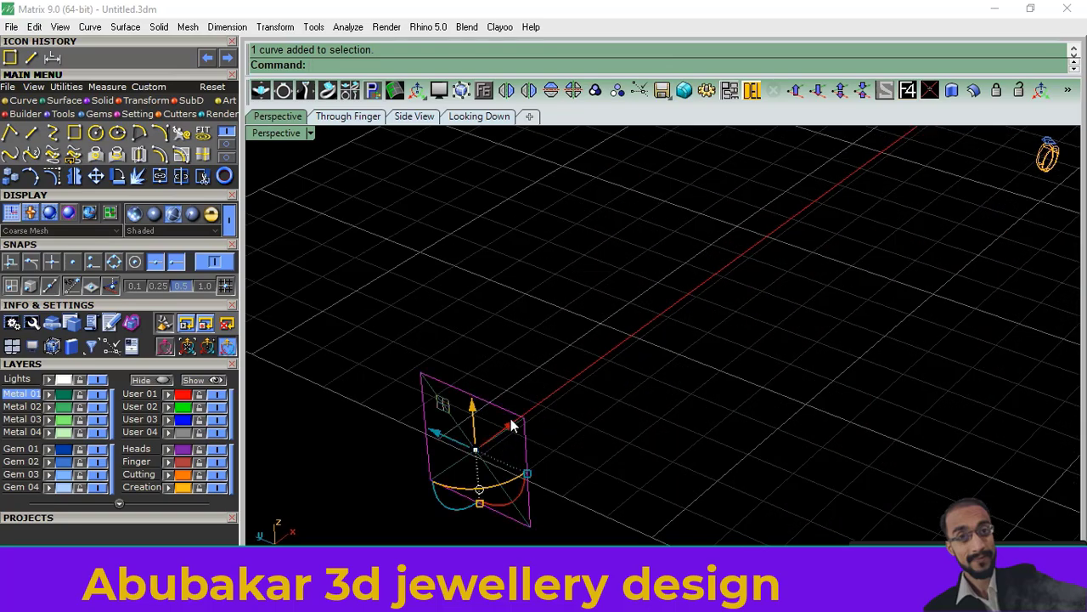
Step: Extrude the square profile straight along the line with Surface Extrude
{"action": "scroll", "coordinate": [511, 425], "scroll_direction": "down", "scroll_amount": 4}
{"action": "scroll", "coordinate": [543, 480], "scroll_direction": "down", "scroll_amount": 1}
{"action": "left_click", "coordinate": [68, 102]}
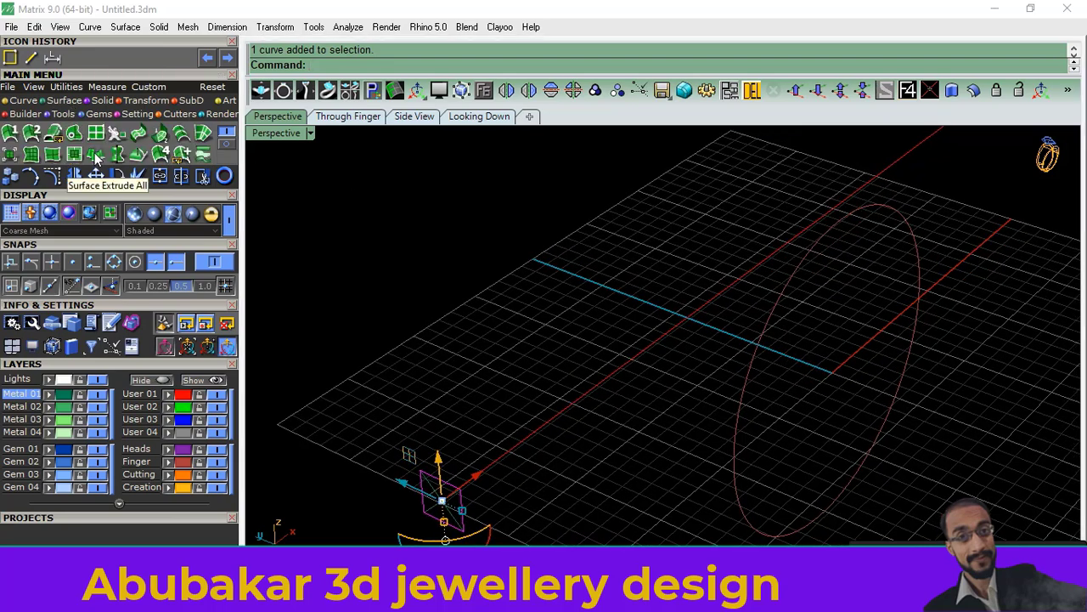
{"action": "left_click", "coordinate": [96, 157]}
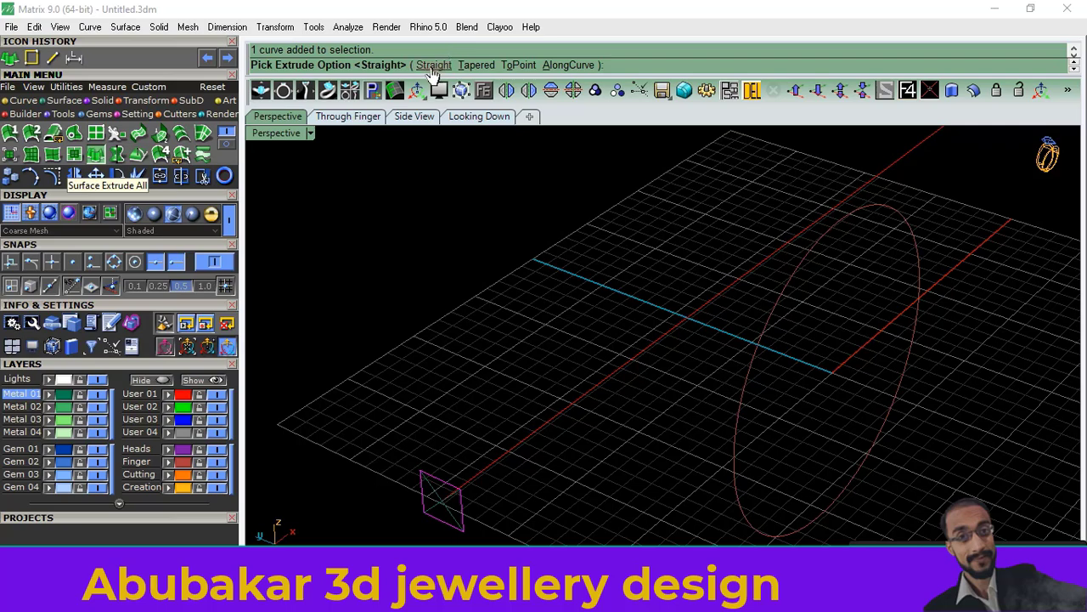
{"action": "left_click", "coordinate": [434, 66]}
{"action": "scroll", "coordinate": [417, 449], "scroll_direction": "down", "scroll_amount": 2}
{"action": "scroll", "coordinate": [643, 340], "scroll_direction": "up", "scroll_amount": 3}
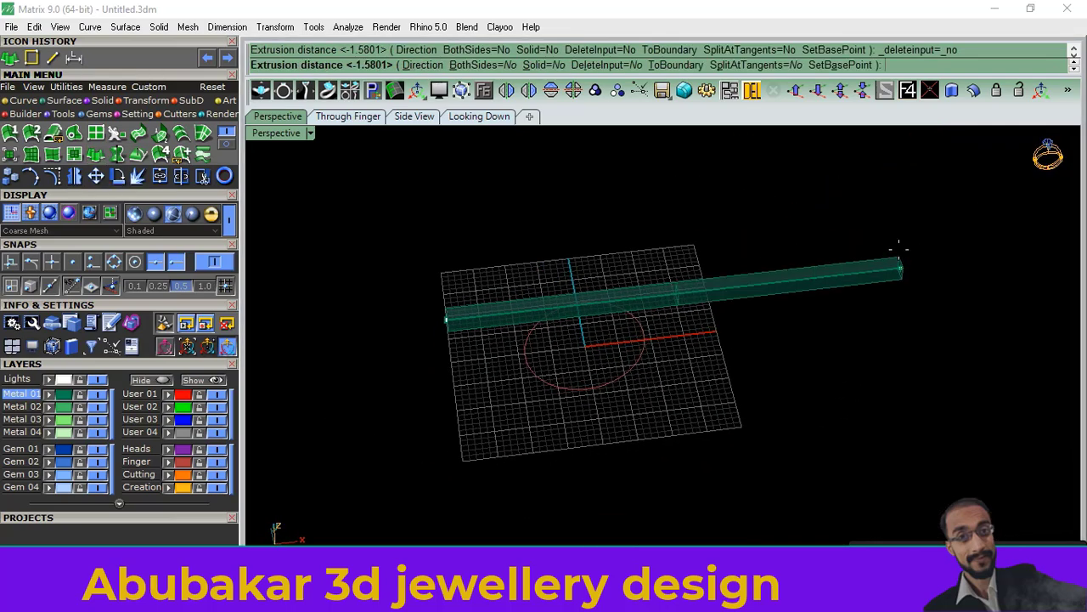
{"action": "scroll", "coordinate": [701, 267], "scroll_direction": "up", "scroll_amount": 2}
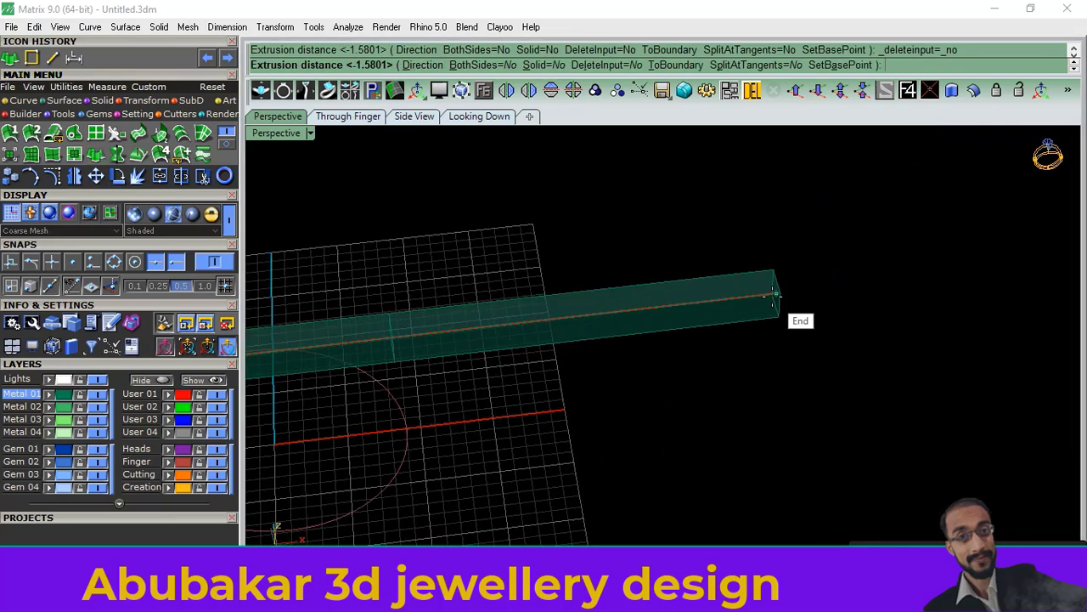
{"action": "left_click", "coordinate": [780, 299]}
{"action": "scroll", "coordinate": [835, 366], "scroll_direction": "down", "scroll_amount": 3}
Step: Orbit to view the bar lengthwise and select the profile curve at its end
{"action": "right_click_drag", "start_coordinate": [595, 382], "coordinate": [133, 224]}
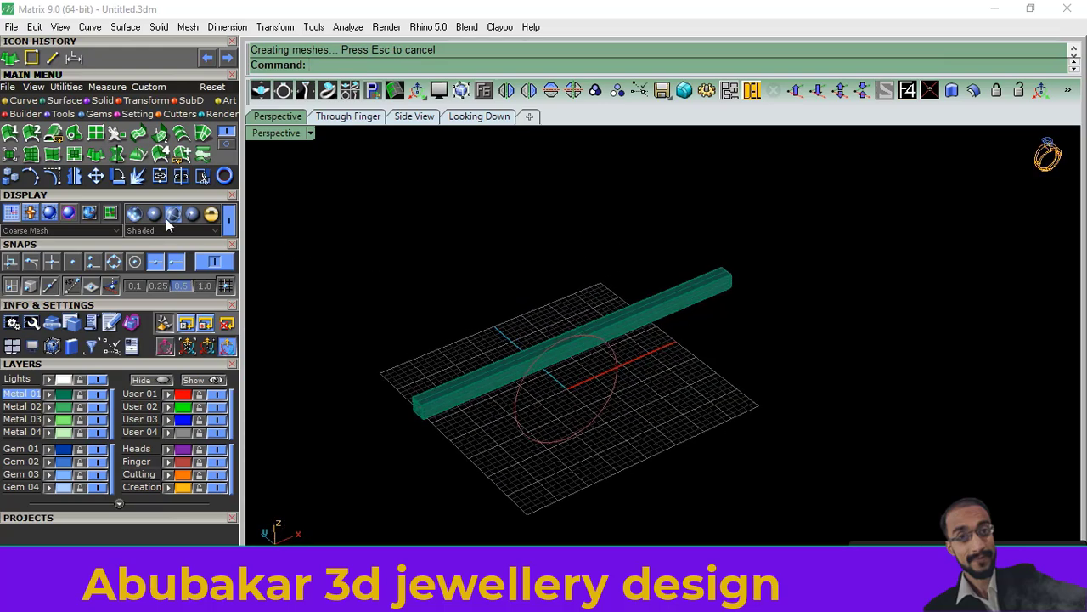
{"action": "mouse_move", "coordinate": [521, 382]}
{"action": "right_mouse_down"}
{"action": "mouse_move", "coordinate": [543, 394]}
{"action": "mouse_move", "coordinate": [645, 344]}
{"action": "mouse_move", "coordinate": [558, 426]}
{"action": "right_mouse_up"}
{"action": "scroll", "coordinate": [625, 354], "scroll_direction": "up", "scroll_amount": 3}
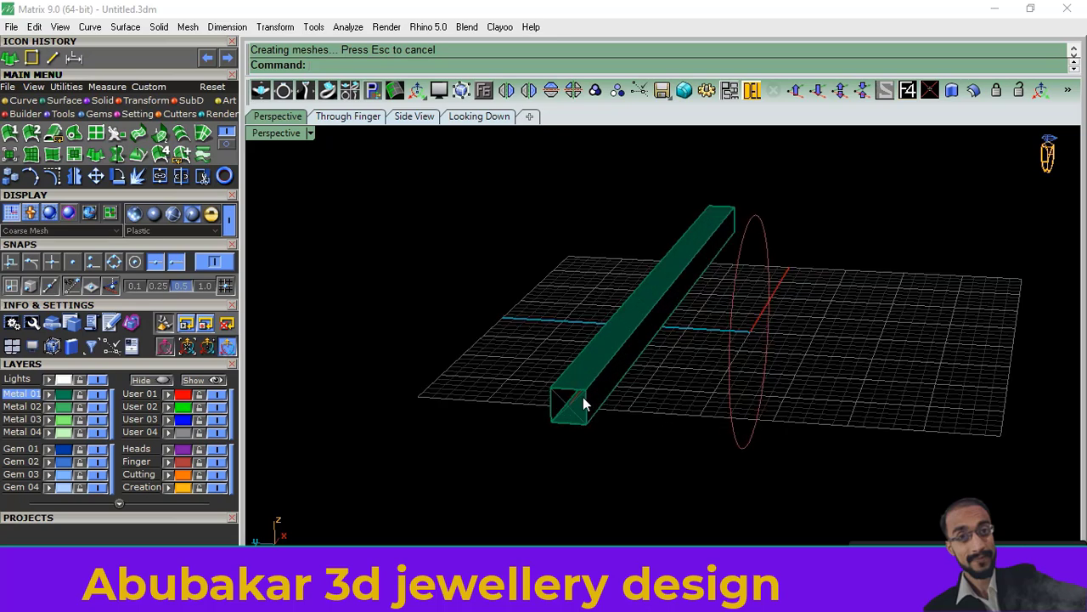
{"action": "scroll", "coordinate": [553, 418], "scroll_direction": "up", "scroll_amount": 4}
{"action": "scroll", "coordinate": [554, 417], "scroll_direction": "up", "scroll_amount": 3}
{"action": "left_click", "coordinate": [545, 388]}
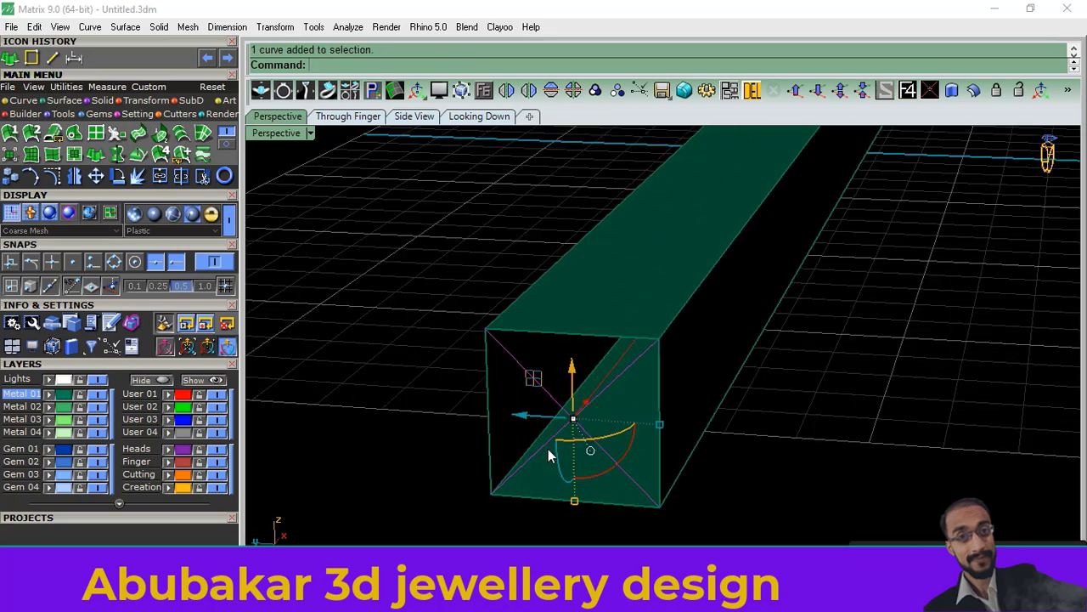
Step: Copy the profile curve from the bar's near corner to its far end corner
{"action": "left_click", "coordinate": [11, 175]}
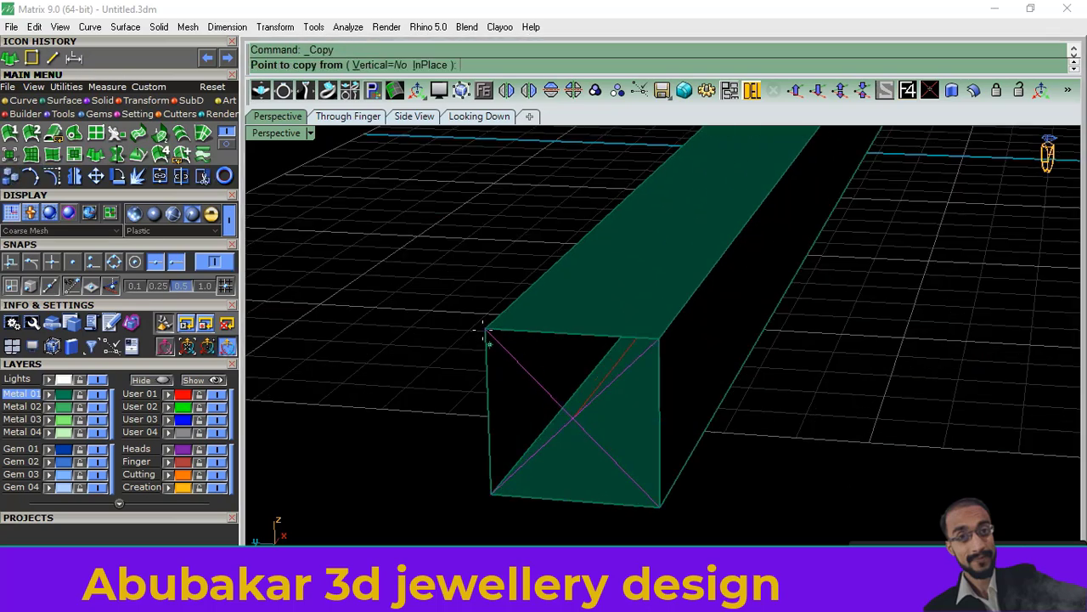
{"action": "left_click", "coordinate": [487, 331]}
{"action": "scroll", "coordinate": [518, 421], "scroll_direction": "down", "scroll_amount": 3}
{"action": "scroll", "coordinate": [518, 421], "scroll_direction": "down", "scroll_amount": 3}
{"action": "right_click_drag", "start_coordinate": [788, 404], "coordinate": [717, 437]}
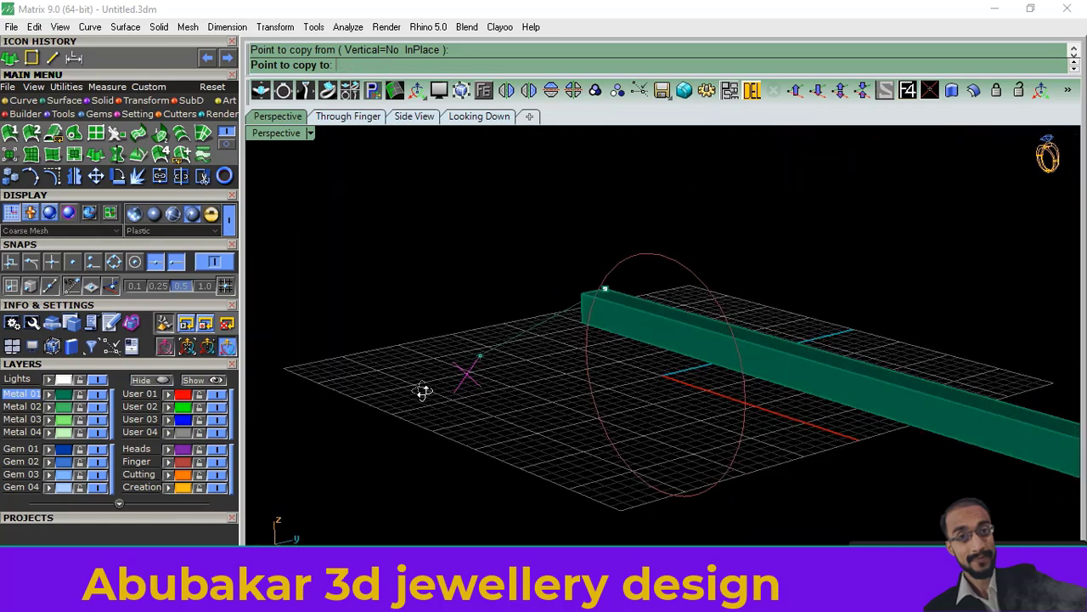
{"action": "scroll", "coordinate": [716, 437], "scroll_direction": "up", "scroll_amount": 5}
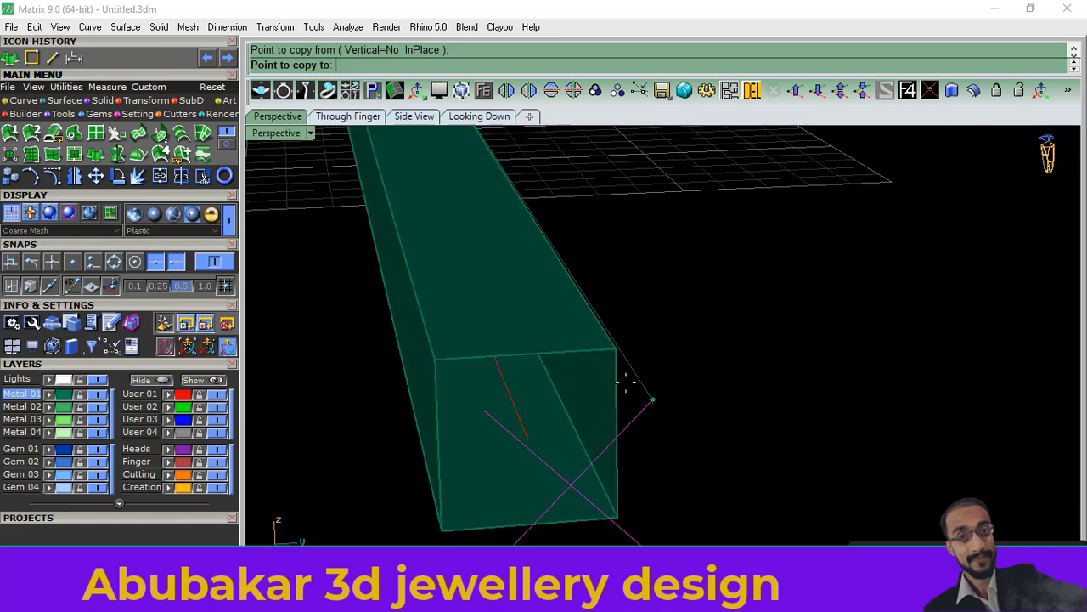
{"action": "left_click", "coordinate": [615, 349]}
{"action": "key", "text": "Return"}
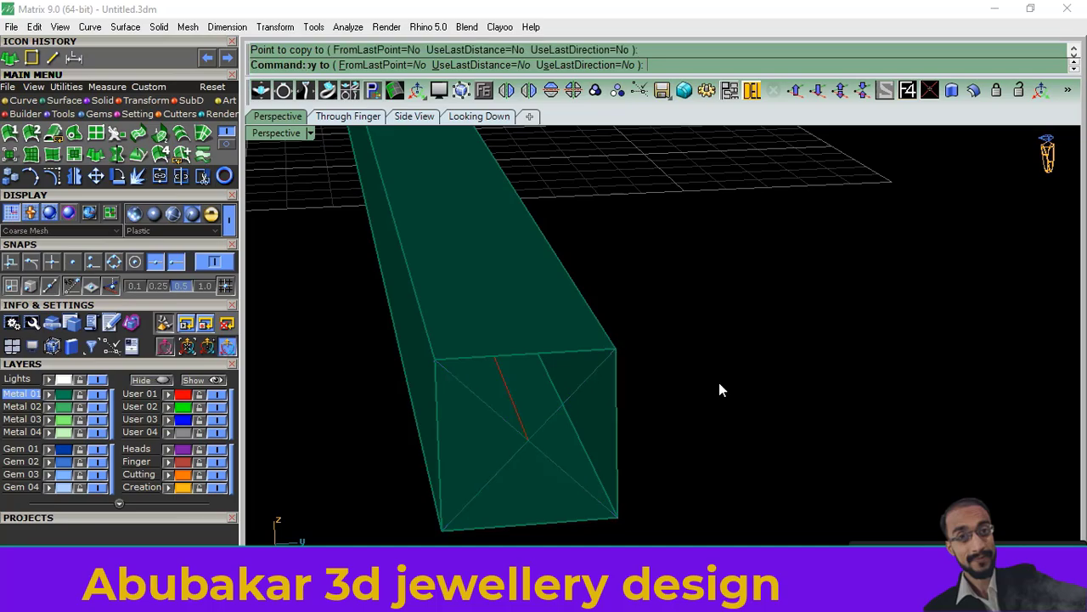
Step: Orbit to view the whole bar and select the extruded bar
{"action": "scroll", "coordinate": [718, 382], "scroll_direction": "down", "scroll_amount": 3}
{"action": "scroll", "coordinate": [578, 381], "scroll_direction": "down", "scroll_amount": 3}
{"action": "scroll", "coordinate": [616, 377], "scroll_direction": "up", "scroll_amount": 4}
{"action": "scroll", "coordinate": [615, 376], "scroll_direction": "down", "scroll_amount": 5}
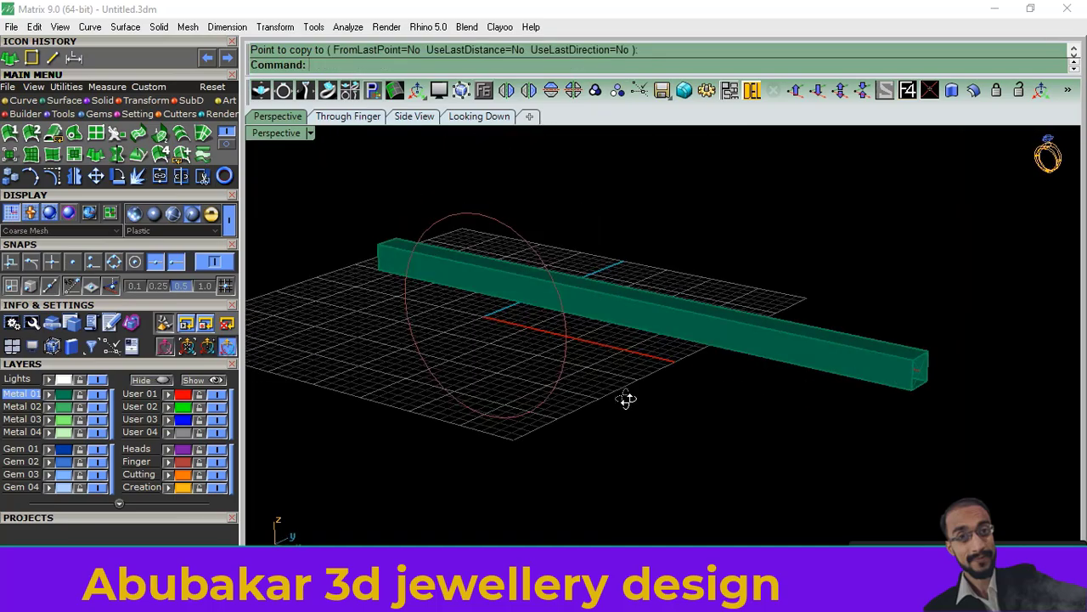
{"action": "mouse_move", "coordinate": [626, 400]}
{"action": "right_mouse_down"}
{"action": "mouse_move", "coordinate": [710, 373]}
{"action": "mouse_move", "coordinate": [679, 392]}
{"action": "right_mouse_up"}
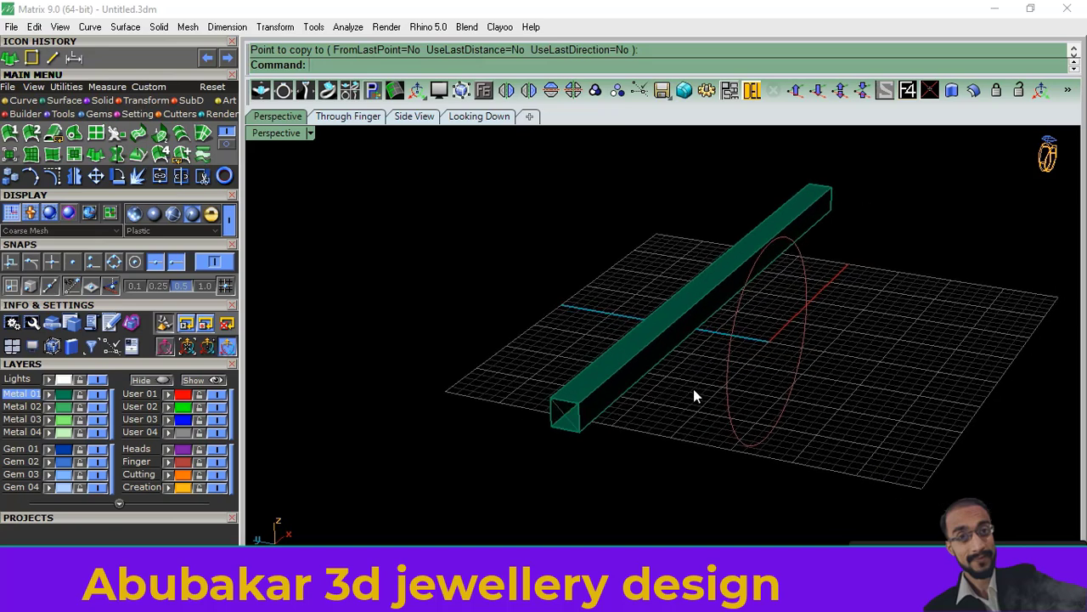
{"action": "mouse_move", "coordinate": [721, 396]}
{"action": "right_mouse_down", "text": "shift"}
{"action": "mouse_move", "coordinate": [607, 414]}
{"action": "mouse_move", "coordinate": [611, 383]}
{"action": "mouse_move", "coordinate": [583, 369]}
{"action": "mouse_move", "coordinate": [612, 354]}
{"action": "right_mouse_up", "text": "shift"}
{"action": "scroll", "coordinate": [568, 361], "scroll_direction": "up", "scroll_amount": 2}
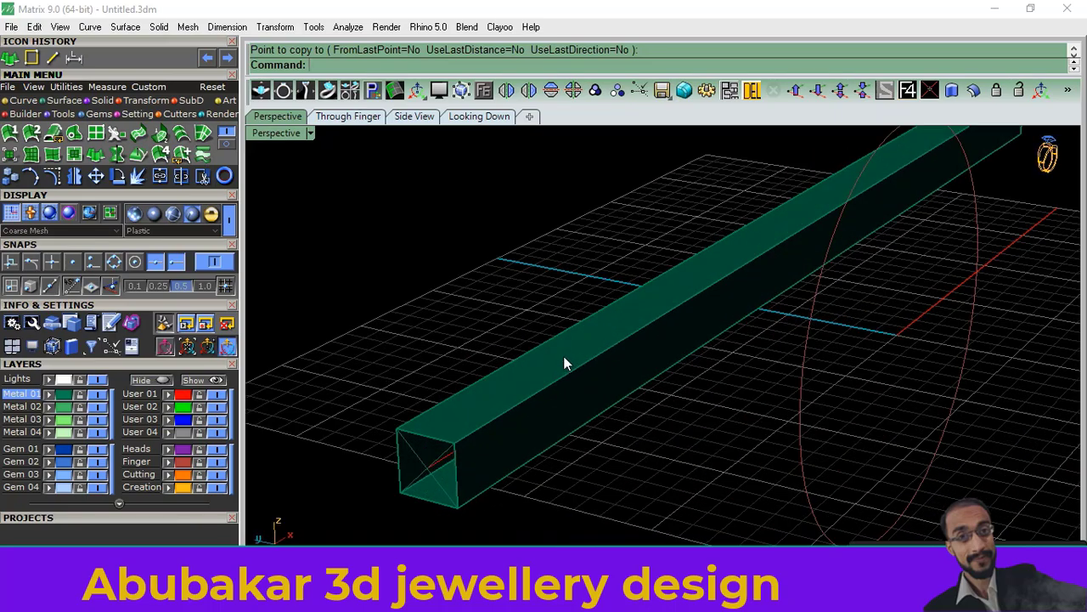
{"action": "left_click", "coordinate": [565, 358]}
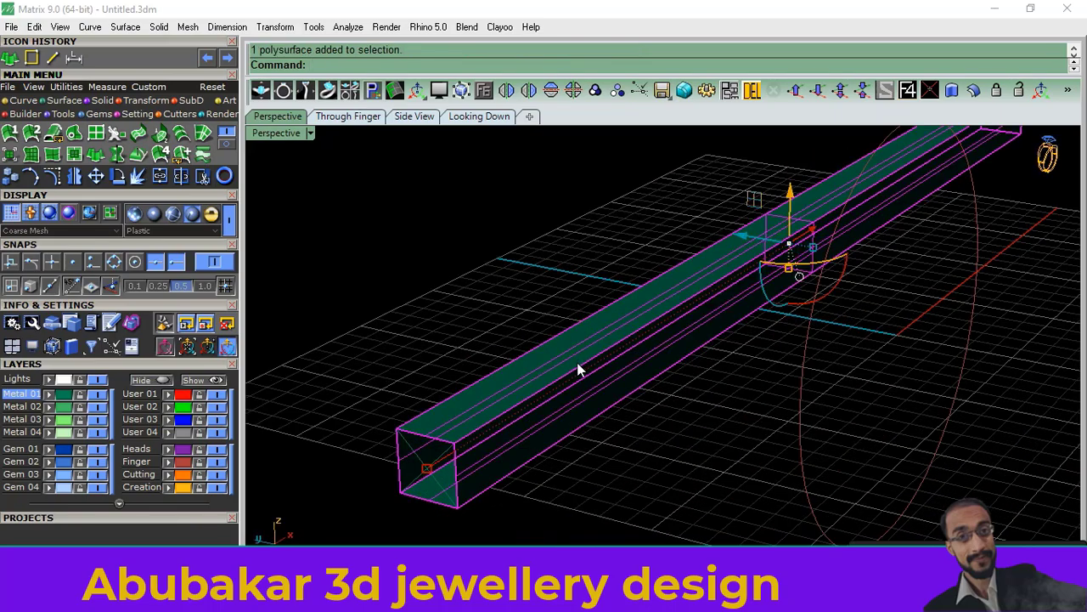
Step: Start Twist on the bar with its axis between the two end-face centres
{"action": "left_click", "coordinate": [146, 101]}
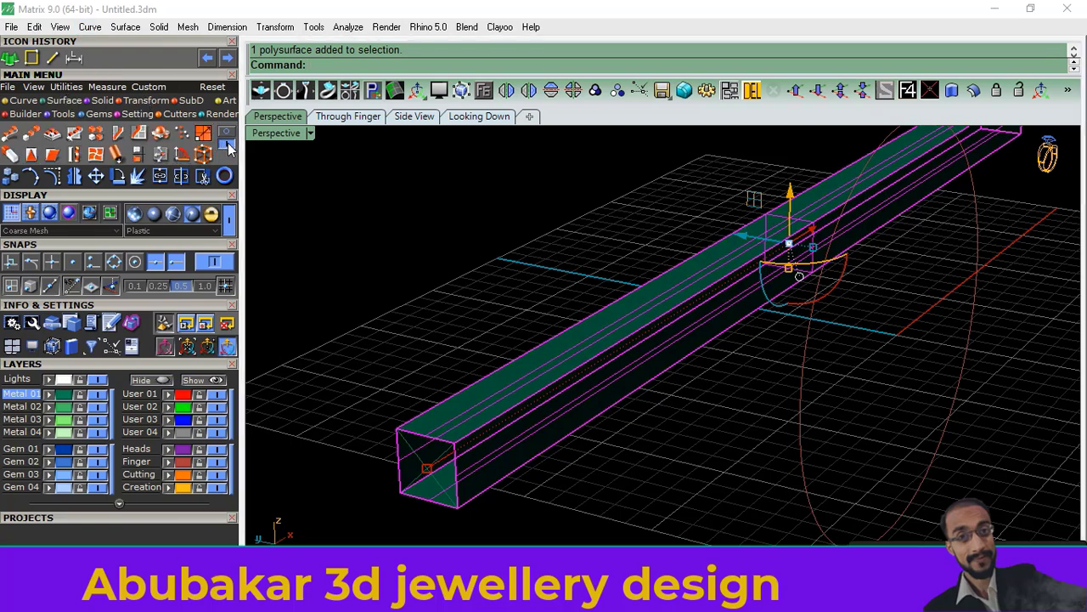
{"action": "left_click", "coordinate": [75, 153]}
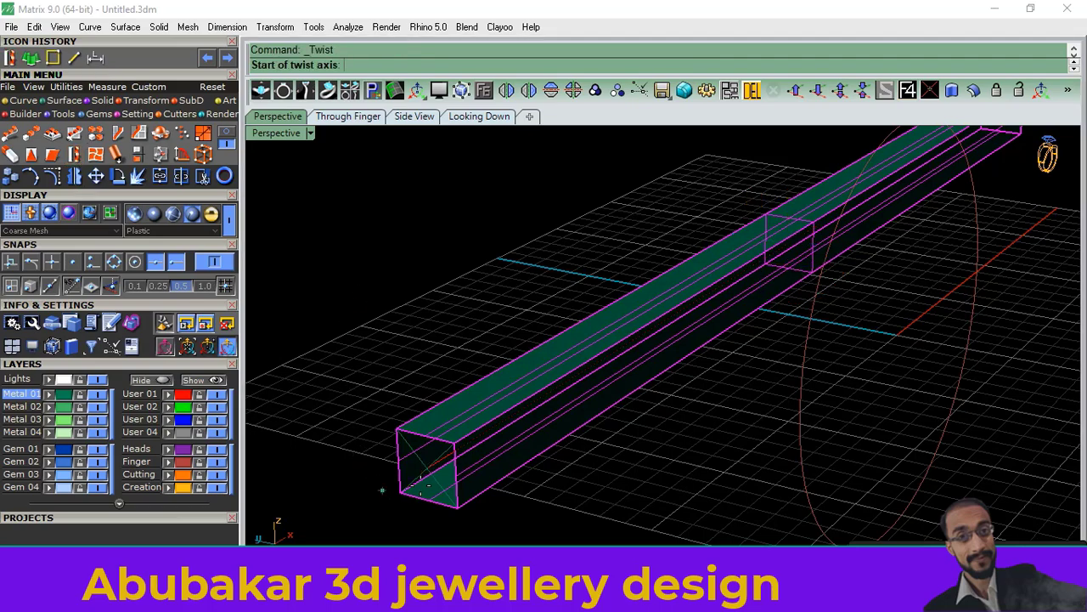
{"action": "left_click", "coordinate": [426, 470]}
{"action": "scroll", "coordinate": [424, 469], "scroll_direction": "down", "scroll_amount": 3}
{"action": "scroll", "coordinate": [425, 469], "scroll_direction": "down", "scroll_amount": 3}
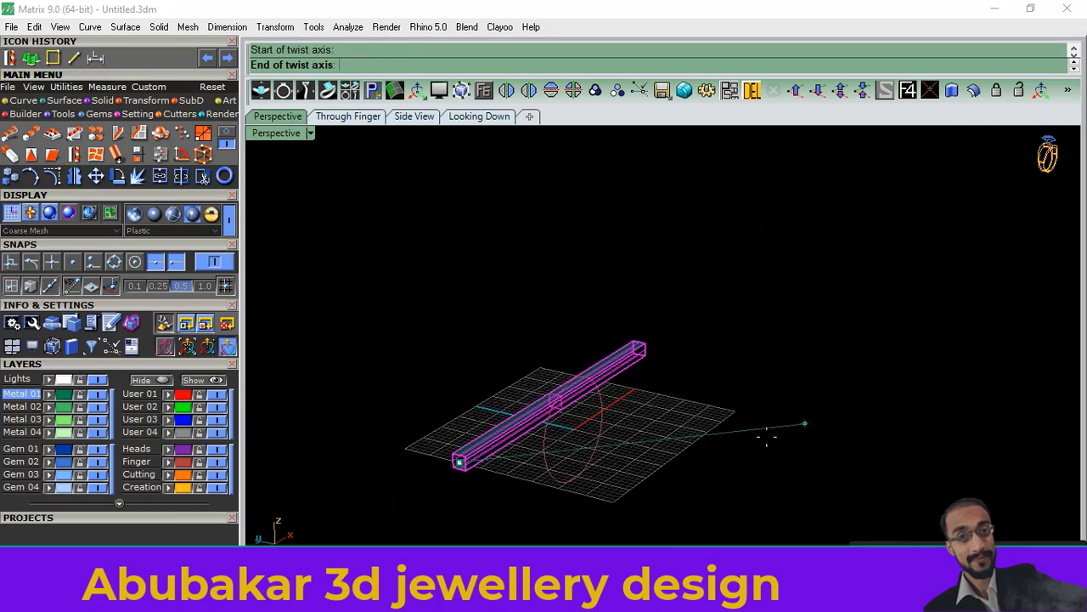
{"action": "right_click_drag", "start_coordinate": [765, 435], "coordinate": [479, 425]}
{"action": "scroll", "coordinate": [765, 404], "scroll_direction": "up", "scroll_amount": 5}
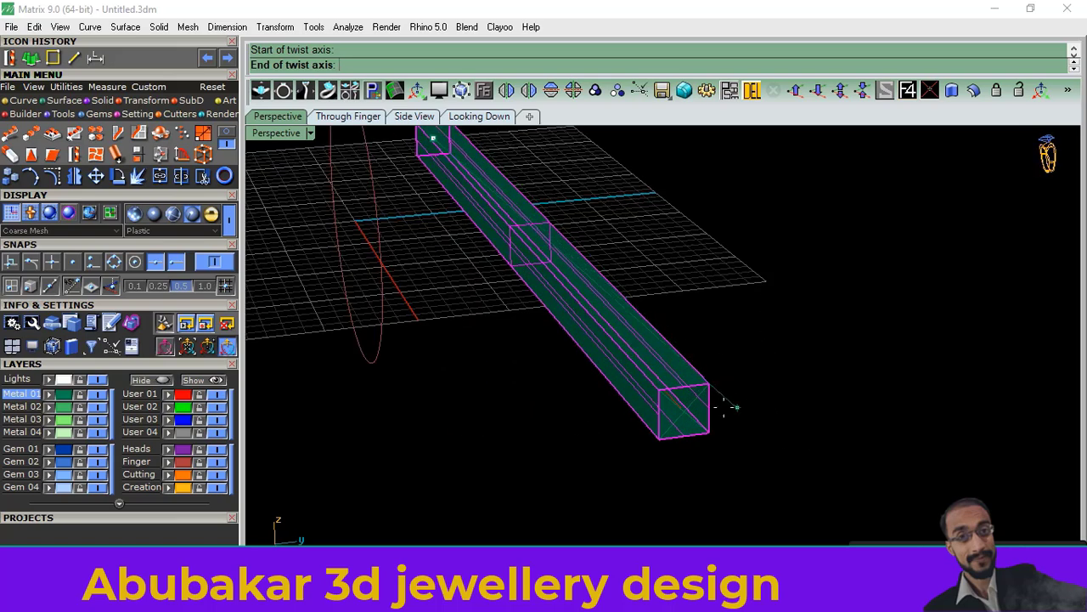
{"action": "left_click", "coordinate": [695, 425]}
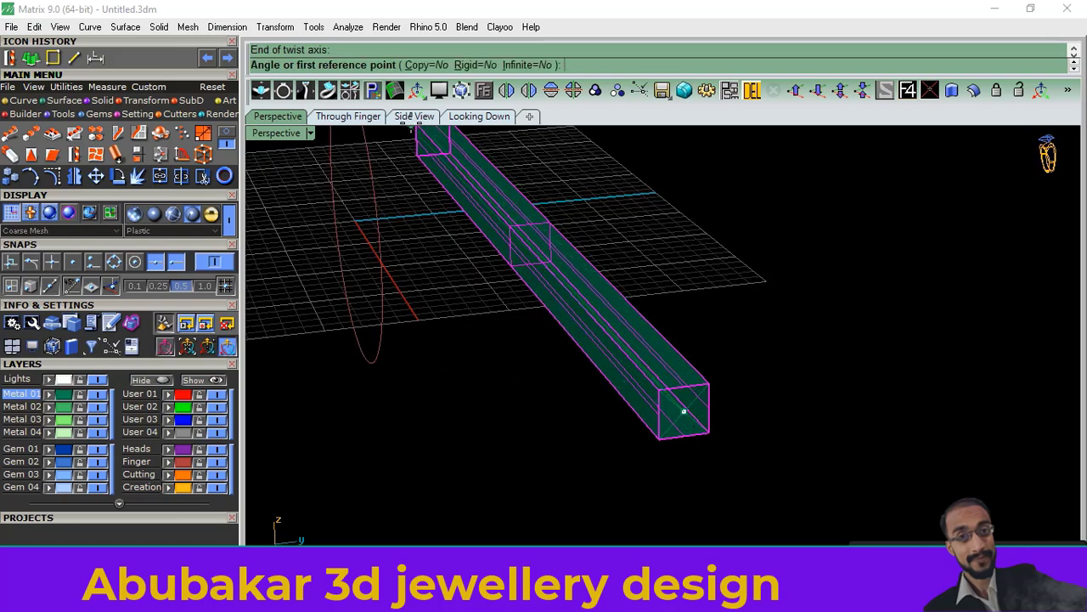
Step: Set a reference point on the red axis in Side view and twist 180 degrees
{"action": "left_click", "coordinate": [413, 116]}
{"action": "scroll", "coordinate": [595, 298], "scroll_direction": "down", "scroll_amount": 1}
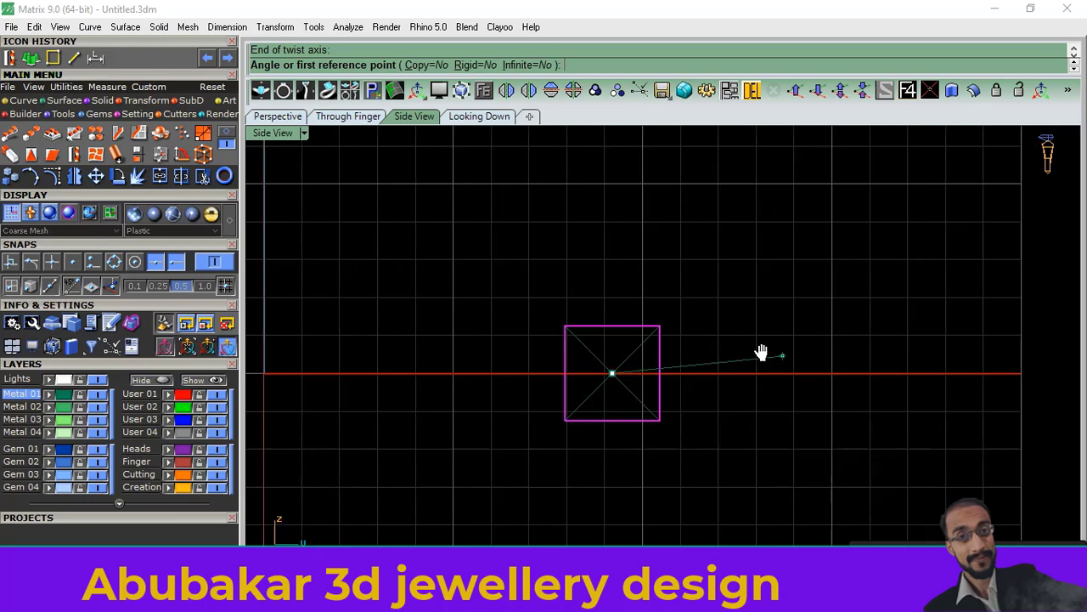
{"action": "right_click_drag", "start_coordinate": [761, 352], "coordinate": [704, 337]}
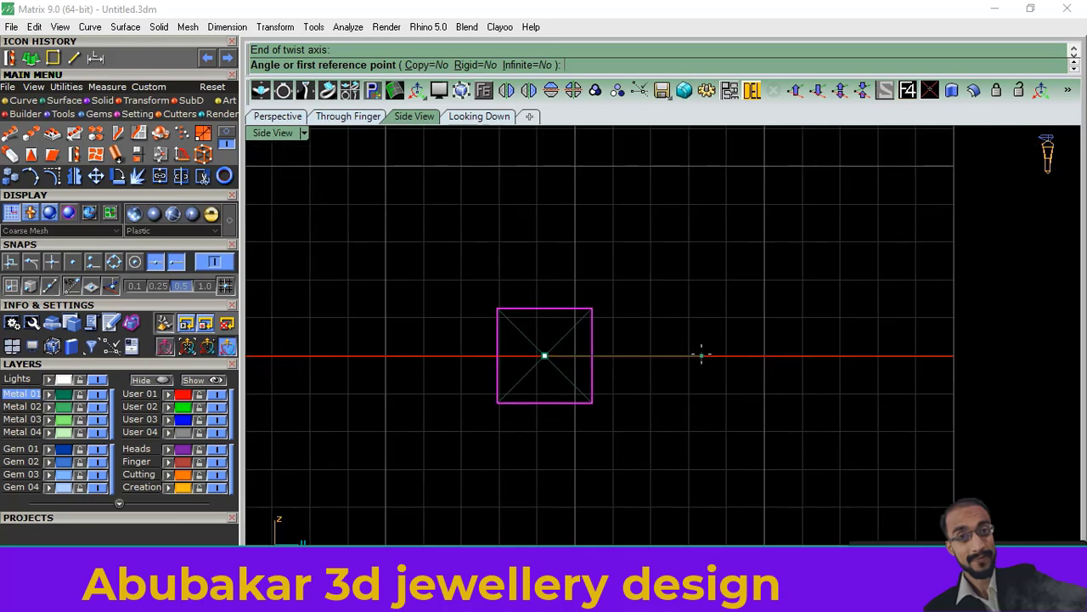
{"action": "left_click", "coordinate": [702, 355]}
{"action": "type", "text": "180"}
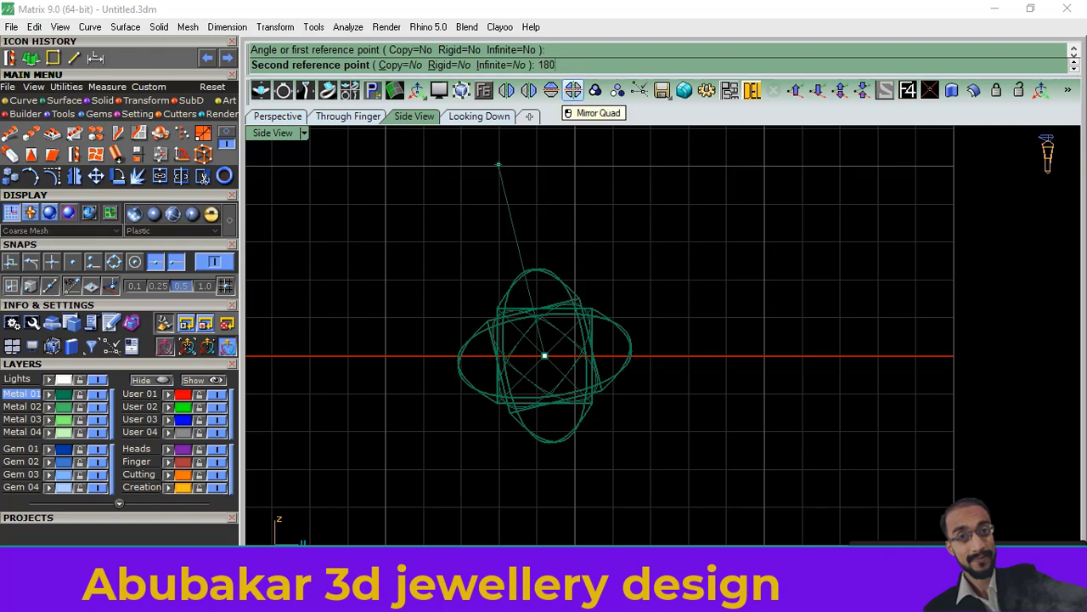
{"action": "key", "text": "Return"}
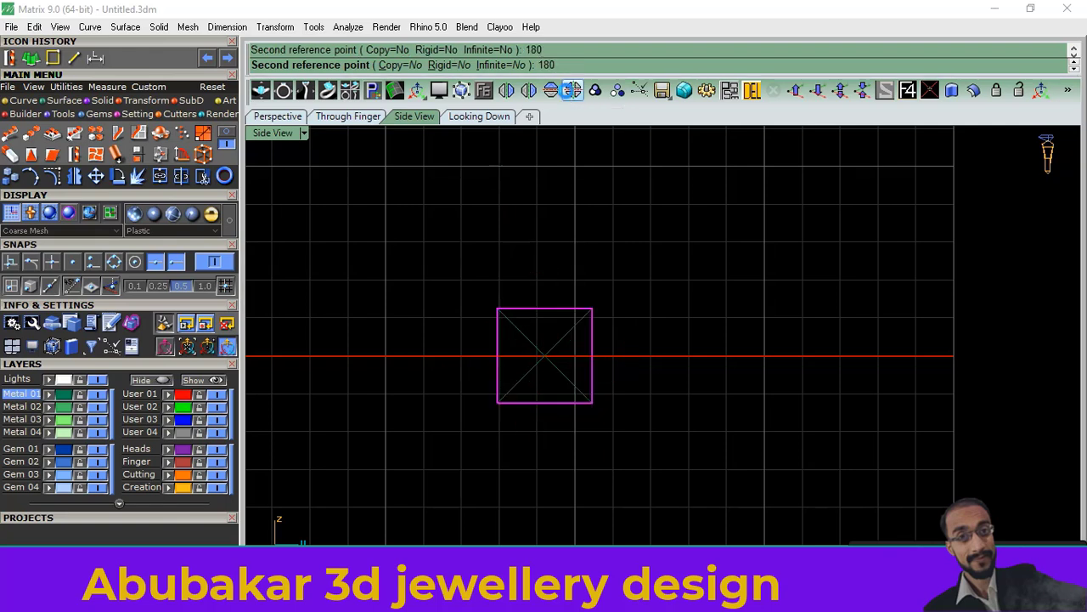
{"action": "left_click", "coordinate": [573, 90]}
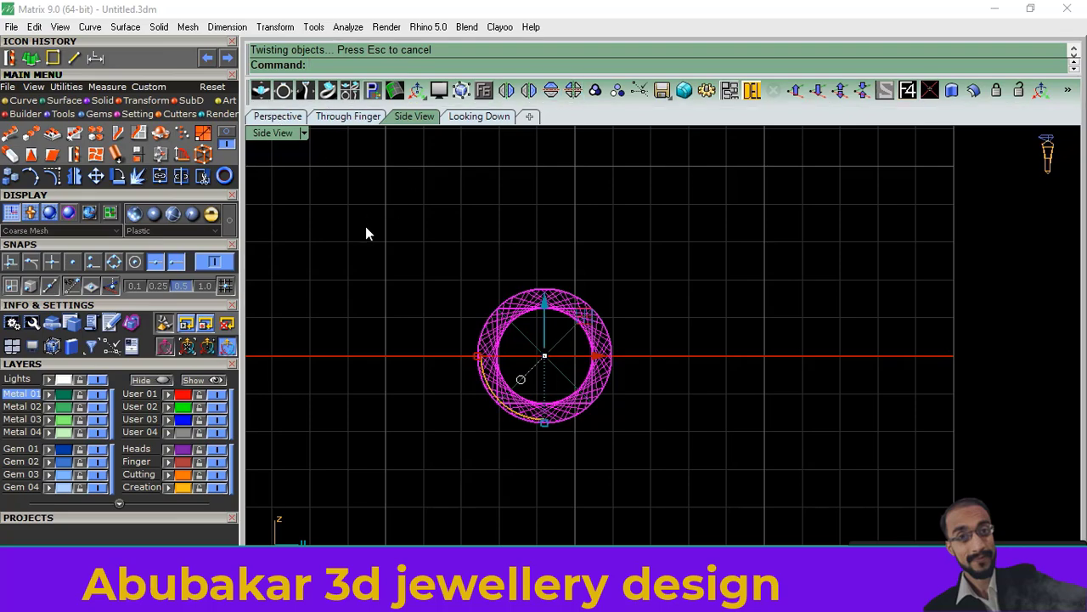
{"action": "left_click", "coordinate": [277, 116]}
Step: Undo the half-turn twist so the square bar is straight again
{"action": "mouse_move", "coordinate": [459, 424]}
{"action": "right_mouse_down"}
{"action": "mouse_move", "coordinate": [783, 298]}
{"action": "mouse_move", "coordinate": [612, 347]}
{"action": "mouse_move", "coordinate": [687, 330]}
{"action": "mouse_move", "coordinate": [716, 440]}
{"action": "mouse_move", "coordinate": [692, 240]}
{"action": "mouse_move", "coordinate": [485, 151]}
{"action": "mouse_move", "coordinate": [557, 329]}
{"action": "right_mouse_up"}
{"action": "key", "text": "ctrl+z"}
{"action": "mouse_move", "coordinate": [559, 389]}
{"action": "right_mouse_down"}
{"action": "mouse_move", "coordinate": [614, 413]}
{"action": "mouse_move", "coordinate": [663, 361]}
{"action": "right_mouse_up"}
Step: Twist the bar a full 360 degrees about the axis through its end-face centres
{"action": "left_click", "coordinate": [10, 58]}
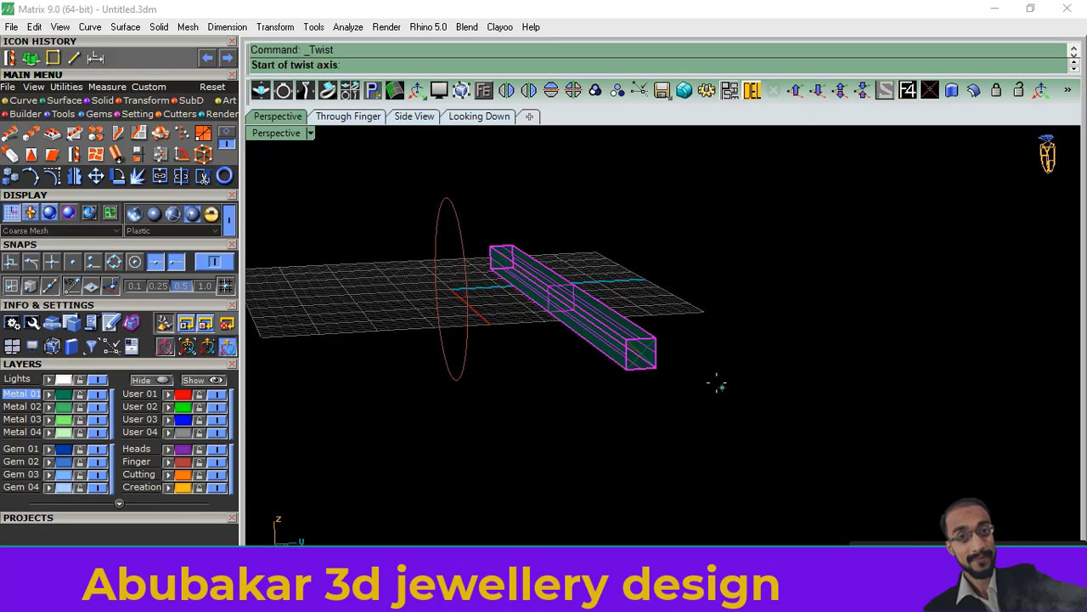
{"action": "scroll", "coordinate": [721, 388], "scroll_direction": "up", "scroll_amount": 5}
{"action": "left_click", "coordinate": [513, 302]}
{"action": "scroll", "coordinate": [417, 408], "scroll_direction": "down", "scroll_amount": 5}
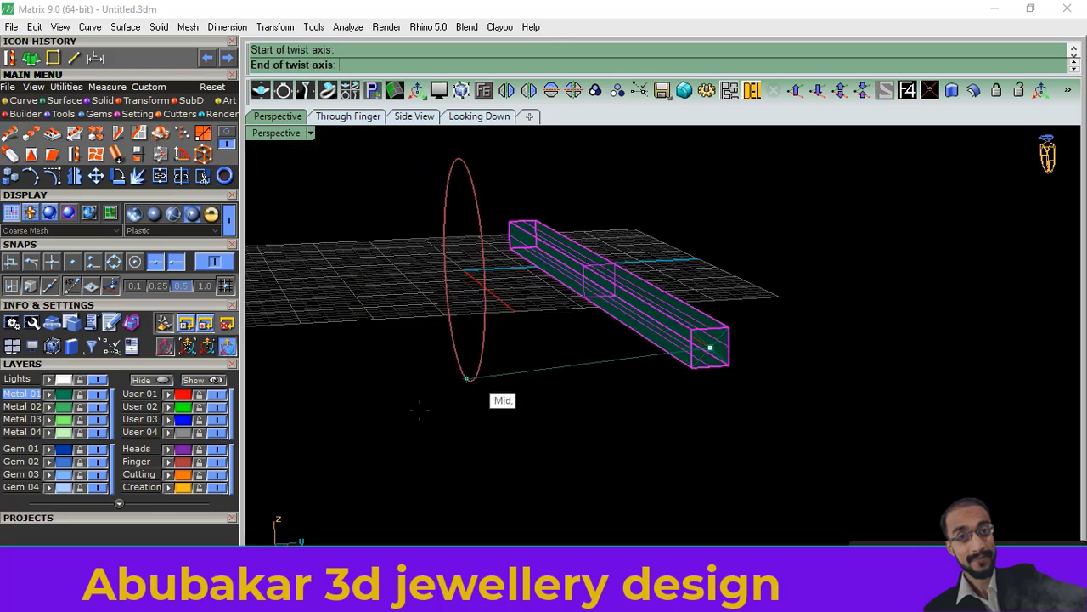
{"action": "mouse_move", "coordinate": [418, 408]}
{"action": "right_mouse_down"}
{"action": "mouse_move", "coordinate": [660, 412]}
{"action": "mouse_move", "coordinate": [356, 510]}
{"action": "right_mouse_up"}
{"action": "scroll", "coordinate": [357, 510], "scroll_direction": "up", "scroll_amount": 3}
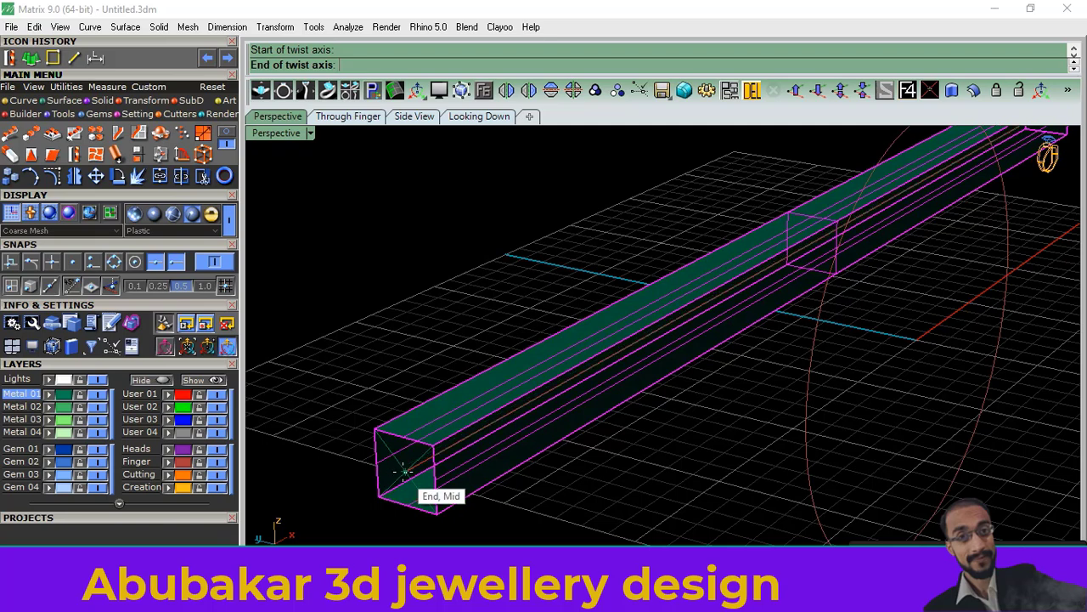
{"action": "left_click", "coordinate": [406, 470]}
{"action": "left_click", "coordinate": [414, 115]}
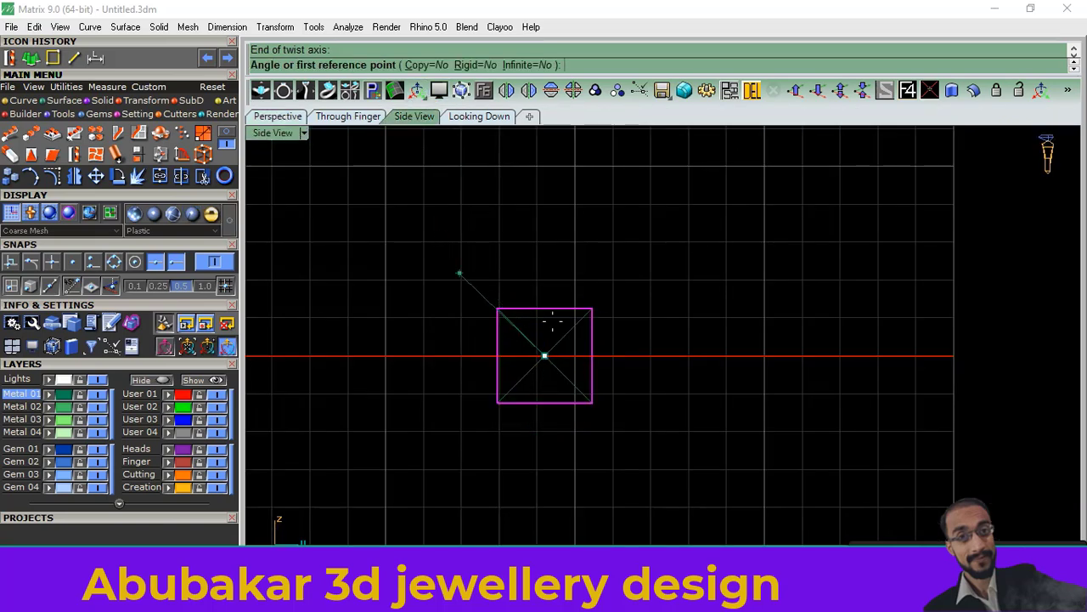
{"action": "left_click", "coordinate": [715, 356]}
{"action": "type", "text": "360"}
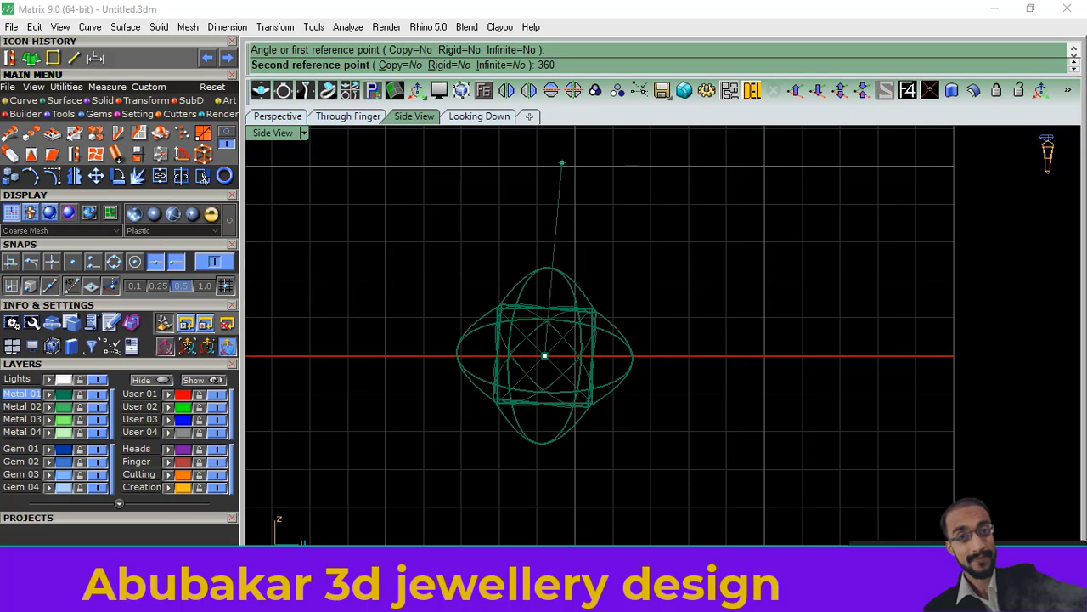
{"action": "left_click", "coordinate": [561, 163]}
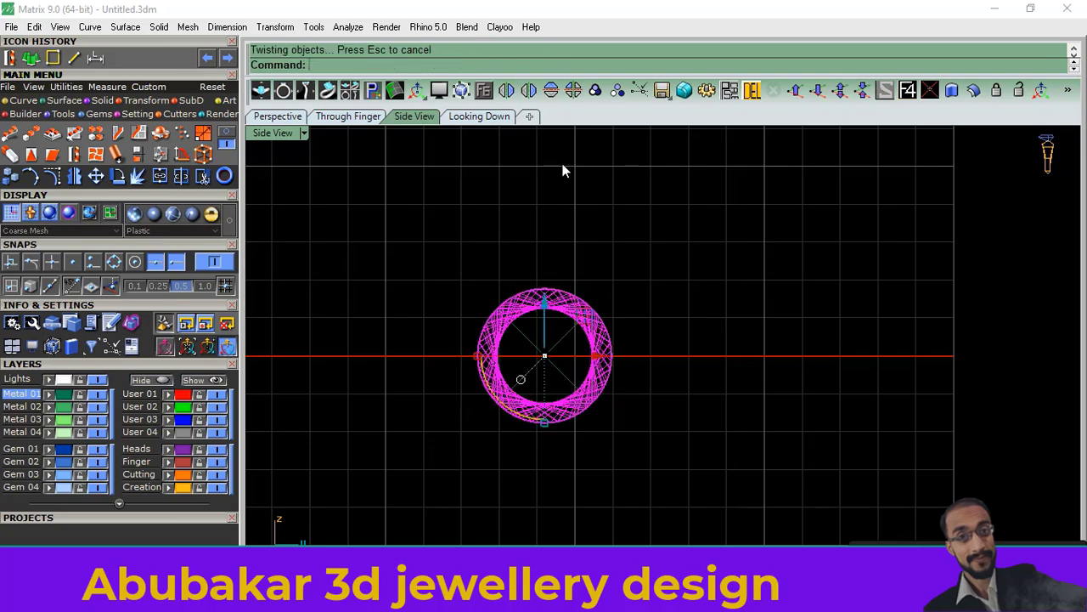
{"action": "left_click", "coordinate": [273, 117]}
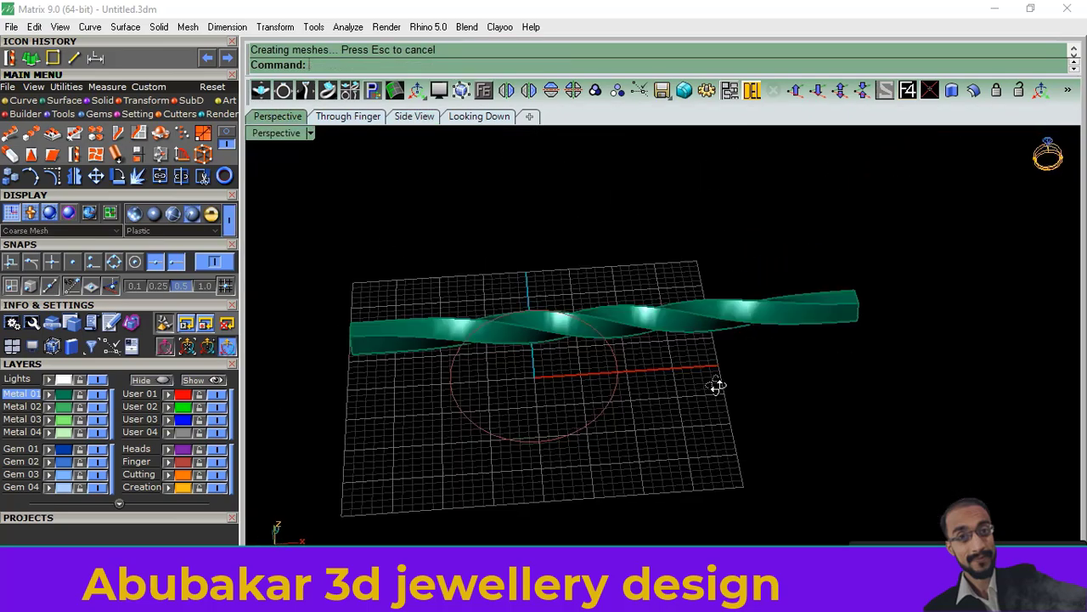
Step: Select only the twisted bar, excluding the ring circle, and raise it along the Z axis
{"action": "right_click_drag", "start_coordinate": [666, 450], "coordinate": [676, 360]}
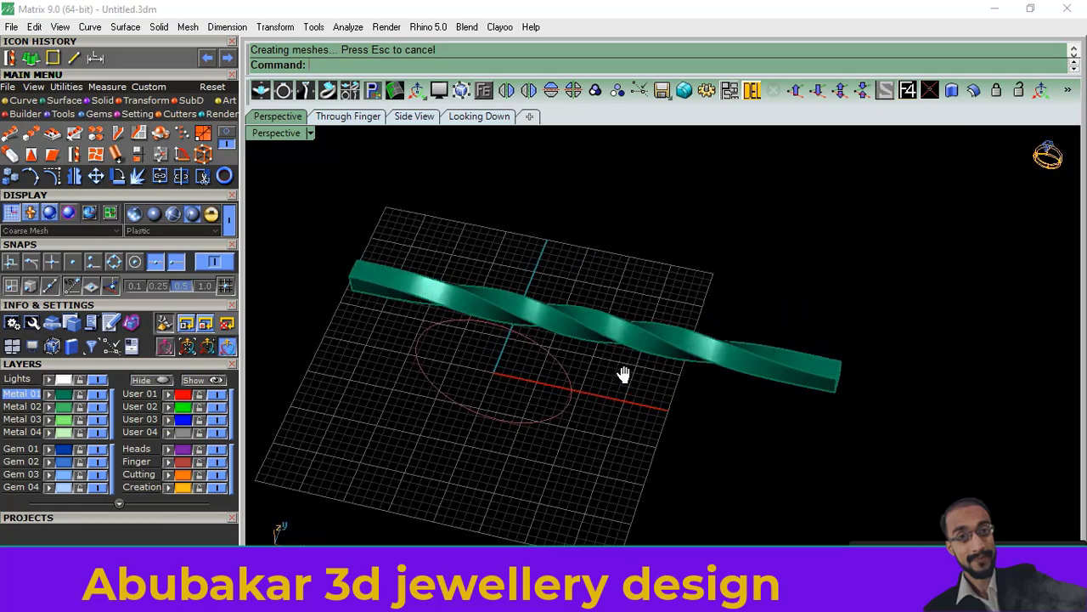
{"action": "right_click_drag", "start_coordinate": [677, 360], "coordinate": [654, 357]}
{"action": "right_click_drag", "start_coordinate": [749, 302], "coordinate": [513, 355]}
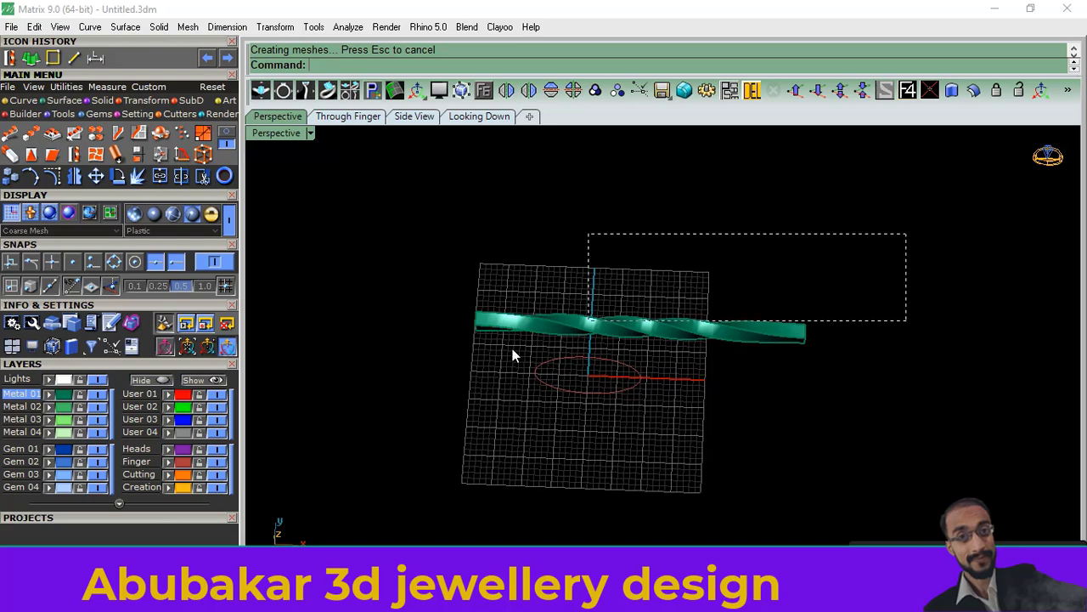
{"action": "left_click_drag", "start_coordinate": [402, 435], "coordinate": [404, 436]}
{"action": "scroll", "coordinate": [651, 353], "scroll_direction": "up", "scroll_amount": 3}
{"action": "left_click", "coordinate": [633, 357], "text": "ctrl"}
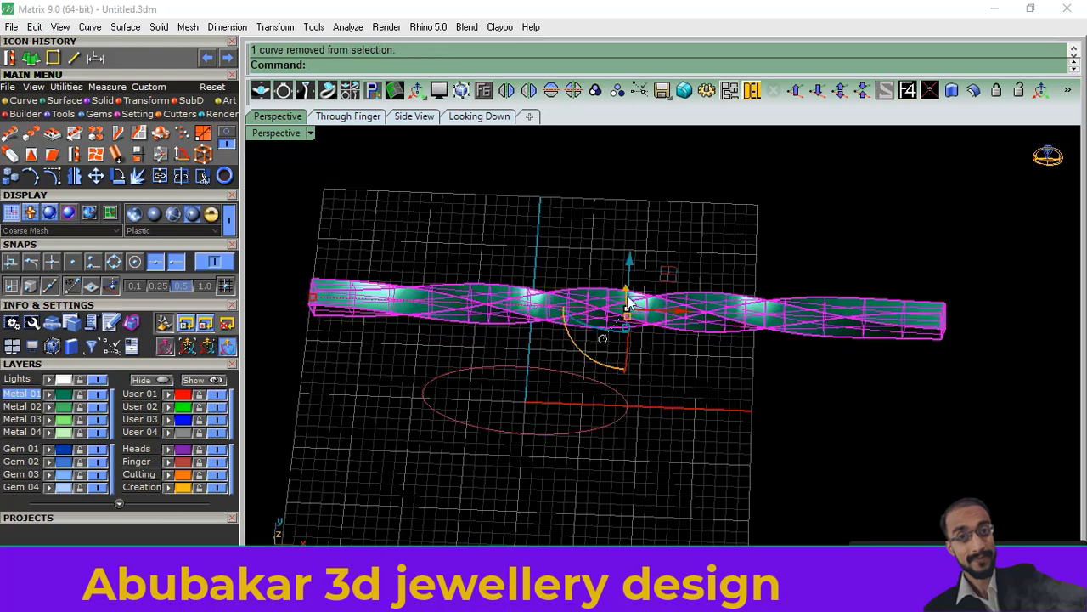
{"action": "left_click_drag", "start_coordinate": [628, 264], "coordinate": [690, 319]}
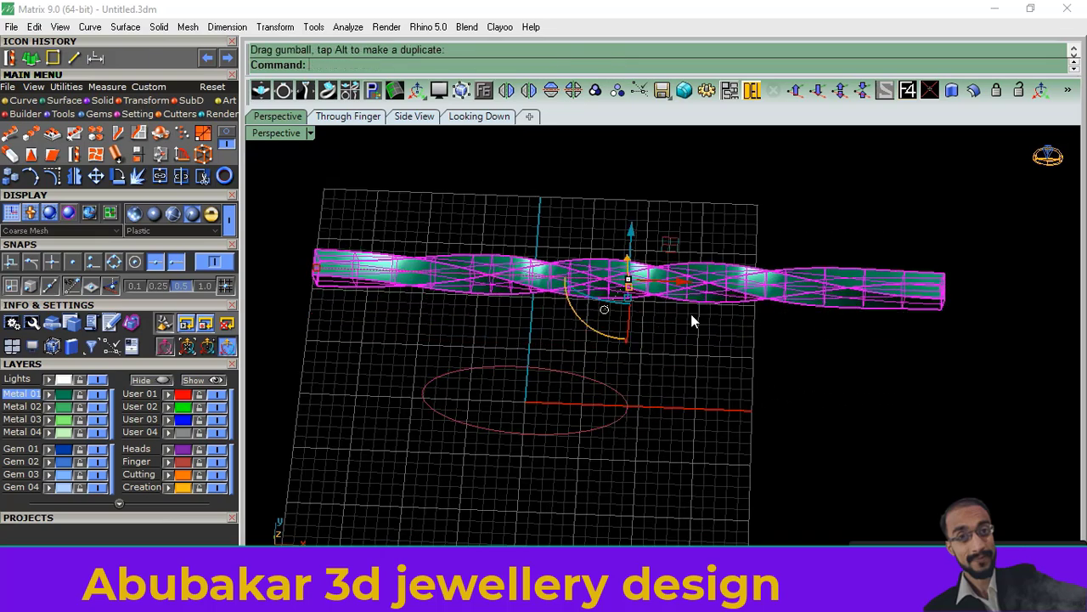
{"action": "left_click", "coordinate": [682, 350]}
{"action": "mouse_move", "coordinate": [682, 349]}
{"action": "right_mouse_down"}
{"action": "mouse_move", "coordinate": [612, 377]}
{"action": "mouse_move", "coordinate": [576, 324]}
{"action": "mouse_move", "coordinate": [566, 389]}
{"action": "mouse_move", "coordinate": [594, 440]}
{"action": "right_mouse_up"}
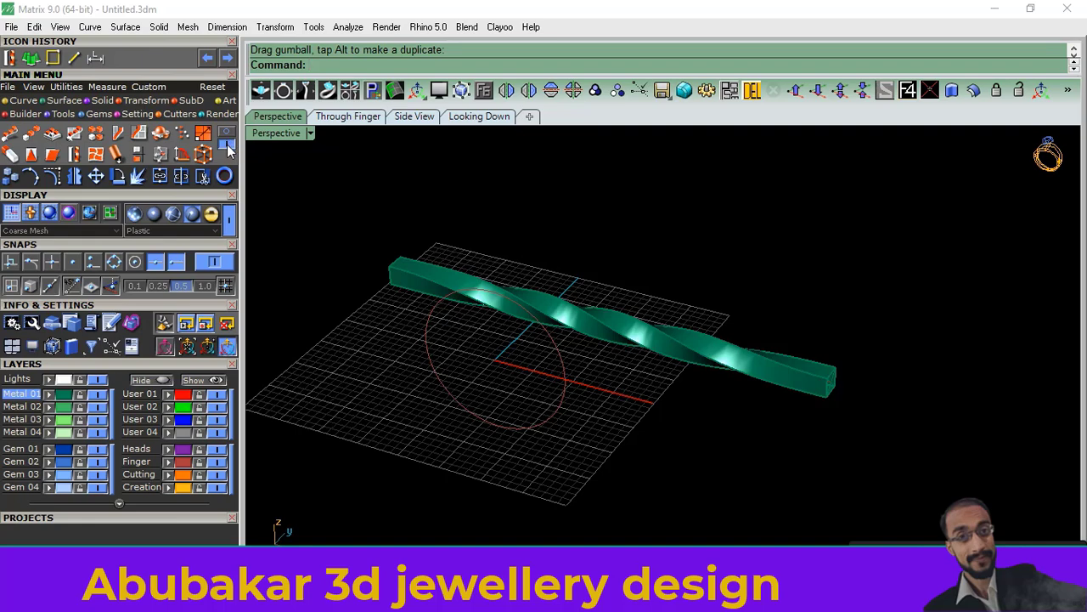
Step: Start Flow along Curve with the twisted bar chosen as the object to bend
{"action": "left_click", "coordinate": [118, 140]}
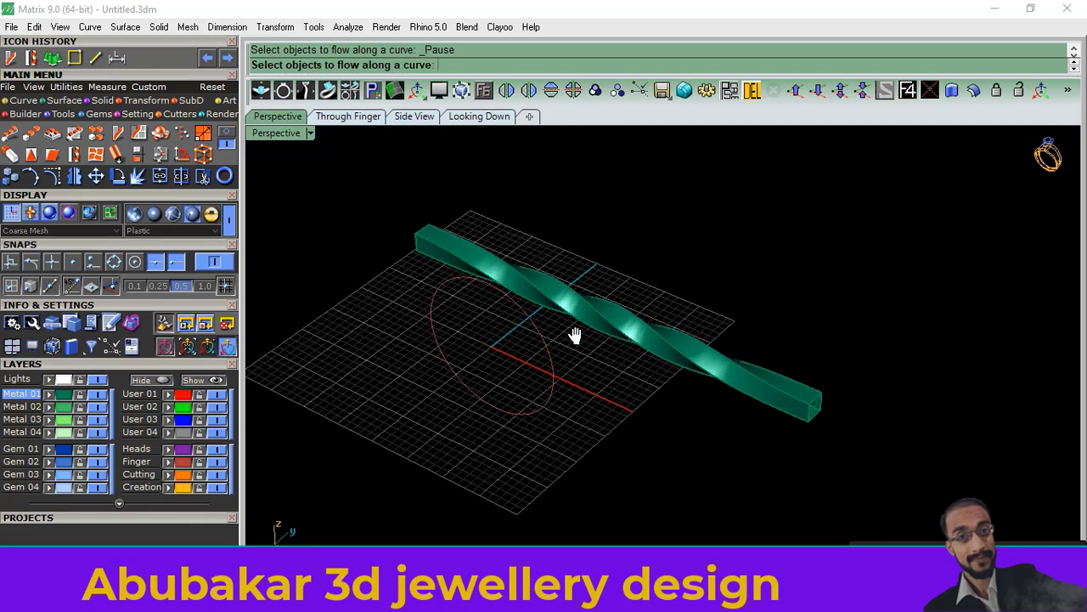
{"action": "scroll", "coordinate": [575, 336], "scroll_direction": "up", "scroll_amount": 2}
{"action": "scroll", "coordinate": [572, 340], "scroll_direction": "up", "scroll_amount": 3}
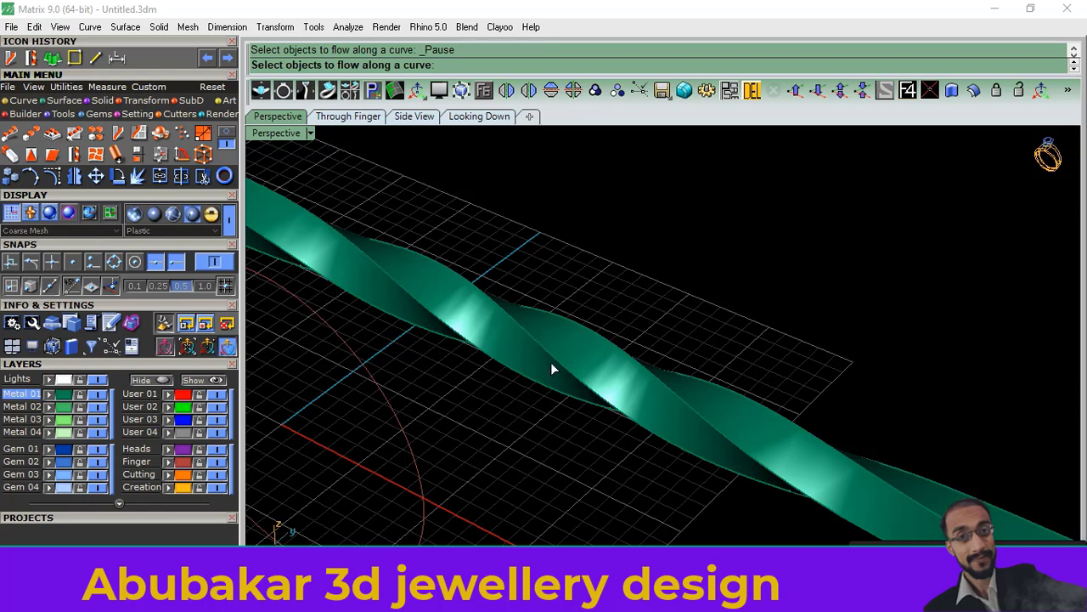
{"action": "scroll", "coordinate": [567, 344], "scroll_direction": "down", "scroll_amount": 3}
{"action": "left_click", "coordinate": [571, 342]}
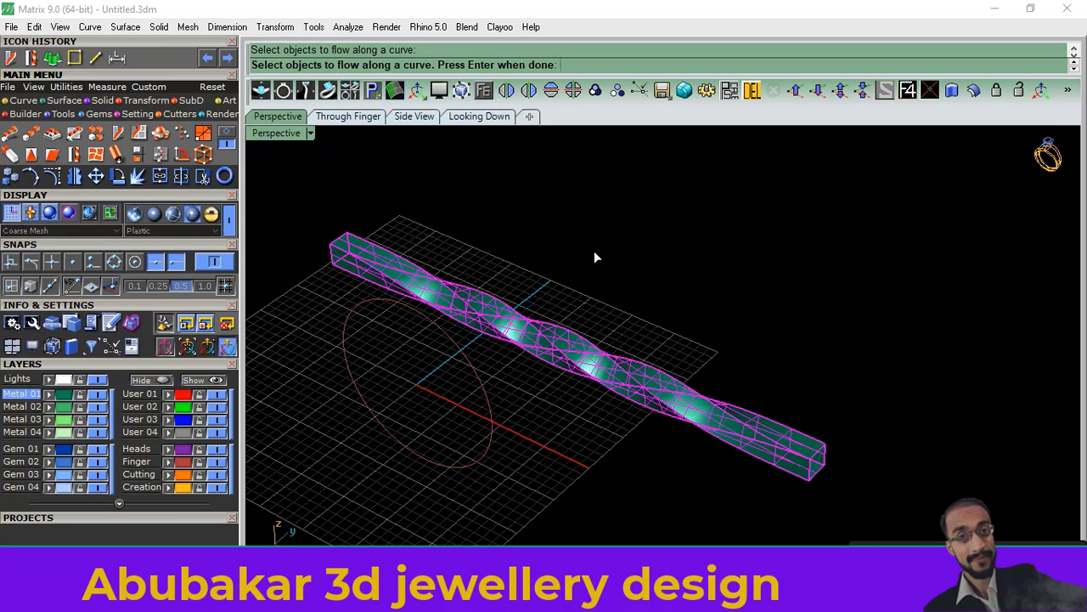
{"action": "key", "text": "Return"}
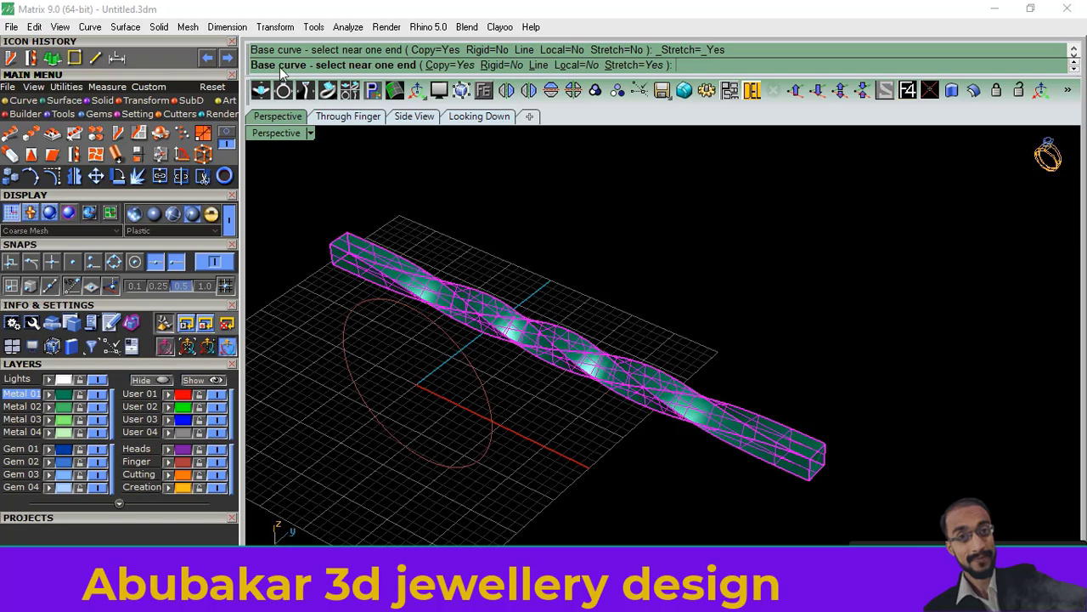
{"action": "mouse_move", "coordinate": [442, 257]}
{"action": "right_mouse_down"}
{"action": "mouse_move", "coordinate": [643, 333]}
{"action": "mouse_move", "coordinate": [541, 276]}
{"action": "right_mouse_up"}
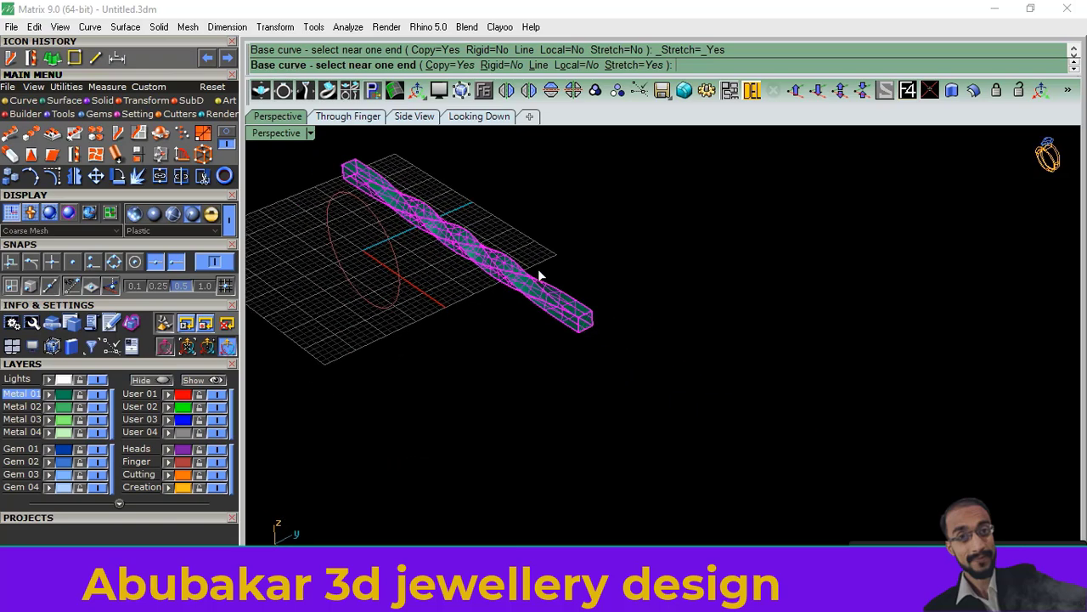
{"action": "scroll", "coordinate": [595, 340], "scroll_direction": "up", "scroll_amount": 3}
{"action": "scroll", "coordinate": [583, 316], "scroll_direction": "up", "scroll_amount": 3}
{"action": "scroll", "coordinate": [567, 318], "scroll_direction": "up", "scroll_amount": 4}
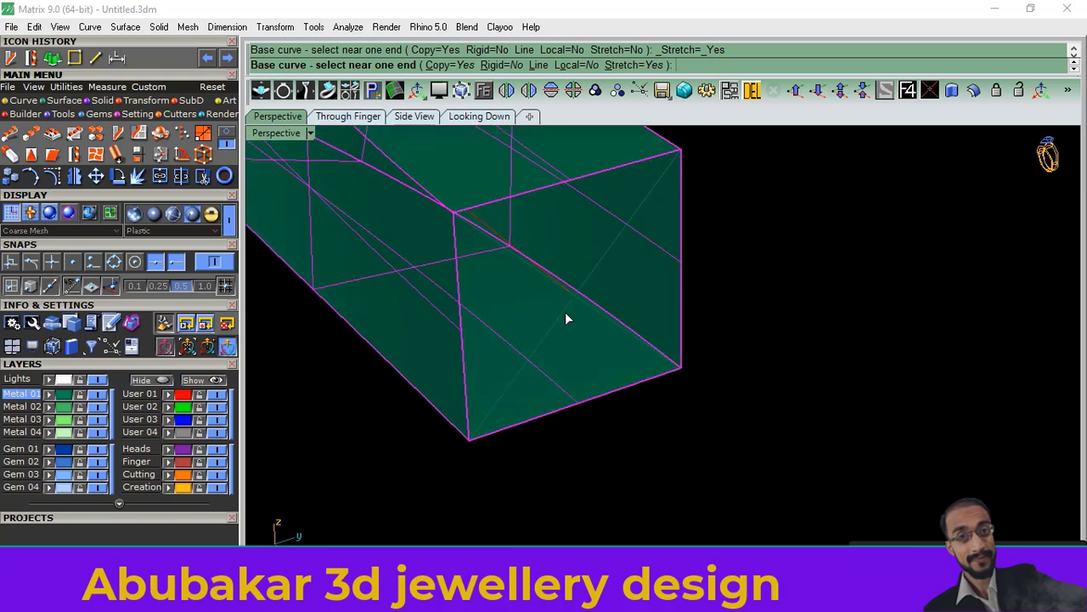
{"action": "right_click_drag", "start_coordinate": [566, 289], "coordinate": [497, 353]}
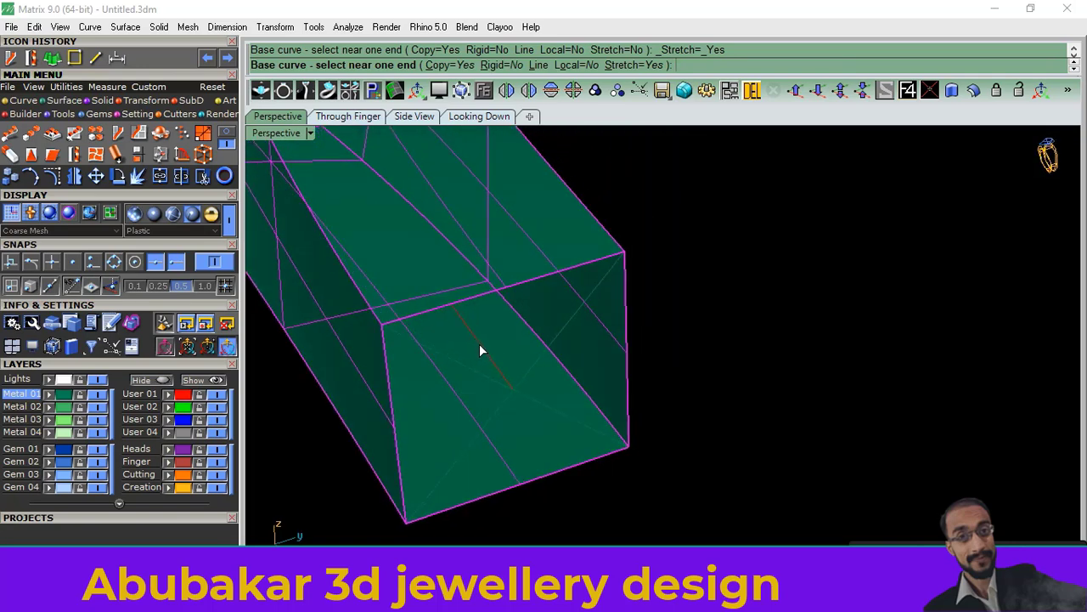
Step: Bend the bar around the ellipse from its end base curve, inspect the ring, then undo it
{"action": "left_click", "coordinate": [480, 345]}
{"action": "scroll", "coordinate": [595, 384], "scroll_direction": "down", "scroll_amount": 5}
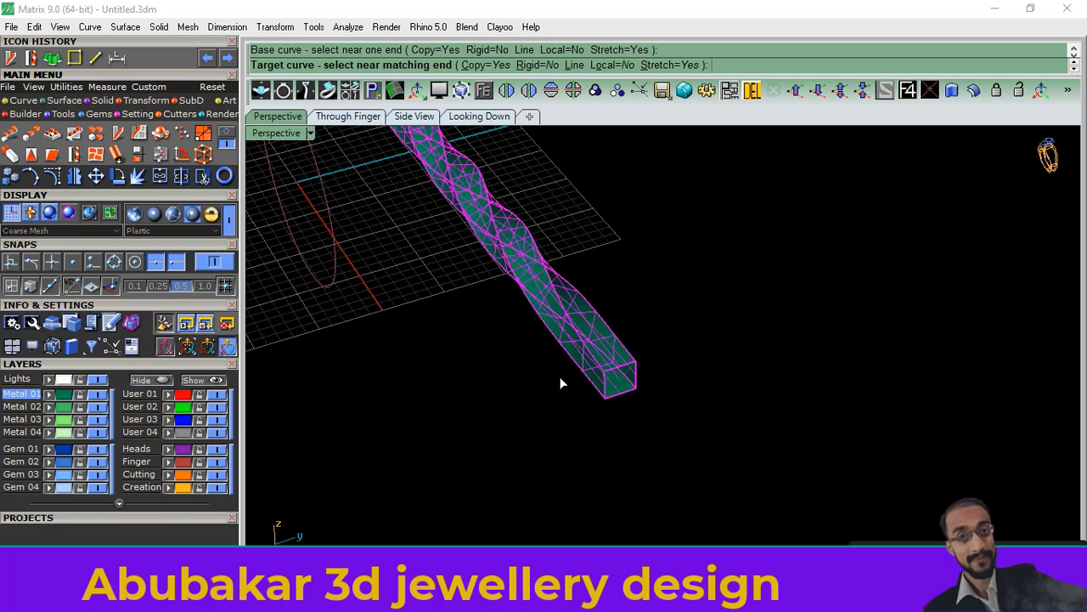
{"action": "scroll", "coordinate": [544, 374], "scroll_direction": "down", "scroll_amount": 3}
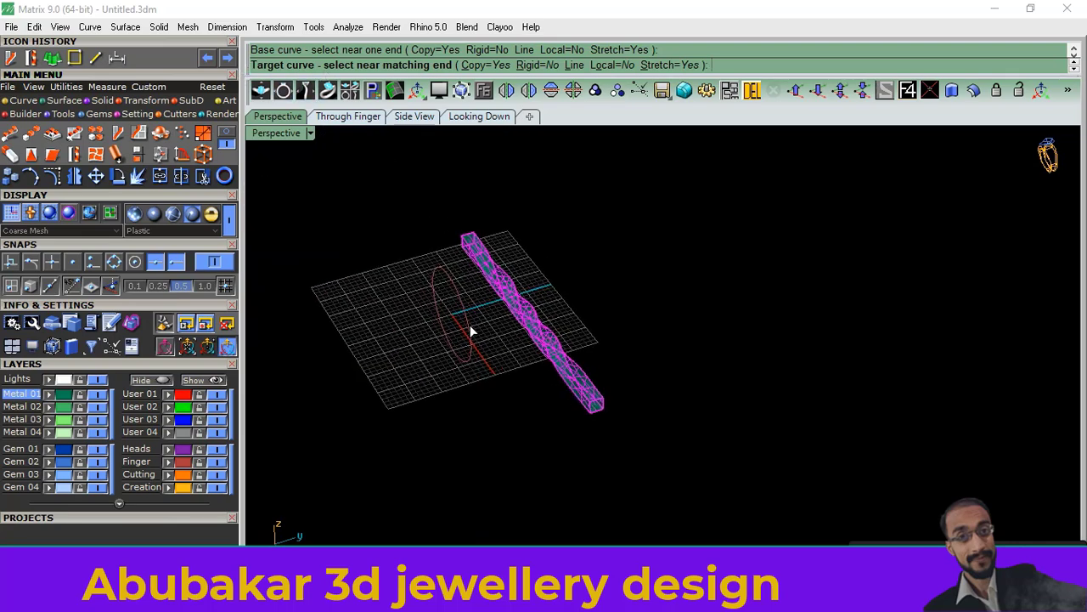
{"action": "right_click_drag", "start_coordinate": [472, 331], "coordinate": [493, 330]}
{"action": "right_click_drag", "start_coordinate": [507, 259], "coordinate": [463, 278]}
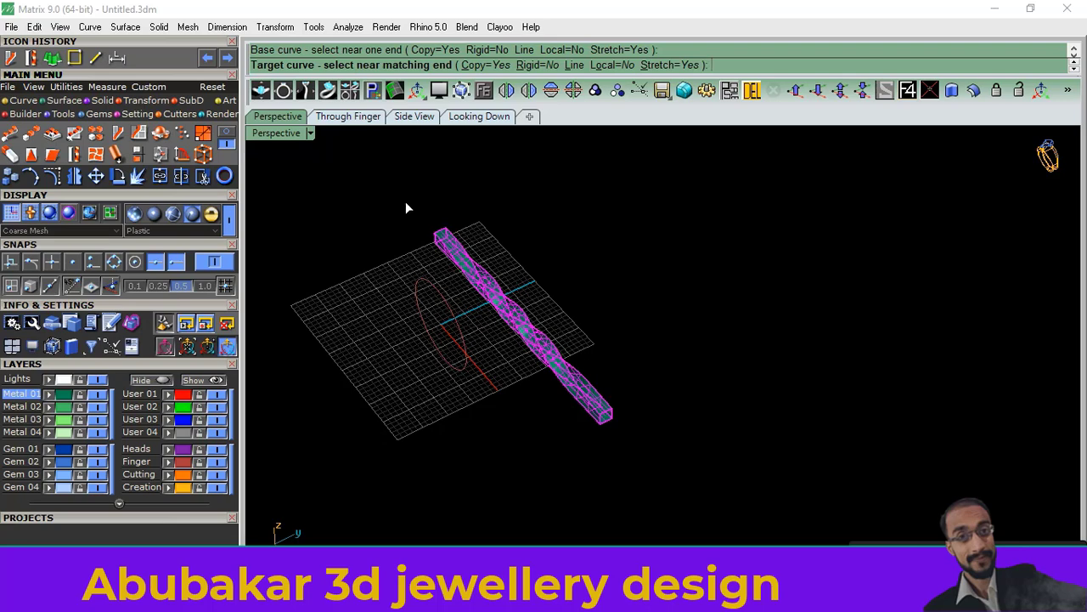
{"action": "right_click_drag", "start_coordinate": [491, 387], "coordinate": [475, 316]}
{"action": "scroll", "coordinate": [459, 290], "scroll_direction": "up", "scroll_amount": 3}
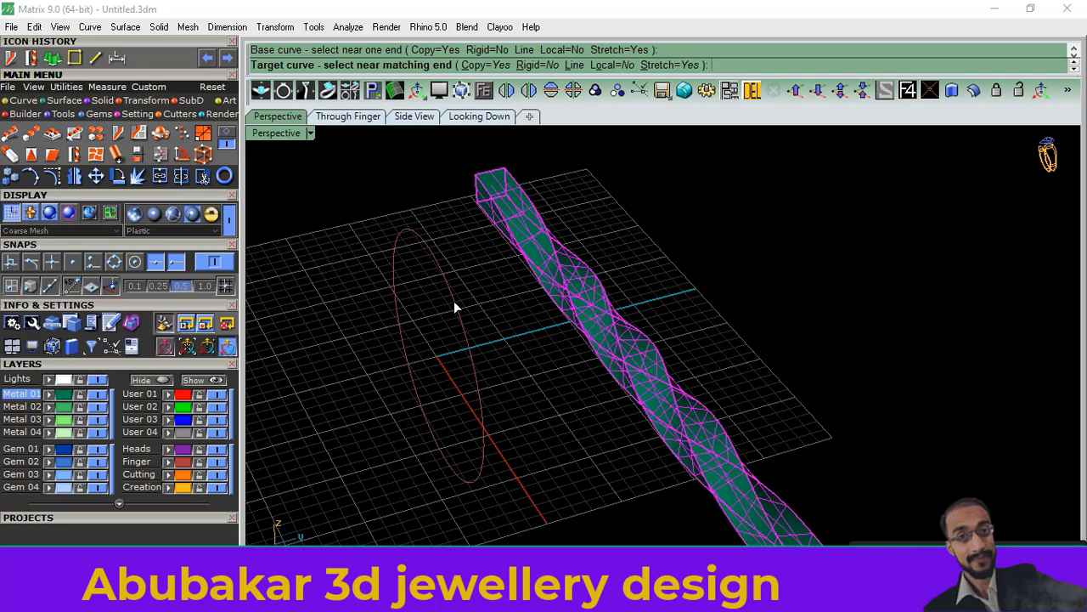
{"action": "left_click", "coordinate": [453, 301]}
{"action": "mouse_move", "coordinate": [579, 405]}
{"action": "right_mouse_down"}
{"action": "mouse_move", "coordinate": [552, 420]}
{"action": "mouse_move", "coordinate": [563, 400]}
{"action": "mouse_move", "coordinate": [505, 393]}
{"action": "mouse_move", "coordinate": [541, 371]}
{"action": "mouse_move", "coordinate": [524, 389]}
{"action": "mouse_move", "coordinate": [544, 393]}
{"action": "mouse_move", "coordinate": [556, 374]}
{"action": "right_mouse_up"}
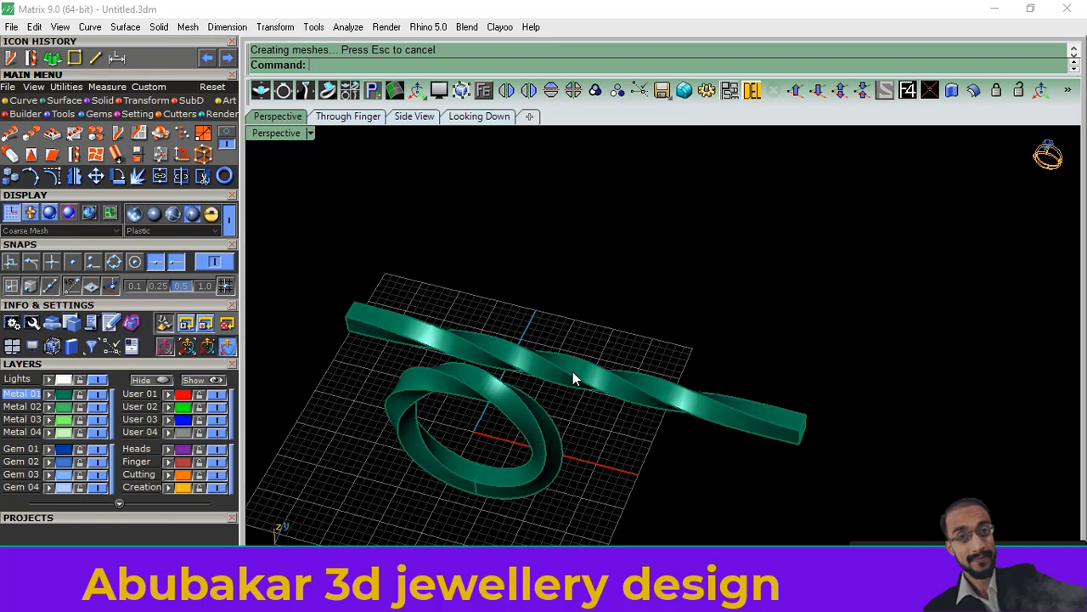
{"action": "key", "text": "ctrl+z"}
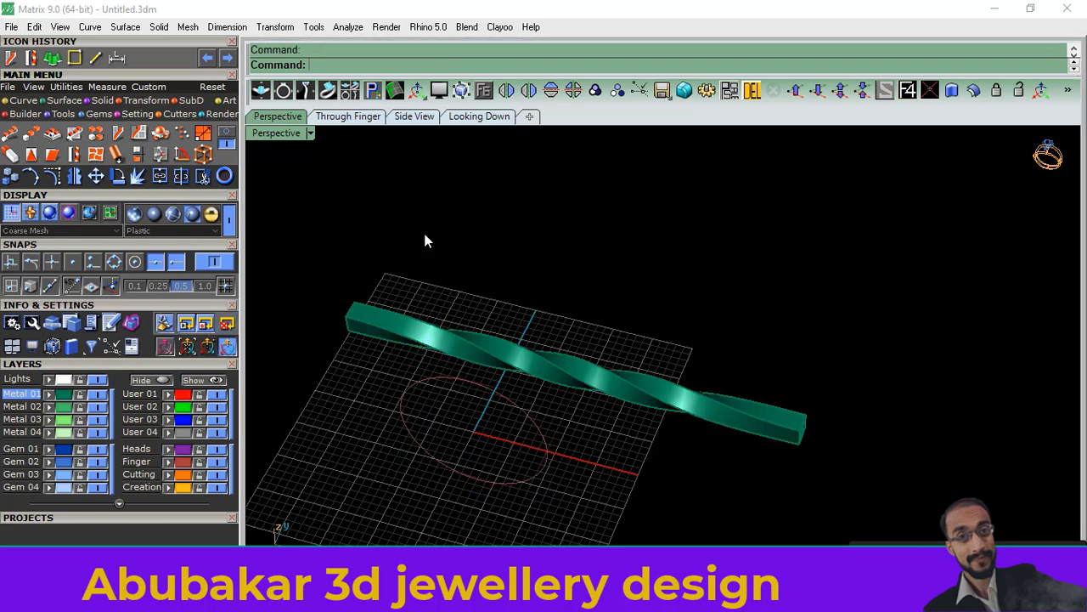
Step: Start Flow along Curve again with the twisted bar as the object
{"action": "mouse_move", "coordinate": [423, 229]}
{"action": "right_mouse_down"}
{"action": "mouse_move", "coordinate": [524, 301]}
{"action": "mouse_move", "coordinate": [495, 344]}
{"action": "right_mouse_up"}
{"action": "scroll", "coordinate": [501, 340], "scroll_direction": "up", "scroll_amount": 3}
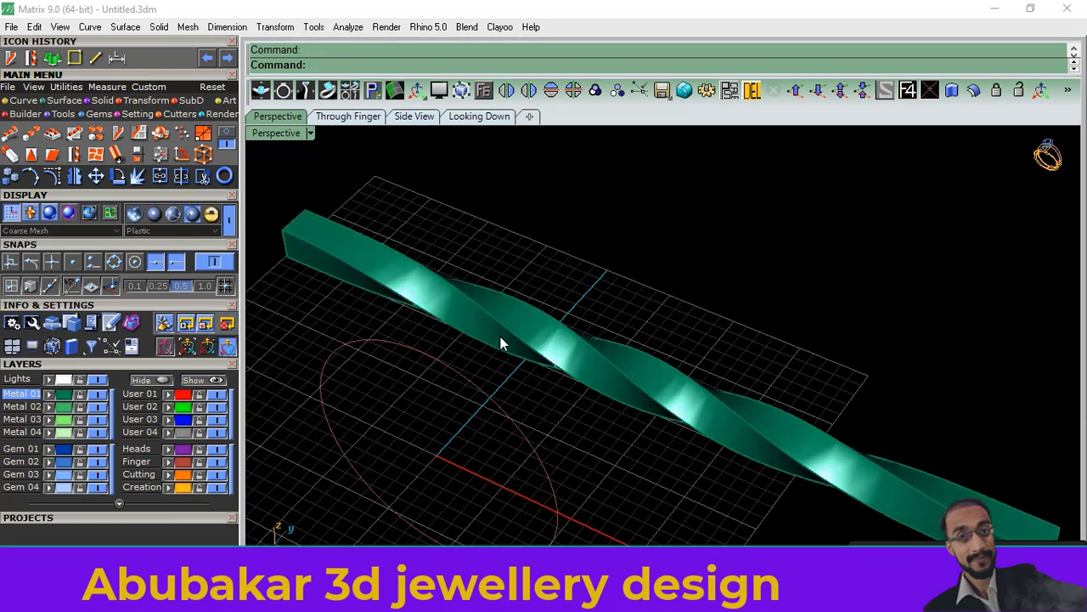
{"action": "left_click", "coordinate": [119, 132]}
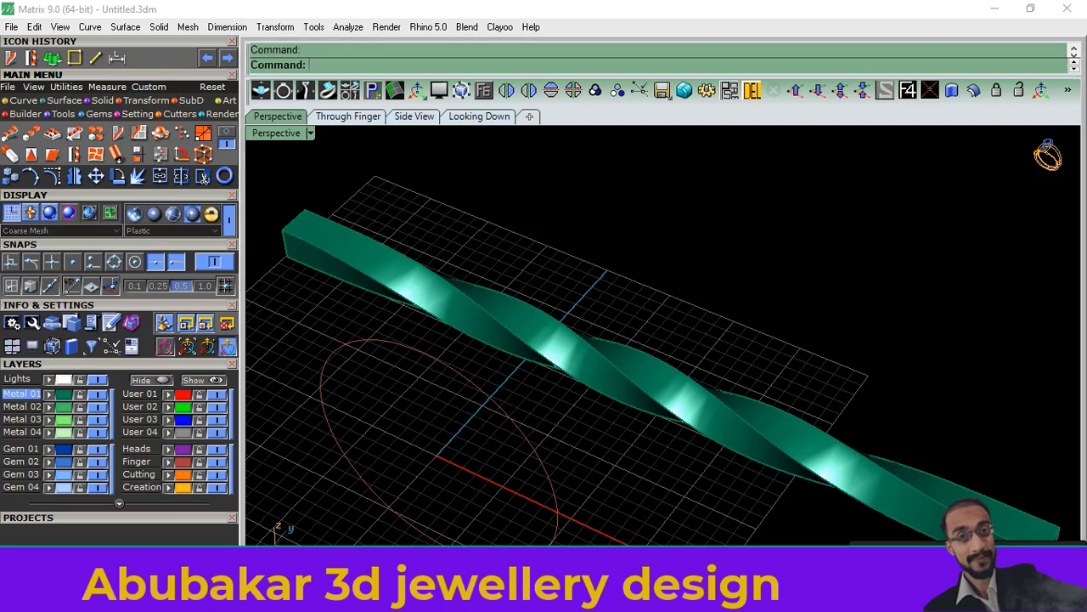
{"action": "left_click", "coordinate": [377, 264]}
{"action": "key", "text": "Return"}
Step: Pick the bar's base curve near its end and the ellipse as target, creating the twisted ring
{"action": "scroll", "coordinate": [764, 411], "scroll_direction": "down", "scroll_amount": 3}
{"action": "mouse_move", "coordinate": [763, 411]}
{"action": "right_mouse_down"}
{"action": "mouse_move", "coordinate": [544, 321]}
{"action": "mouse_move", "coordinate": [478, 339]}
{"action": "right_mouse_up"}
{"action": "scroll", "coordinate": [591, 330], "scroll_direction": "up", "scroll_amount": 3}
{"action": "scroll", "coordinate": [626, 320], "scroll_direction": "up", "scroll_amount": 2}
{"action": "left_click", "coordinate": [627, 316]}
{"action": "scroll", "coordinate": [714, 381], "scroll_direction": "down", "scroll_amount": 5}
{"action": "scroll", "coordinate": [473, 340], "scroll_direction": "down", "scroll_amount": 2}
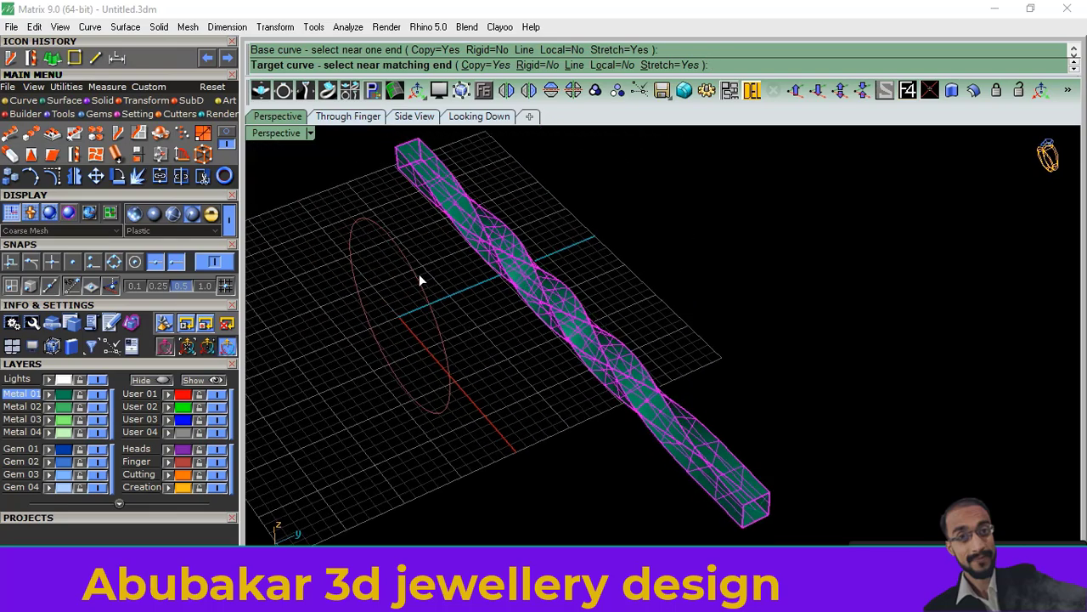
{"action": "left_click", "coordinate": [419, 273]}
Step: Test moving the straight bar with the gumball, undo it, and reselect the bar
{"action": "right_click_drag", "start_coordinate": [650, 262], "coordinate": [619, 289]}
{"action": "scroll", "coordinate": [603, 302], "scroll_direction": "down", "scroll_amount": 2}
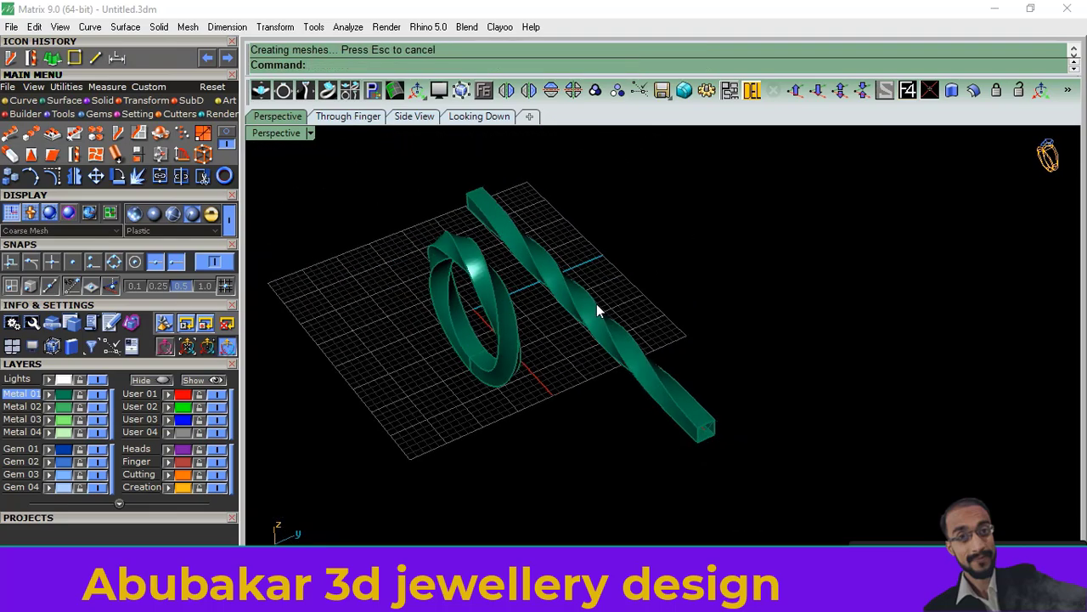
{"action": "left_click", "coordinate": [597, 307]}
{"action": "left_click_drag", "start_coordinate": [627, 292], "coordinate": [665, 304]}
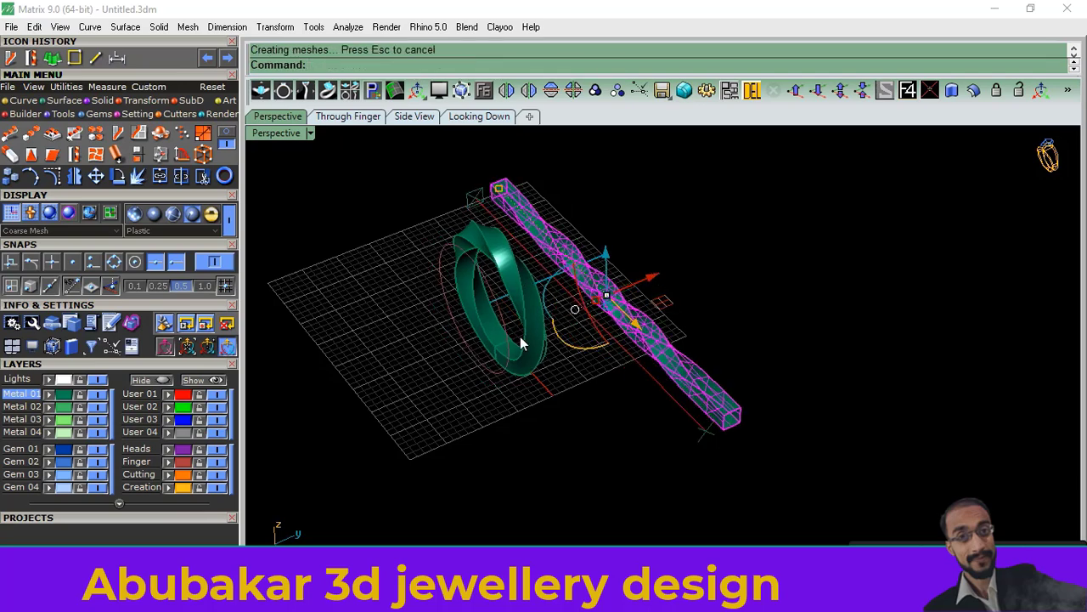
{"action": "key", "text": "ctrl+z"}
{"action": "key", "text": "Escape"}
{"action": "right_click_drag", "start_coordinate": [529, 295], "coordinate": [572, 364]}
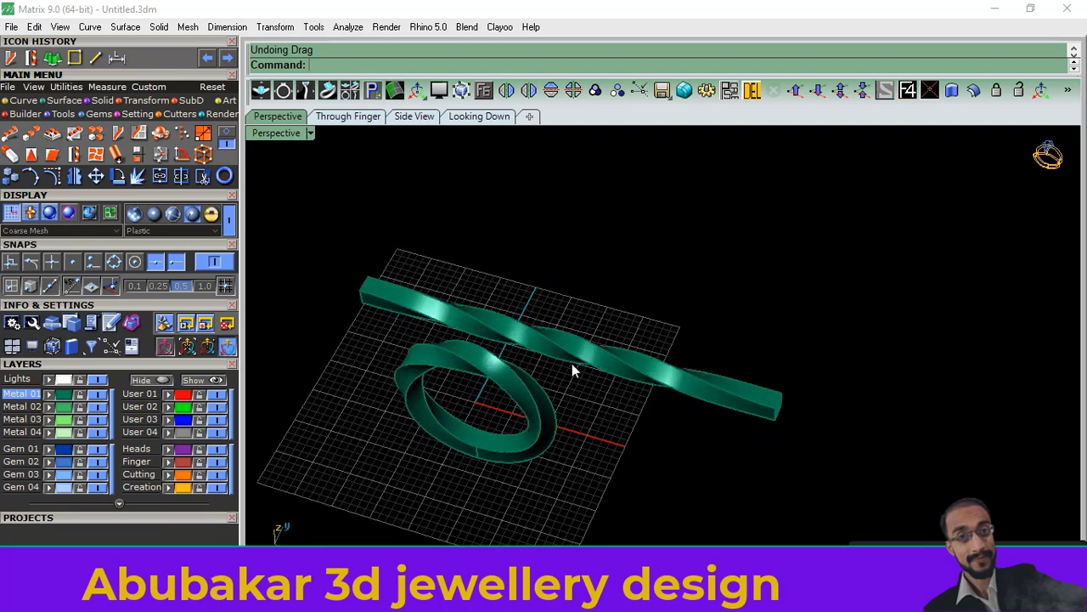
{"action": "scroll", "coordinate": [559, 326], "scroll_direction": "up", "scroll_amount": 3}
{"action": "left_click", "coordinate": [546, 336]}
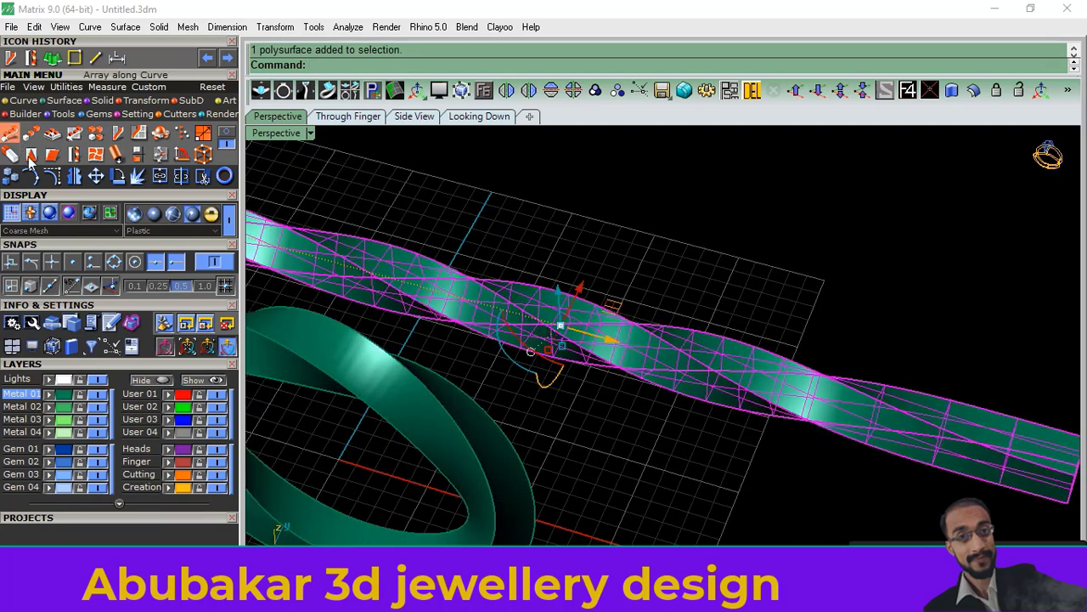
{"action": "key", "text": "F10"}
{"action": "right_click_drag", "start_coordinate": [556, 323], "coordinate": [559, 316]}
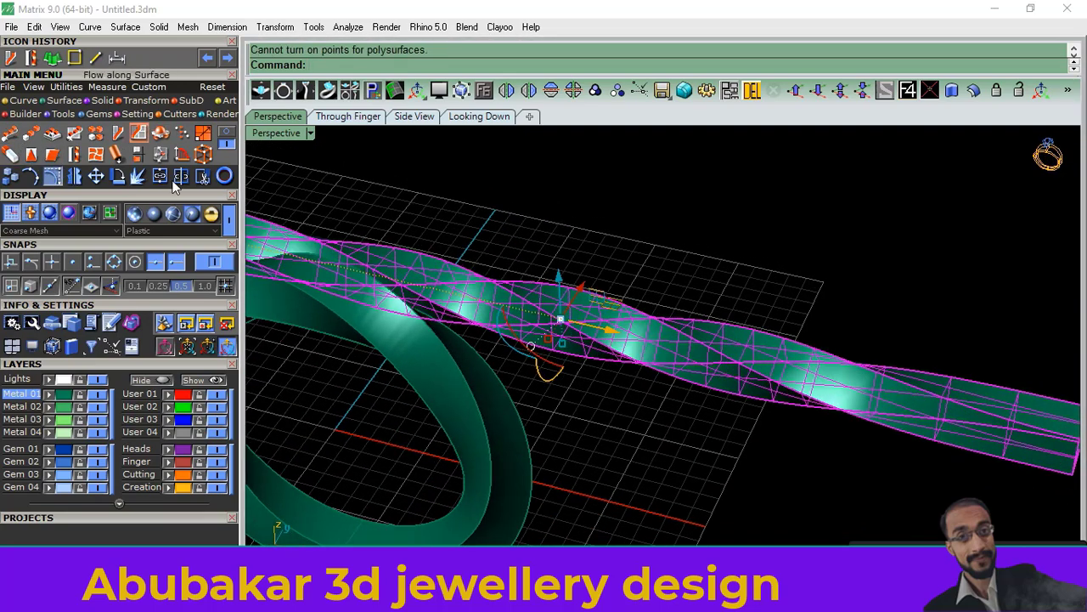
{"action": "left_click", "coordinate": [226, 139]}
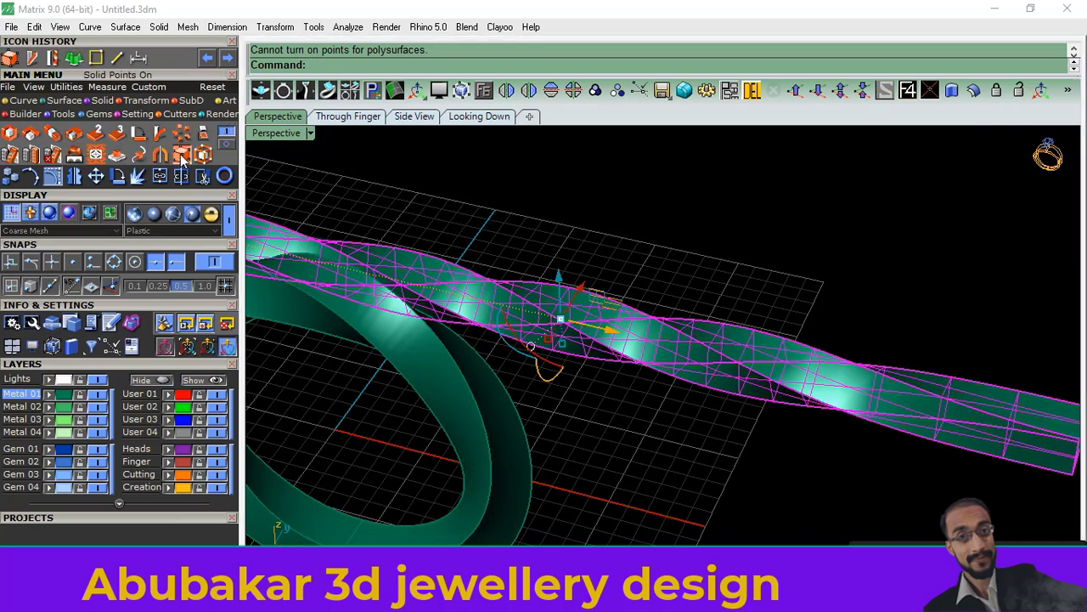
{"action": "scroll", "coordinate": [549, 308], "scroll_direction": "down", "scroll_amount": 5}
{"action": "right_click_drag", "start_coordinate": [549, 308], "coordinate": [581, 297]}
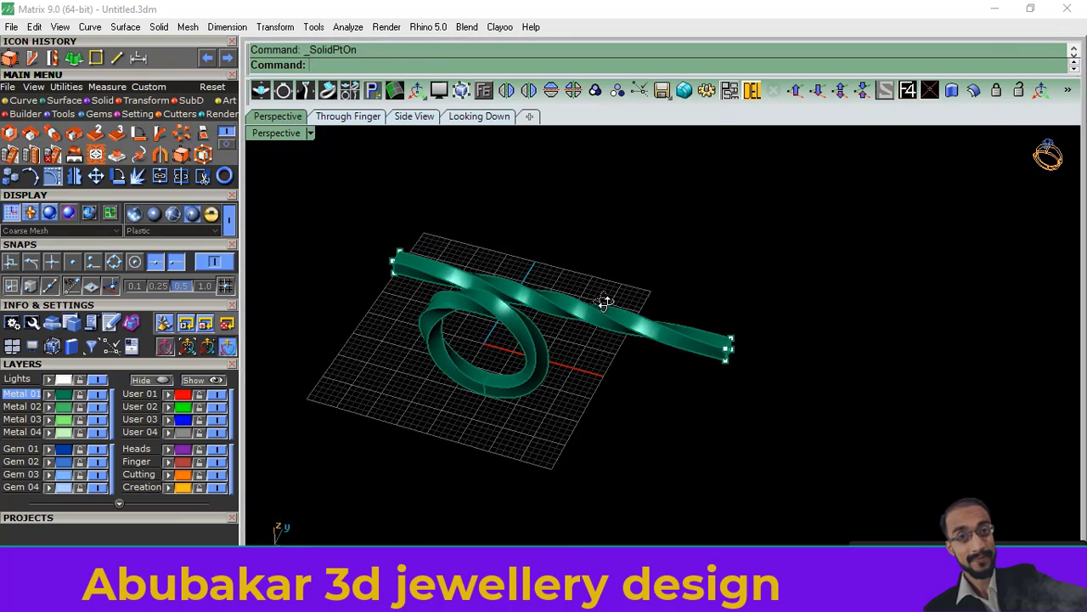
{"action": "scroll", "coordinate": [546, 295], "scroll_direction": "up", "scroll_amount": 5}
{"action": "left_click", "coordinate": [545, 297]}
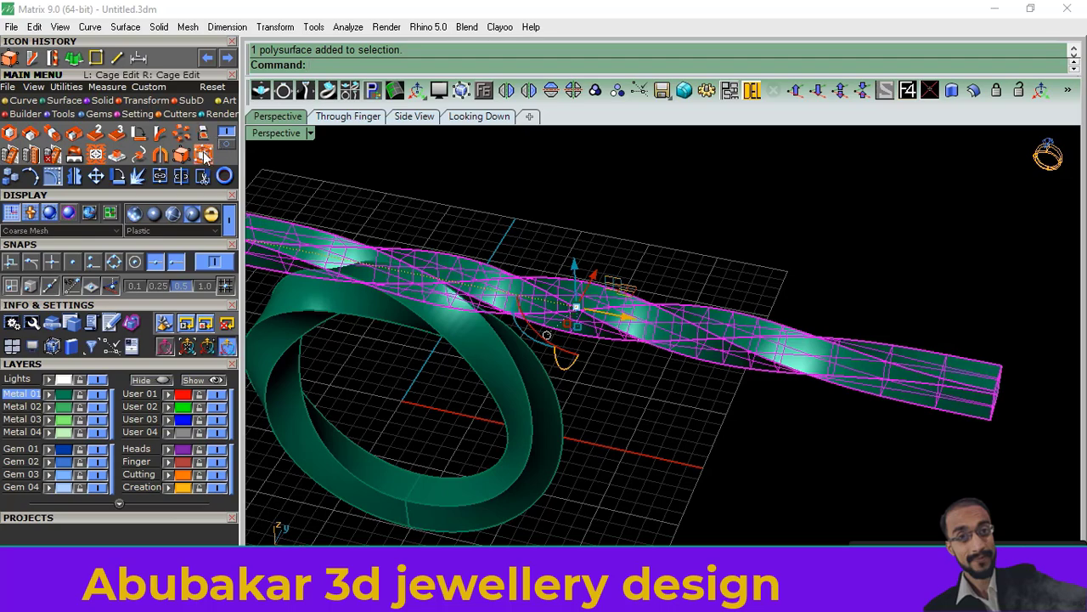
{"action": "left_click", "coordinate": [204, 155]}
{"action": "left_click", "coordinate": [369, 68]}
{"action": "left_click", "coordinate": [404, 68]}
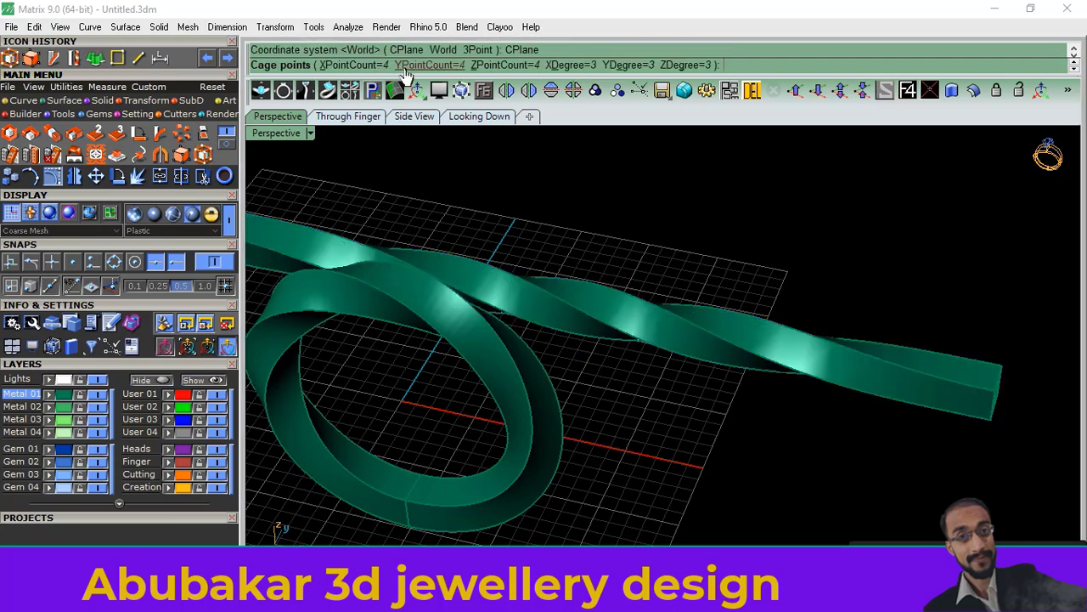
{"action": "key", "text": "Return"}
{"action": "right_click_drag", "start_coordinate": [507, 189], "coordinate": [459, 331]}
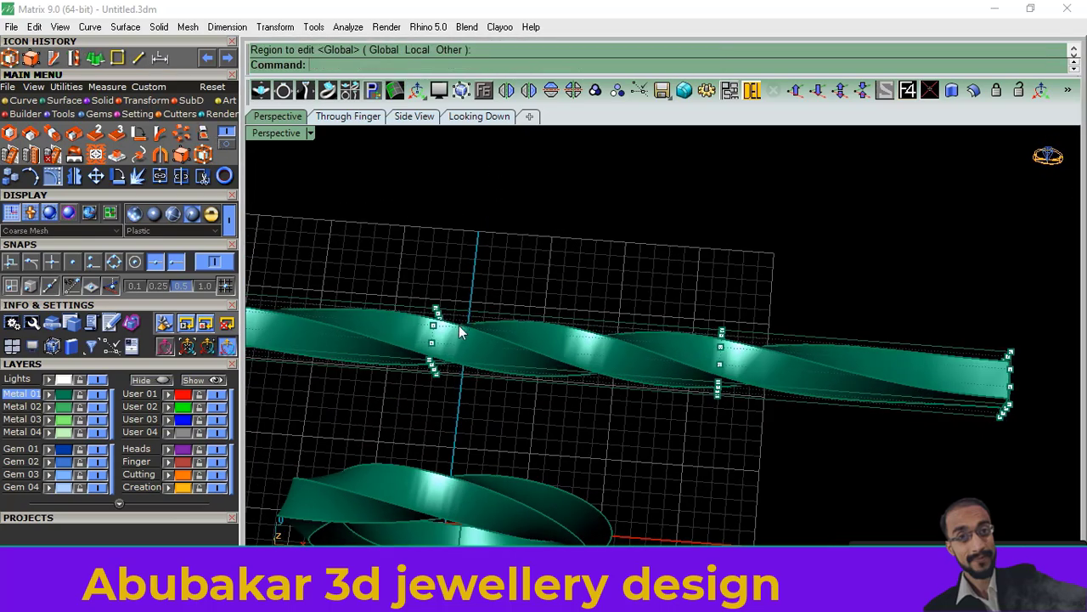
{"action": "left_click_drag", "start_coordinate": [408, 409], "coordinate": [411, 411]}
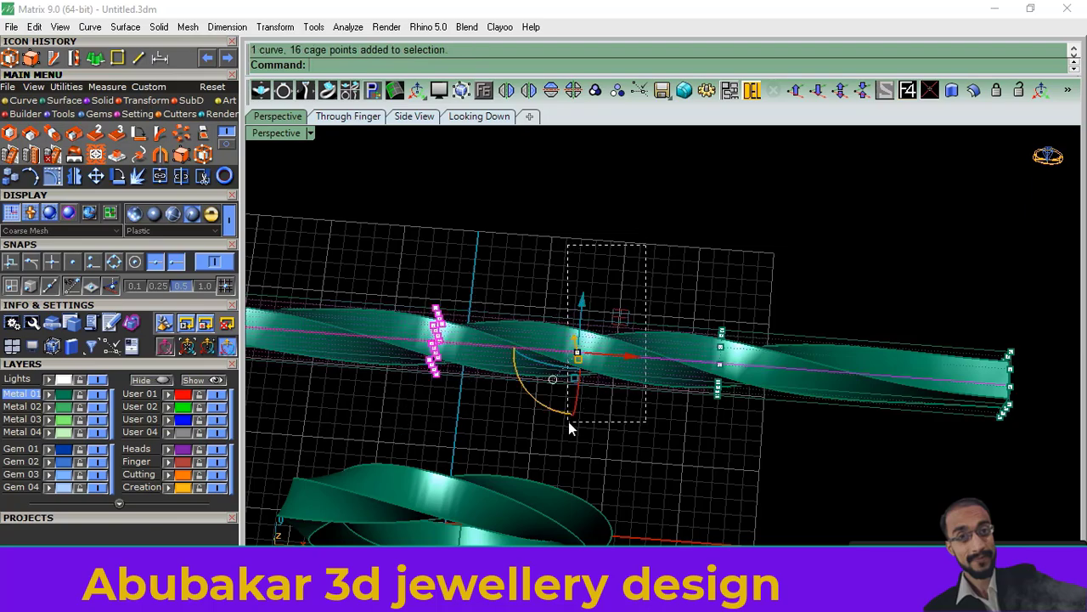
{"action": "left_click_drag", "start_coordinate": [568, 422], "coordinate": [568, 421]}
{"action": "right_click_drag", "start_coordinate": [568, 421], "coordinate": [522, 291]}
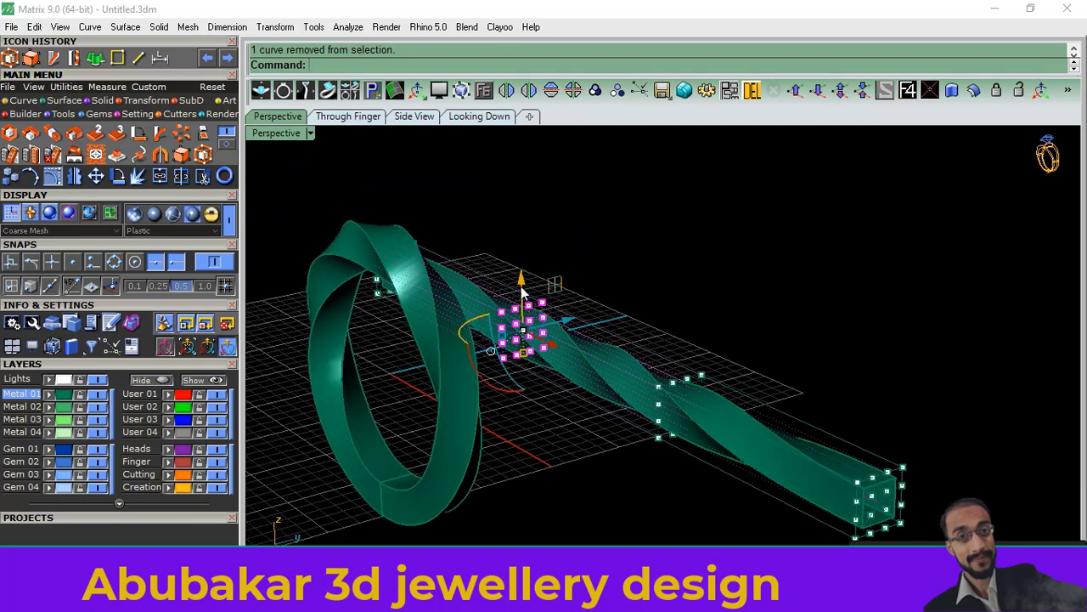
{"action": "left_click_drag", "start_coordinate": [522, 291], "coordinate": [515, 240]}
{"action": "mouse_move", "coordinate": [507, 291]}
{"action": "right_mouse_down"}
{"action": "mouse_move", "coordinate": [571, 253]}
{"action": "mouse_move", "coordinate": [388, 243]}
{"action": "right_mouse_up"}
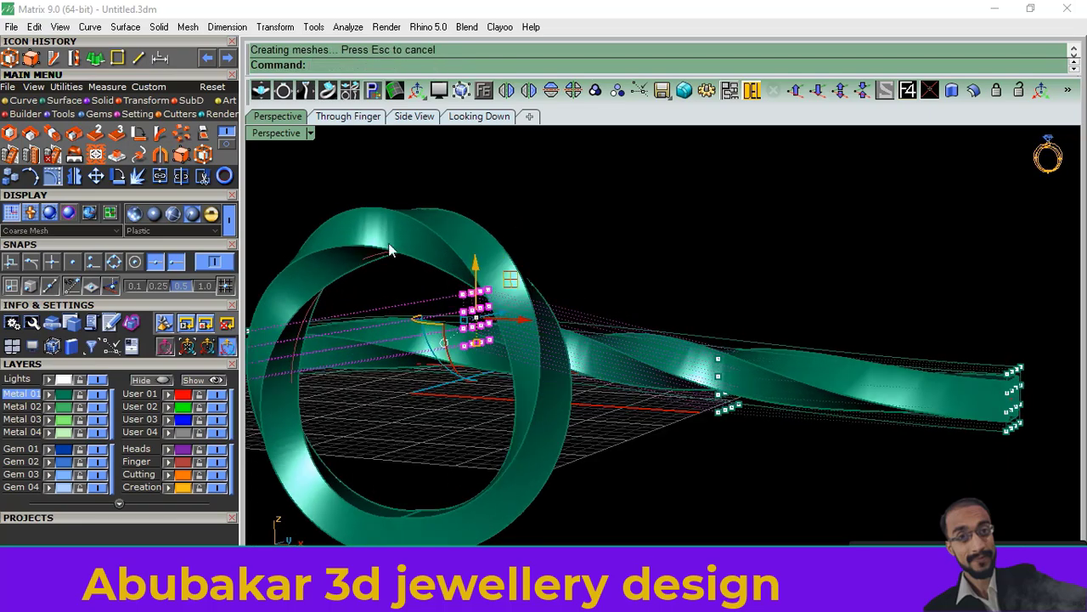
{"action": "right_click_drag", "start_coordinate": [581, 292], "coordinate": [527, 248]}
{"action": "left_click_drag", "start_coordinate": [524, 244], "coordinate": [522, 217]}
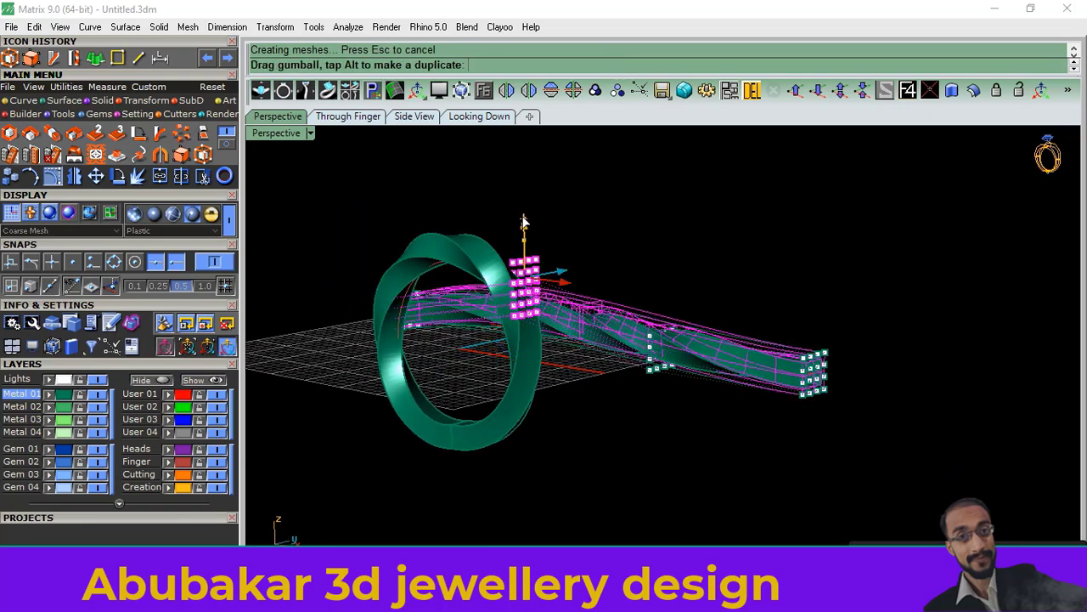
{"action": "right_click_drag", "start_coordinate": [559, 280], "coordinate": [571, 344]}
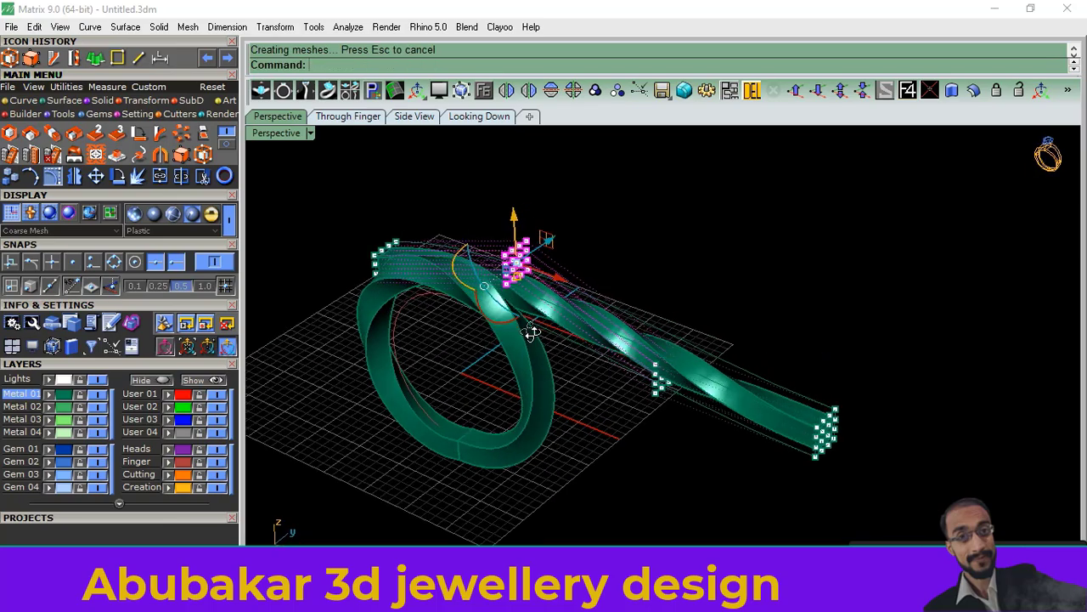
{"action": "left_click_drag", "start_coordinate": [552, 330], "coordinate": [598, 333]}
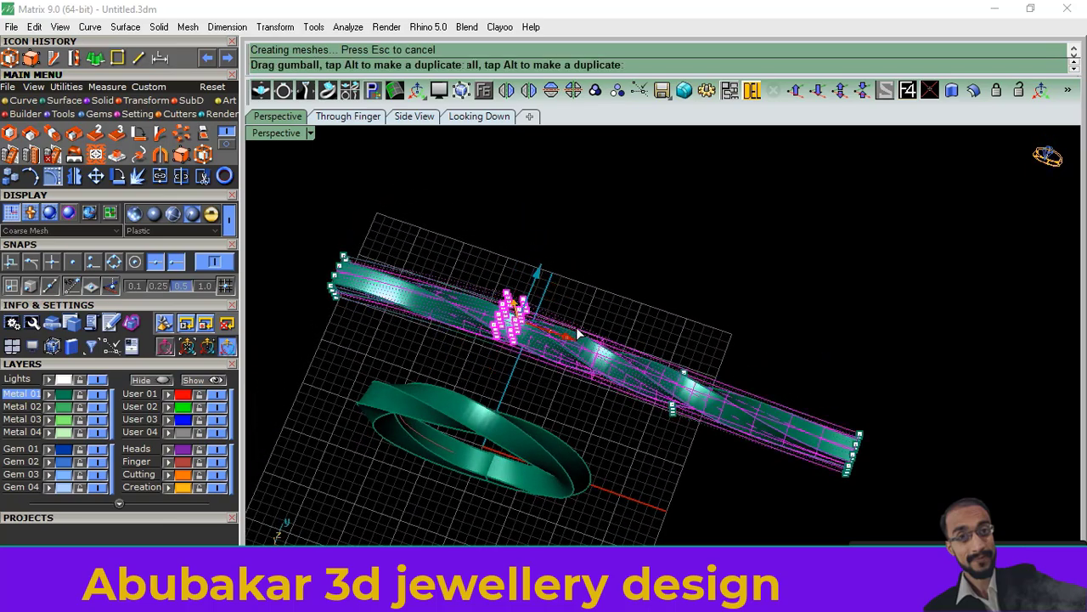
{"action": "mouse_move", "coordinate": [545, 429]}
{"action": "right_mouse_down"}
{"action": "mouse_move", "coordinate": [459, 290]}
{"action": "mouse_move", "coordinate": [576, 350]}
{"action": "right_mouse_up"}
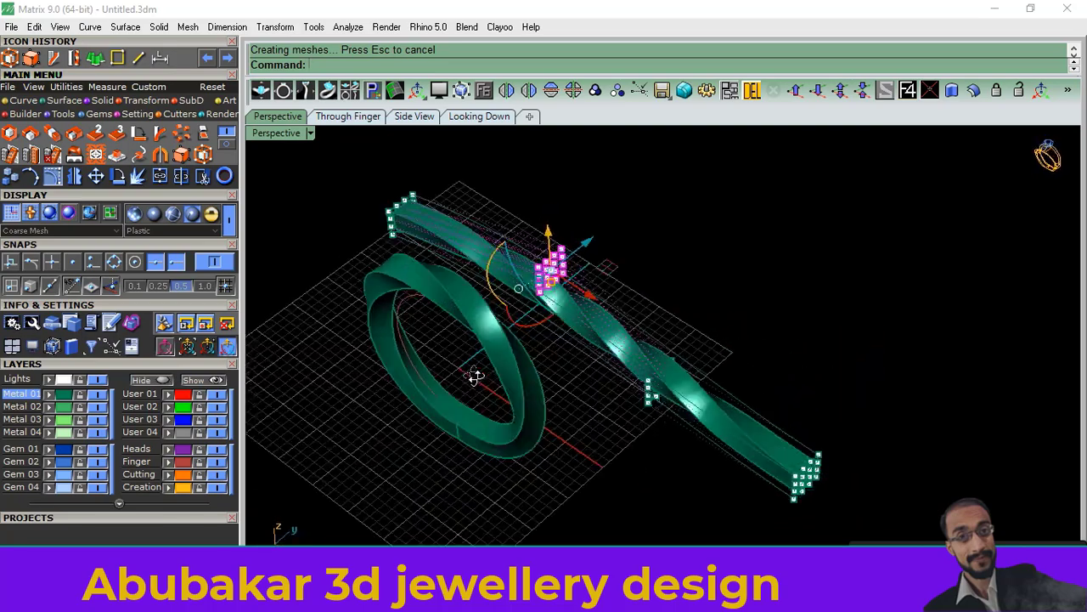
{"action": "key", "text": "ctrl+z"}
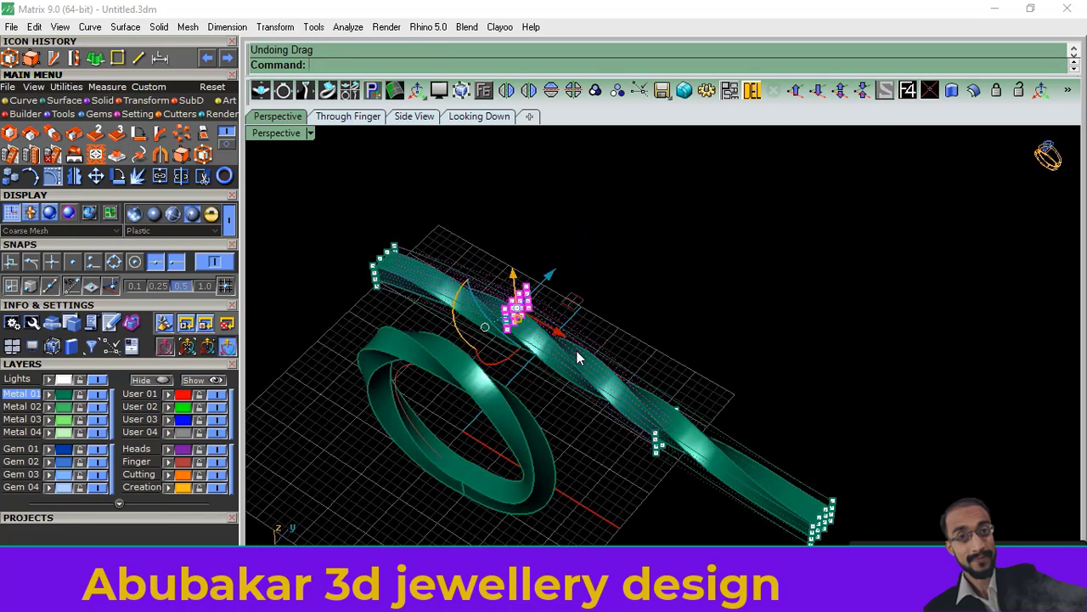
{"action": "key", "text": "ctrl+z"}
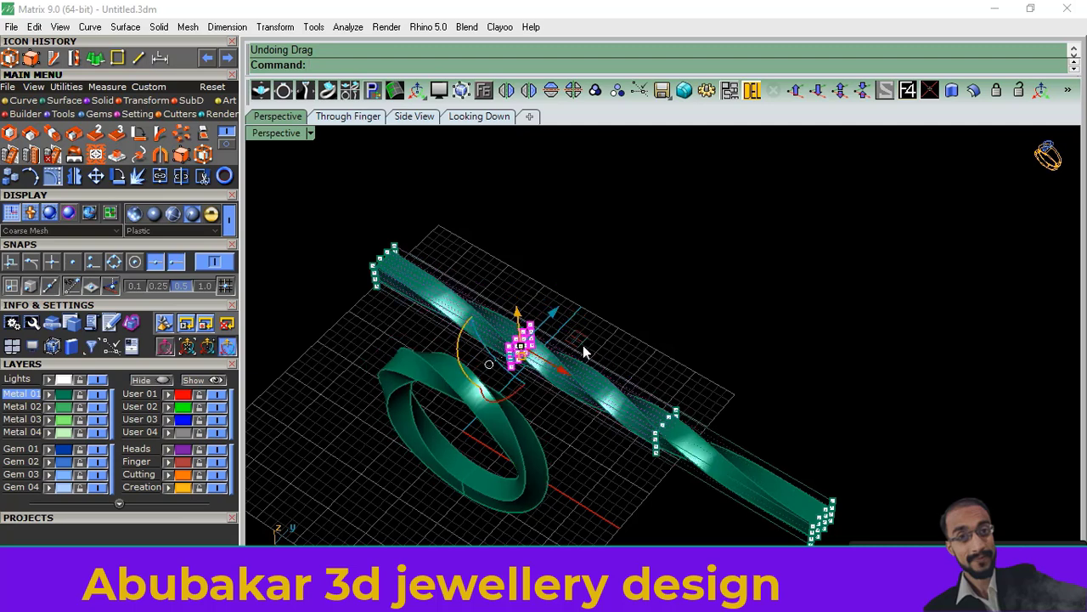
{"action": "key", "text": "ctrl+z"}
{"action": "right_click_drag", "start_coordinate": [607, 380], "coordinate": [594, 326]}
{"action": "scroll", "coordinate": [553, 359], "scroll_direction": "up", "scroll_amount": 3}
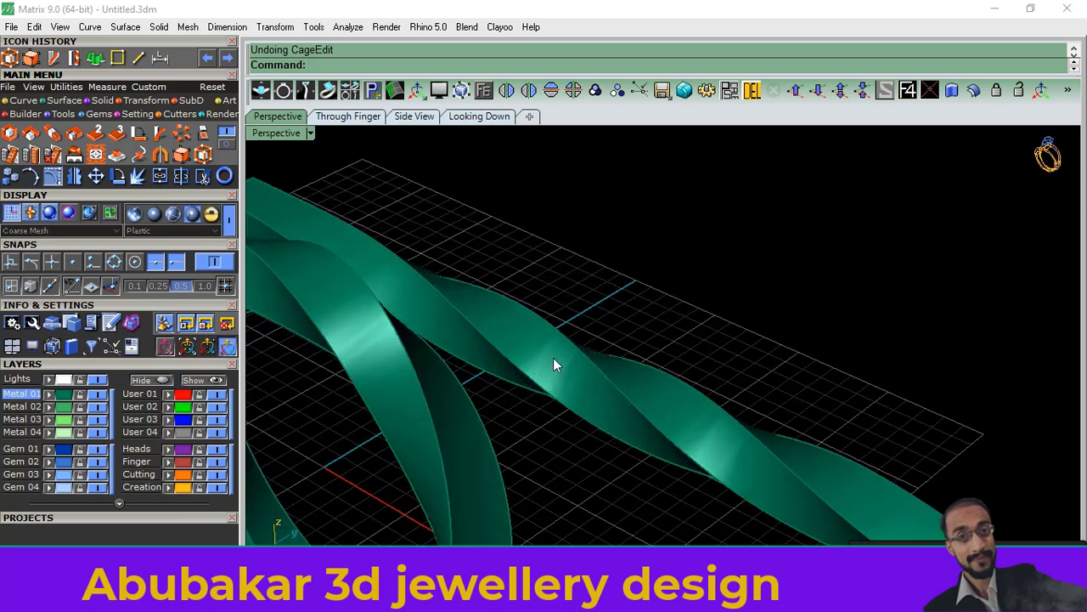
Step: Duplicate an edge running along the twisted bar as a curve
{"action": "left_click", "coordinate": [22, 101]}
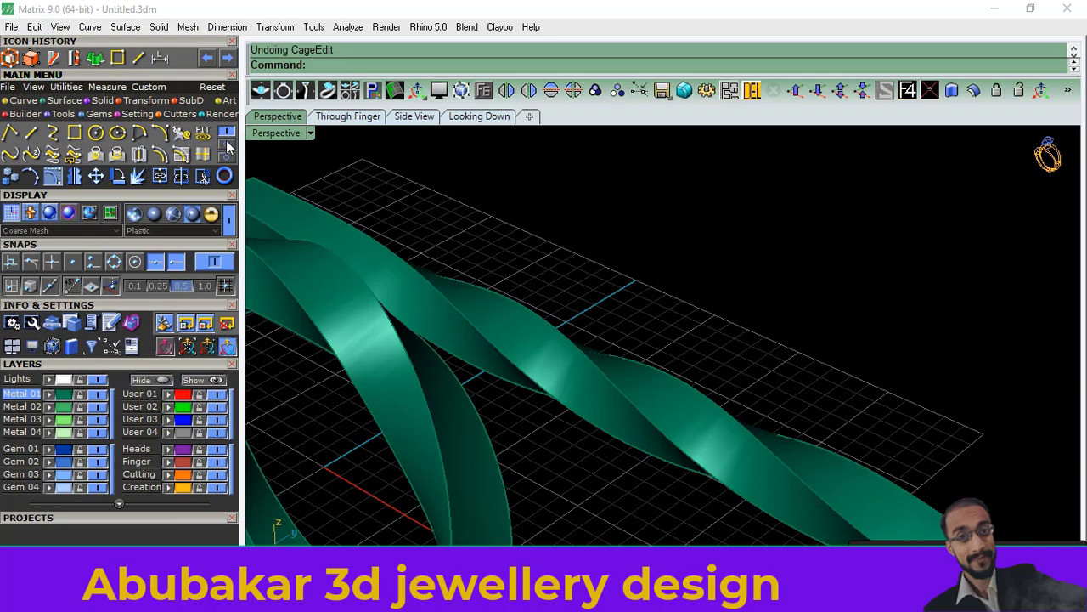
{"action": "left_click", "coordinate": [228, 149]}
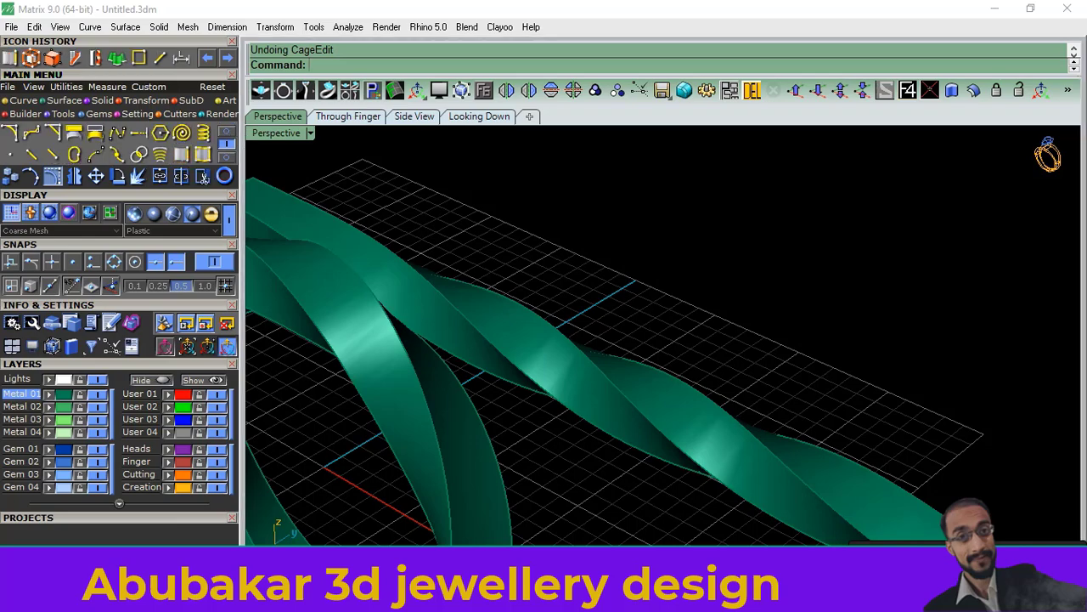
{"action": "left_click", "coordinate": [576, 346]}
{"action": "scroll", "coordinate": [512, 296], "scroll_direction": "down", "scroll_amount": 2}
{"action": "scroll", "coordinate": [544, 317], "scroll_direction": "down", "scroll_amount": 2}
{"action": "right_click_drag", "start_coordinate": [547, 317], "coordinate": [528, 295]}
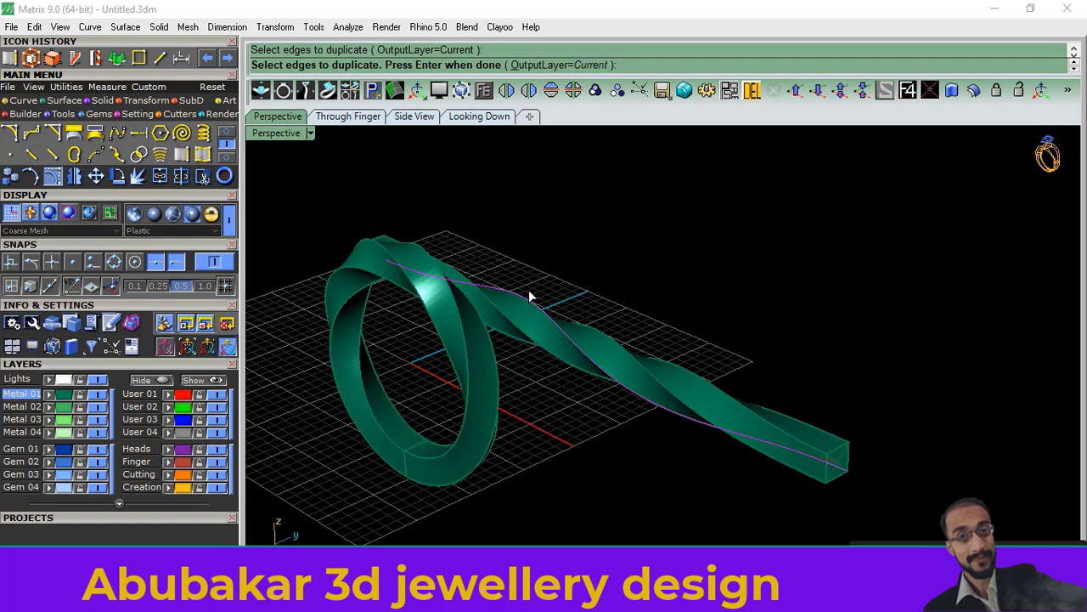
{"action": "mouse_move", "coordinate": [535, 343]}
{"action": "right_mouse_down"}
{"action": "mouse_move", "coordinate": [628, 355]}
{"action": "mouse_move", "coordinate": [605, 325]}
{"action": "right_mouse_up"}
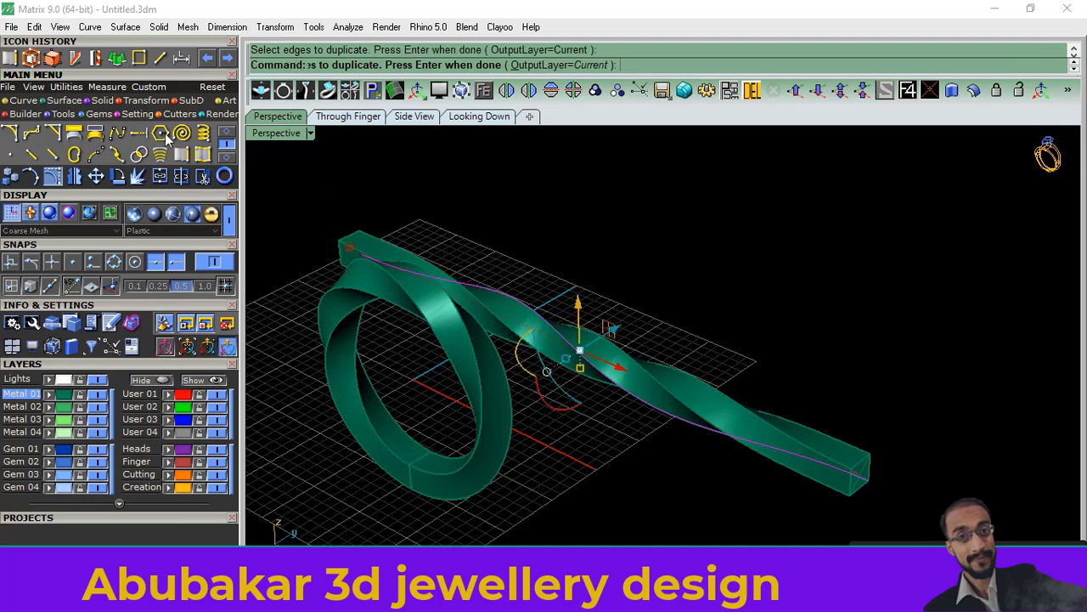
Step: Pipe the copied edge curve with the default radius, inspect it, then undo the pipe
{"action": "left_click", "coordinate": [101, 100]}
{"action": "left_click", "coordinate": [10, 154]}
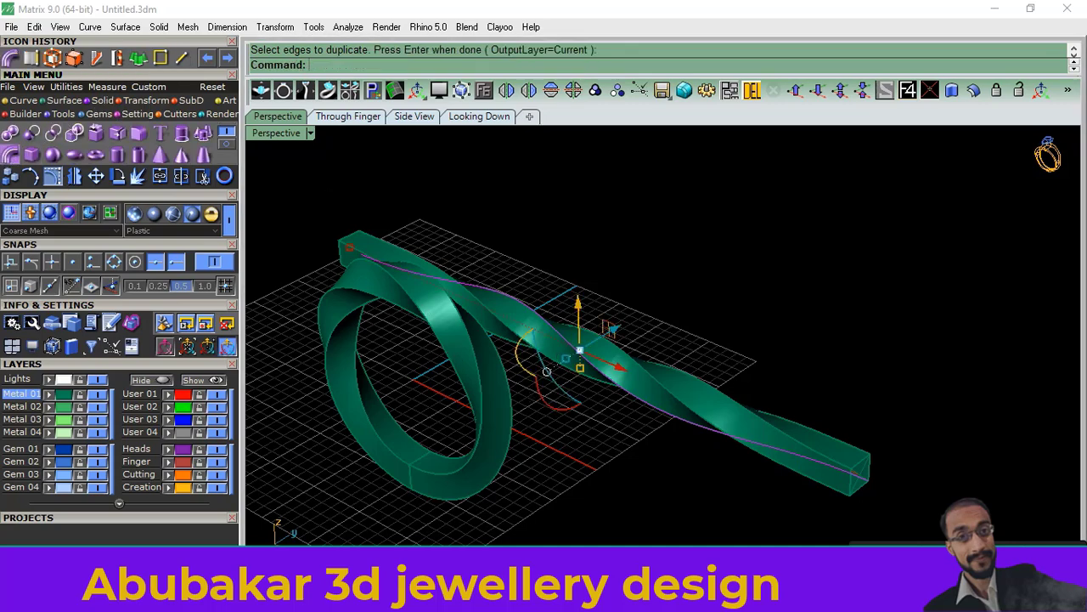
{"action": "key", "text": "Return"}
{"action": "key", "text": "Return"}
{"action": "key", "text": "Return"}
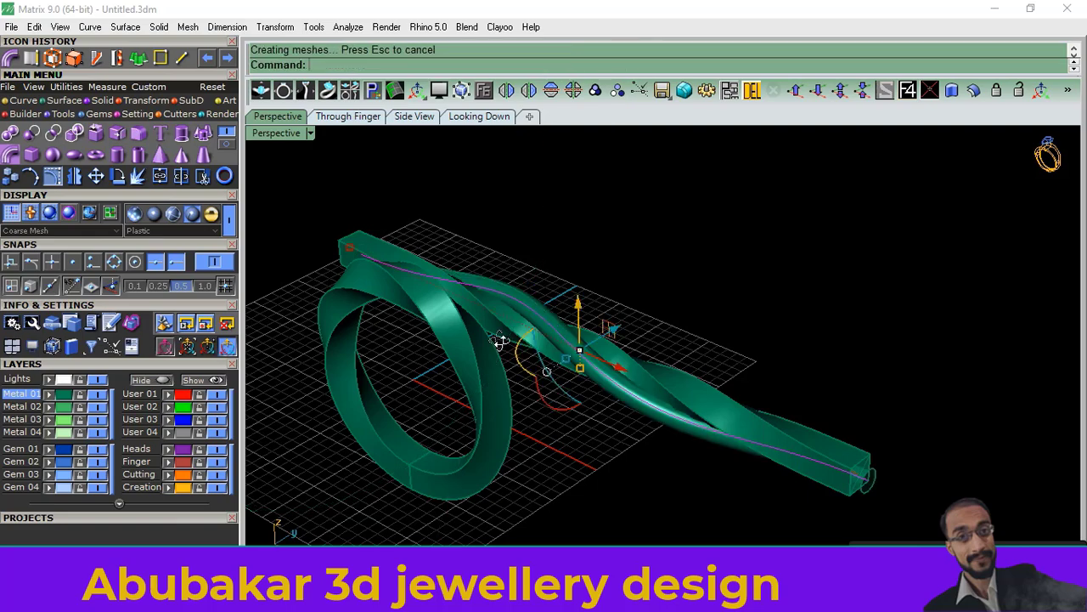
{"action": "mouse_move", "coordinate": [500, 342]}
{"action": "right_mouse_down"}
{"action": "mouse_move", "coordinate": [563, 413]}
{"action": "mouse_move", "coordinate": [583, 340]}
{"action": "mouse_move", "coordinate": [530, 320]}
{"action": "mouse_move", "coordinate": [512, 362]}
{"action": "right_mouse_up"}
{"action": "key", "text": "ctrl+z"}
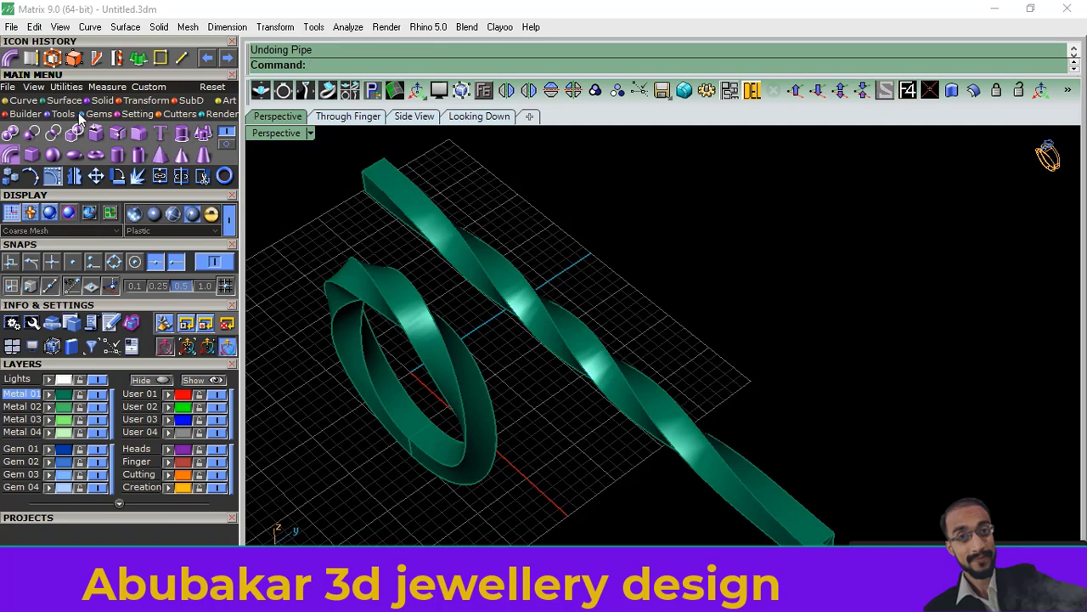
Step: Duplicate the twisted ring's edges as curves with DupEdge
{"action": "left_click", "coordinate": [38, 56]}
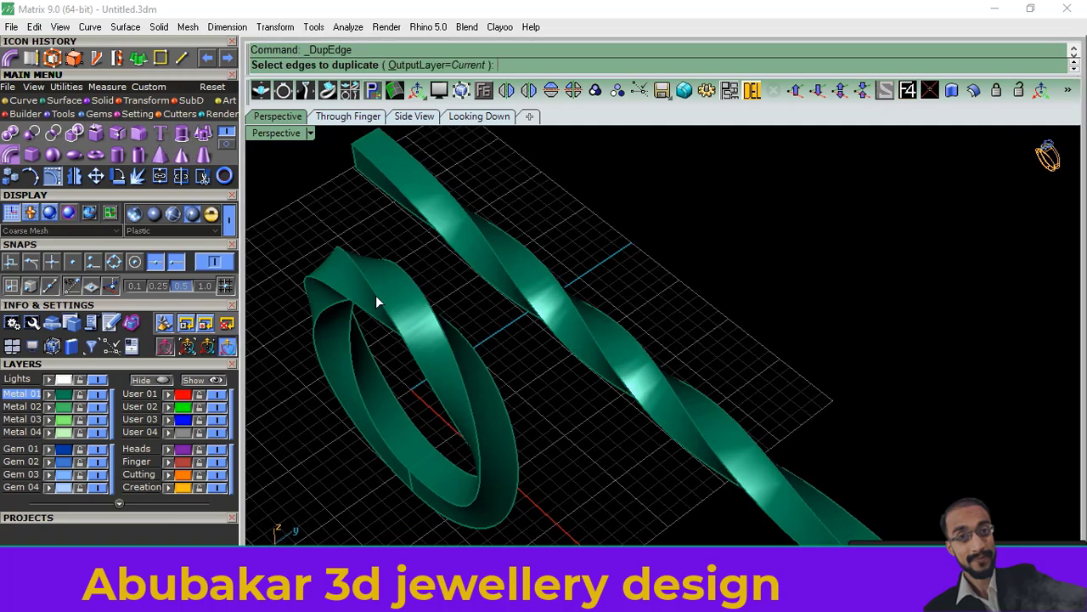
{"action": "left_click", "coordinate": [489, 373]}
{"action": "scroll", "coordinate": [359, 302], "scroll_direction": "down", "scroll_amount": 3}
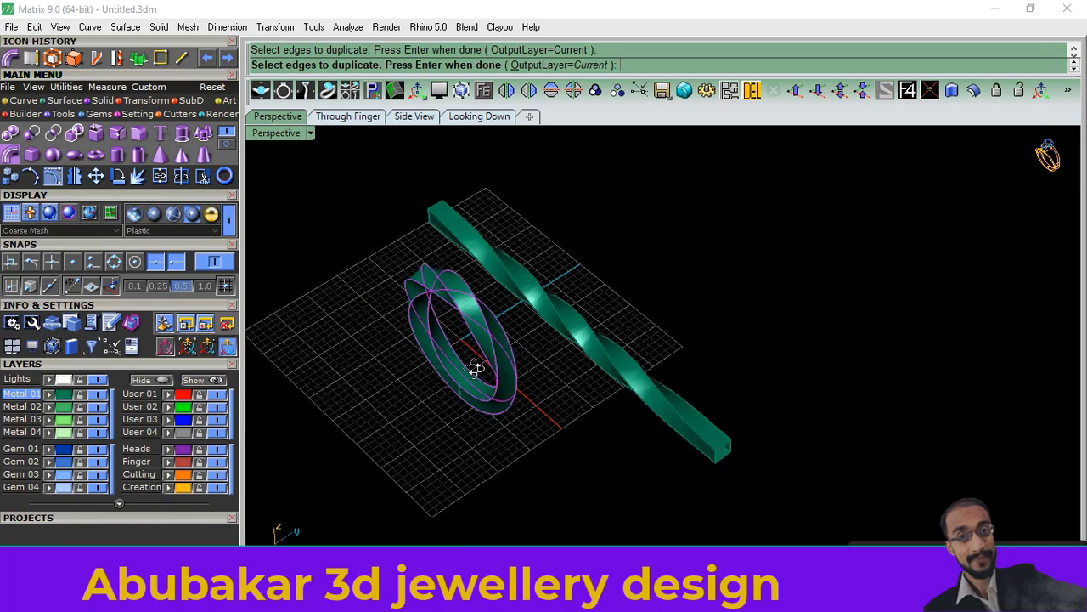
{"action": "right_click_drag", "start_coordinate": [485, 396], "coordinate": [521, 306]}
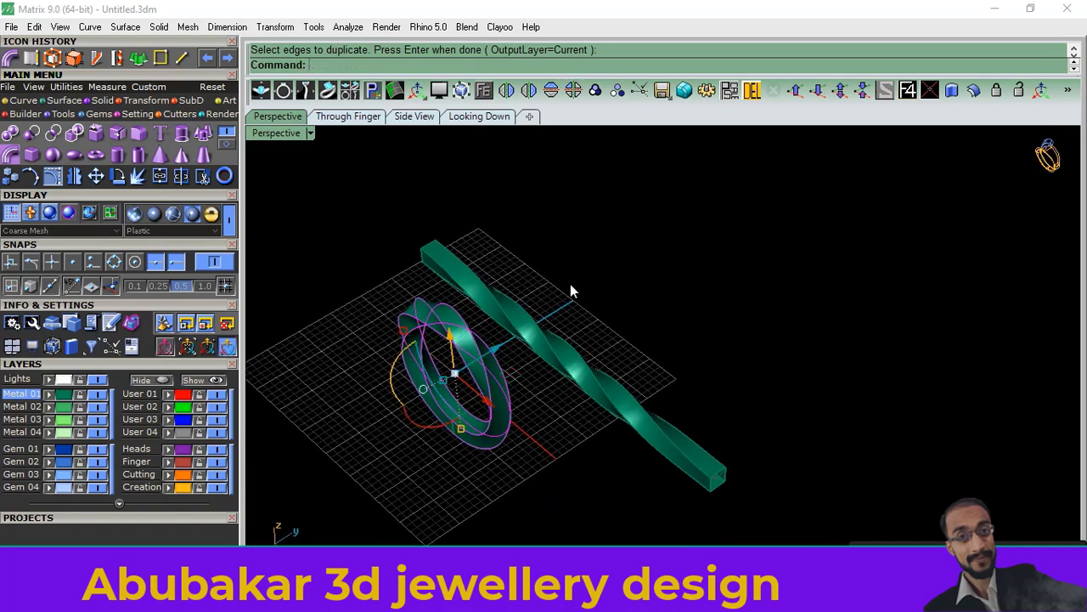
Step: Pipe the edge curves at 2.000 diameter to form the edge wires
{"action": "left_click", "coordinate": [11, 59]}
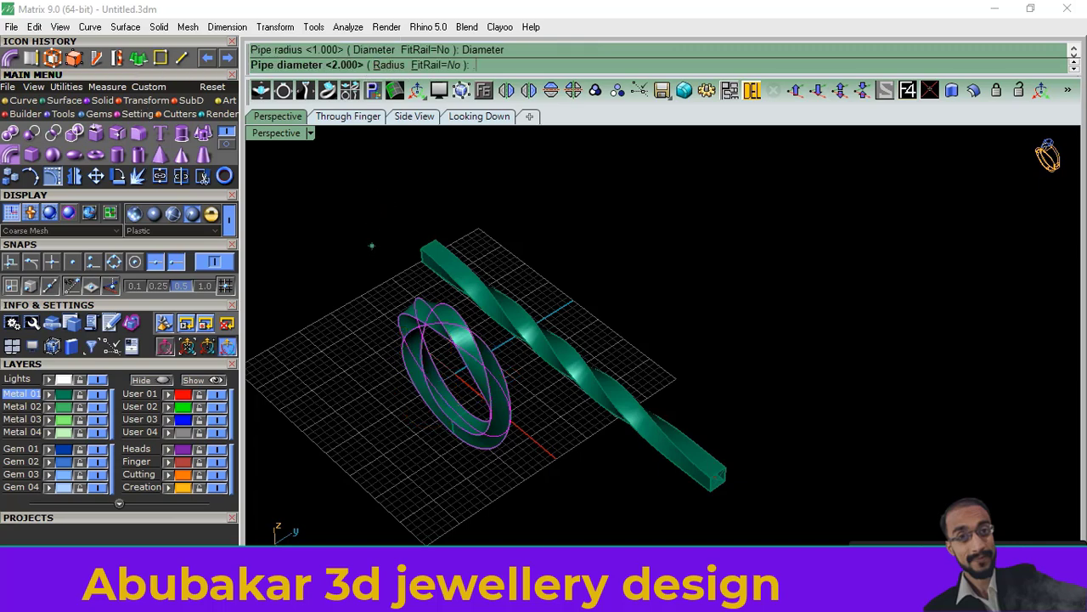
{"action": "type", "text": ".7"}
{"action": "key", "text": "Return"}
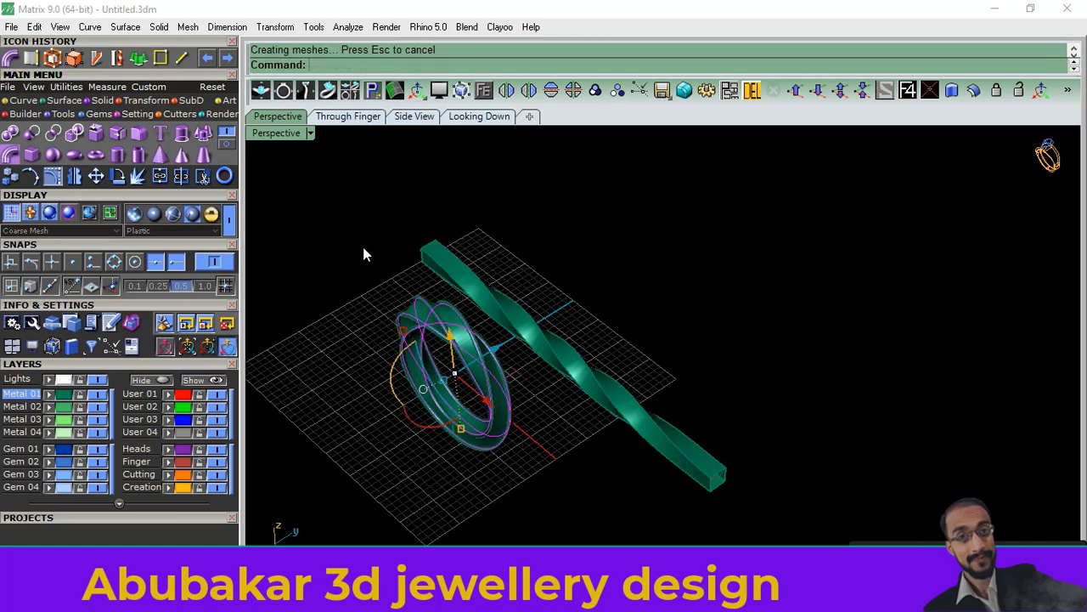
{"action": "scroll", "coordinate": [439, 393], "scroll_direction": "up", "scroll_amount": 3}
{"action": "mouse_move", "coordinate": [439, 392]}
{"action": "right_mouse_down"}
{"action": "mouse_move", "coordinate": [482, 422]}
{"action": "mouse_move", "coordinate": [503, 402]}
{"action": "right_mouse_up"}
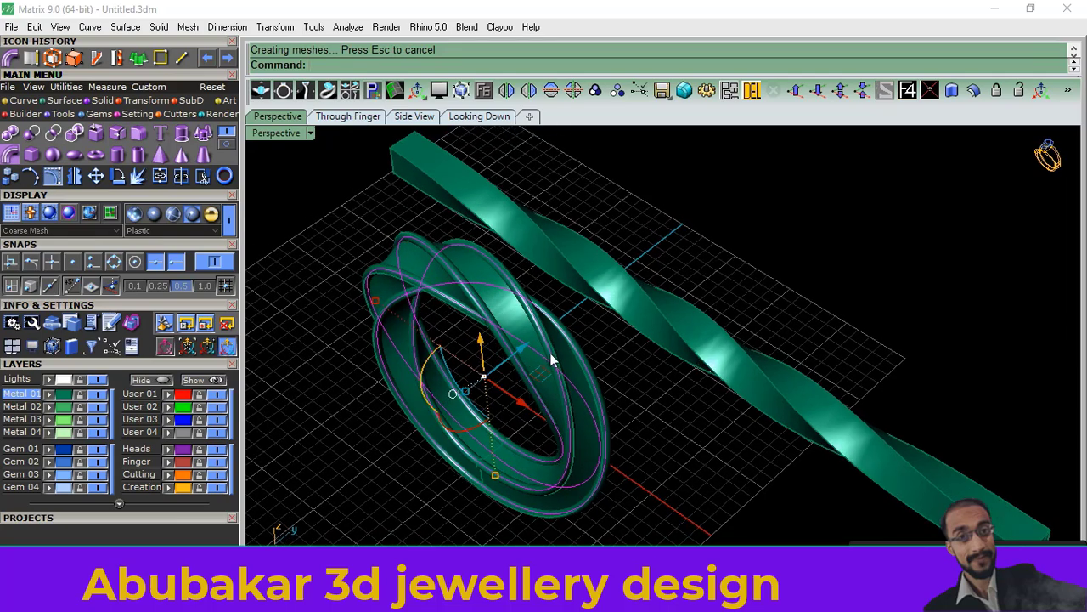
Step: Delete the leftover duplicated edge curves
{"action": "left_click", "coordinate": [752, 90]}
{"action": "scroll", "coordinate": [480, 304], "scroll_direction": "down", "scroll_amount": 3}
{"action": "scroll", "coordinate": [492, 328], "scroll_direction": "up", "scroll_amount": 2}
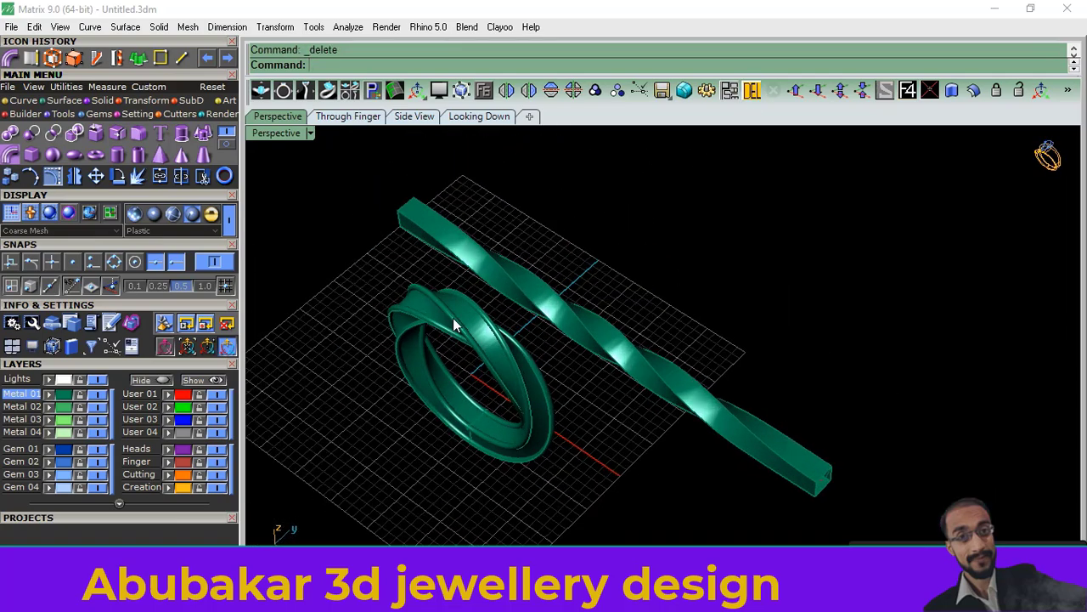
{"action": "scroll", "coordinate": [453, 318], "scroll_direction": "up", "scroll_amount": 3}
Step: Put both edge pipes on the green User 02 layer, then select the band
{"action": "left_click", "coordinate": [462, 333]}
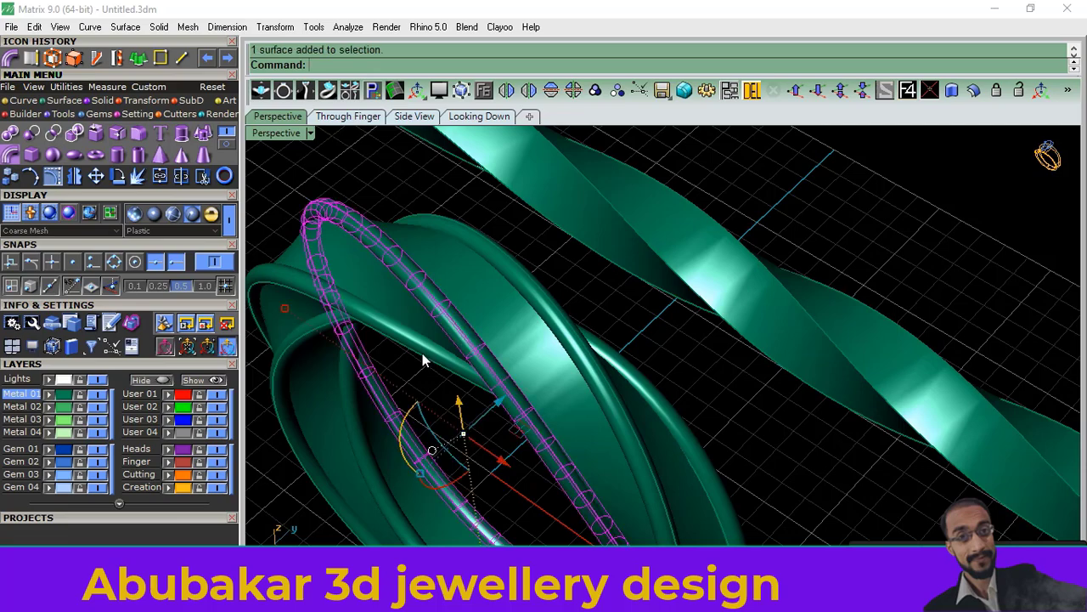
{"action": "left_click", "coordinate": [357, 391], "text": "shift"}
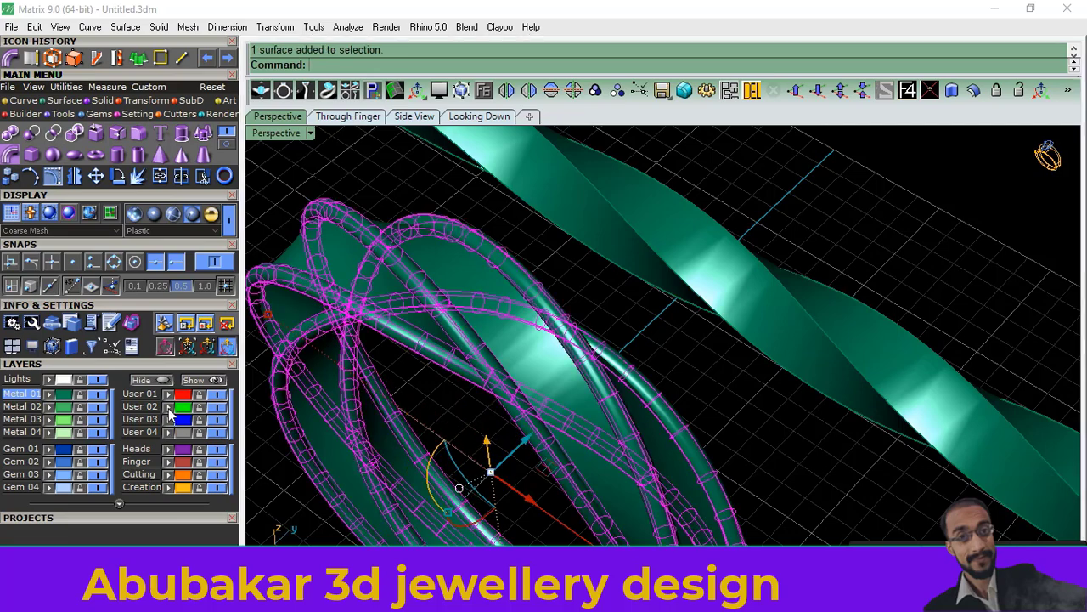
{"action": "scroll", "coordinate": [578, 365], "scroll_direction": "down", "scroll_amount": 3}
{"action": "mouse_move", "coordinate": [577, 366]}
{"action": "right_mouse_down"}
{"action": "mouse_move", "coordinate": [600, 356]}
{"action": "mouse_move", "coordinate": [558, 342]}
{"action": "mouse_move", "coordinate": [517, 350]}
{"action": "right_mouse_up"}
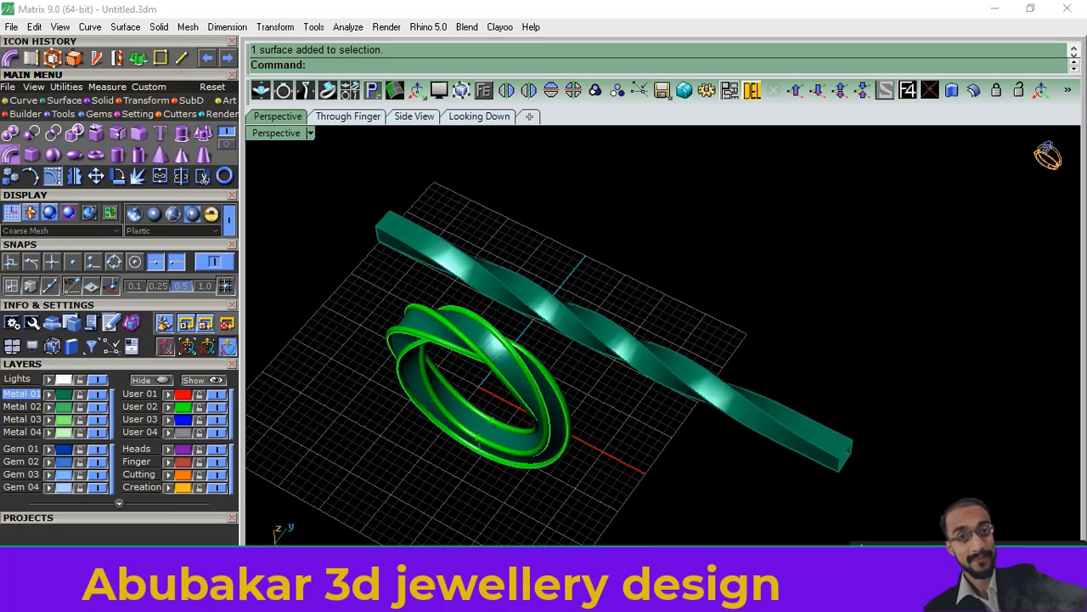
{"action": "right_click_drag", "start_coordinate": [596, 411], "coordinate": [534, 399]}
{"action": "scroll", "coordinate": [534, 399], "scroll_direction": "up", "scroll_amount": 2}
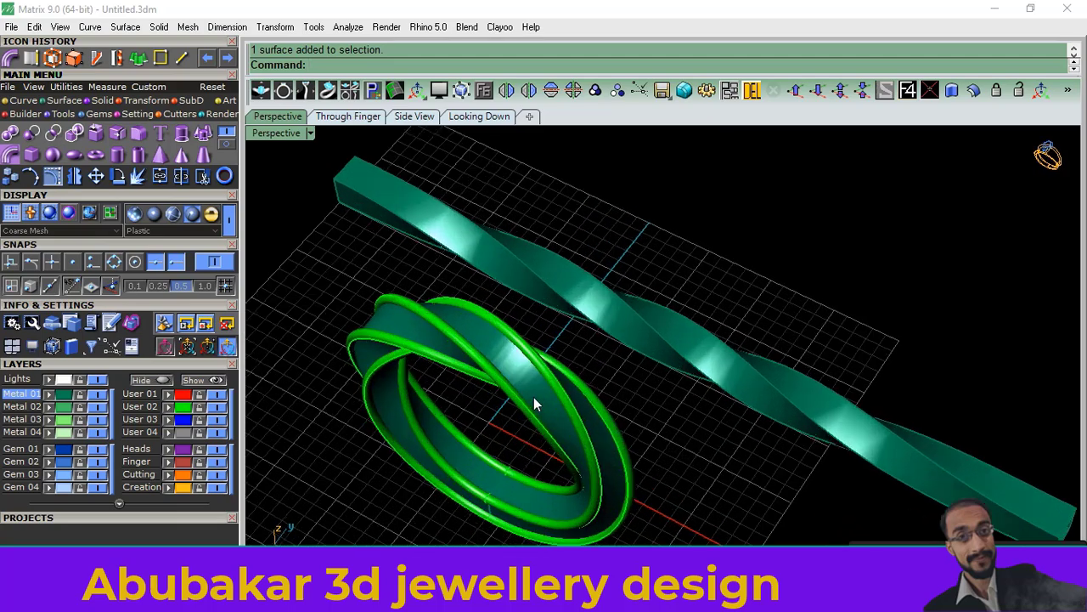
{"action": "scroll", "coordinate": [548, 401], "scroll_direction": "up", "scroll_amount": 2}
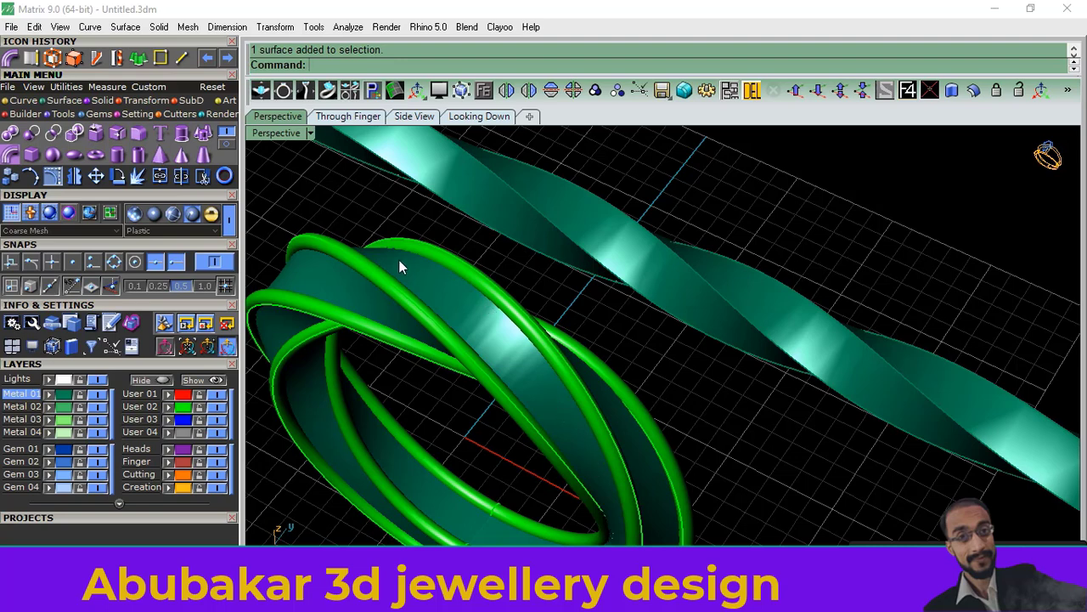
{"action": "left_click", "coordinate": [498, 357]}
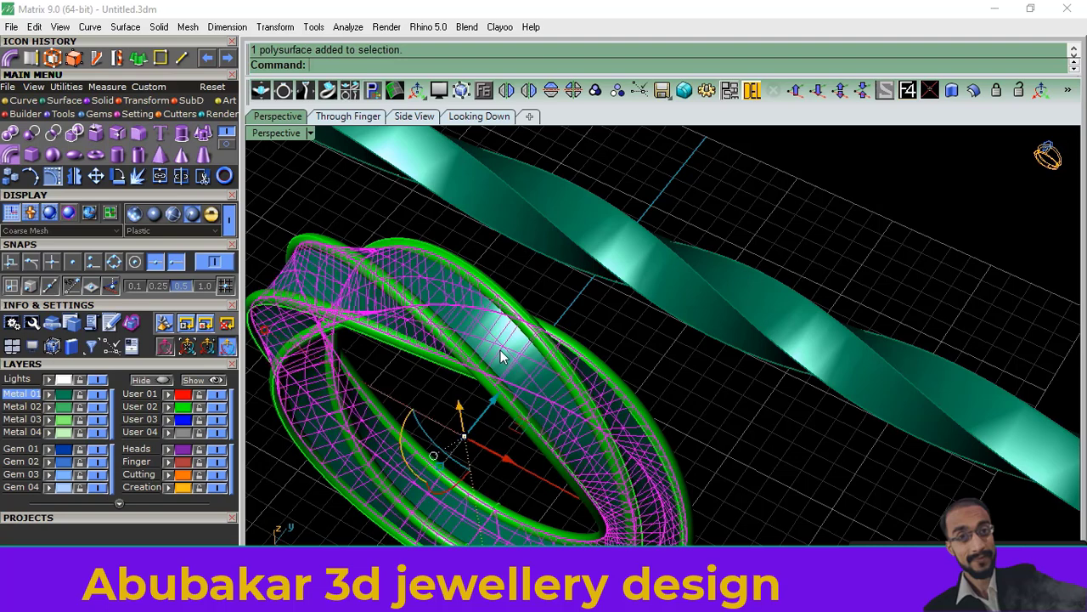
Step: Start Gem on Surface from the General menu and raise the gem scale to 1.7
{"action": "left_click", "coordinate": [484, 91]}
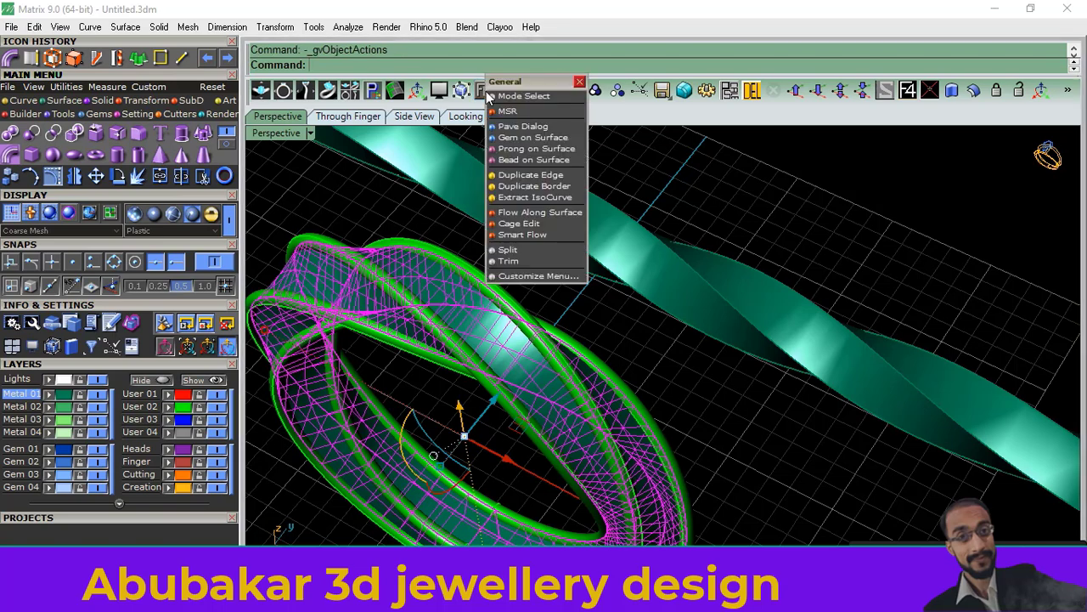
{"action": "left_click", "coordinate": [518, 138]}
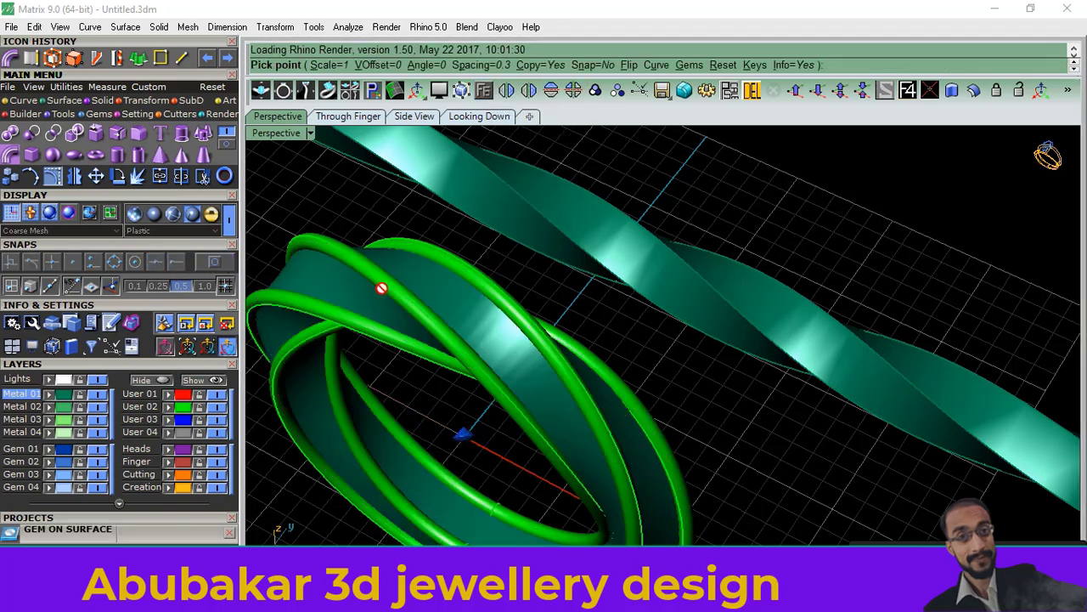
{"action": "mouse_move", "coordinate": [381, 288]}
{"action": "right_mouse_down"}
{"action": "mouse_move", "coordinate": [498, 304]}
{"action": "mouse_move", "coordinate": [485, 335]}
{"action": "mouse_move", "coordinate": [527, 316]}
{"action": "right_mouse_up"}
{"action": "key", "text": "Up"}
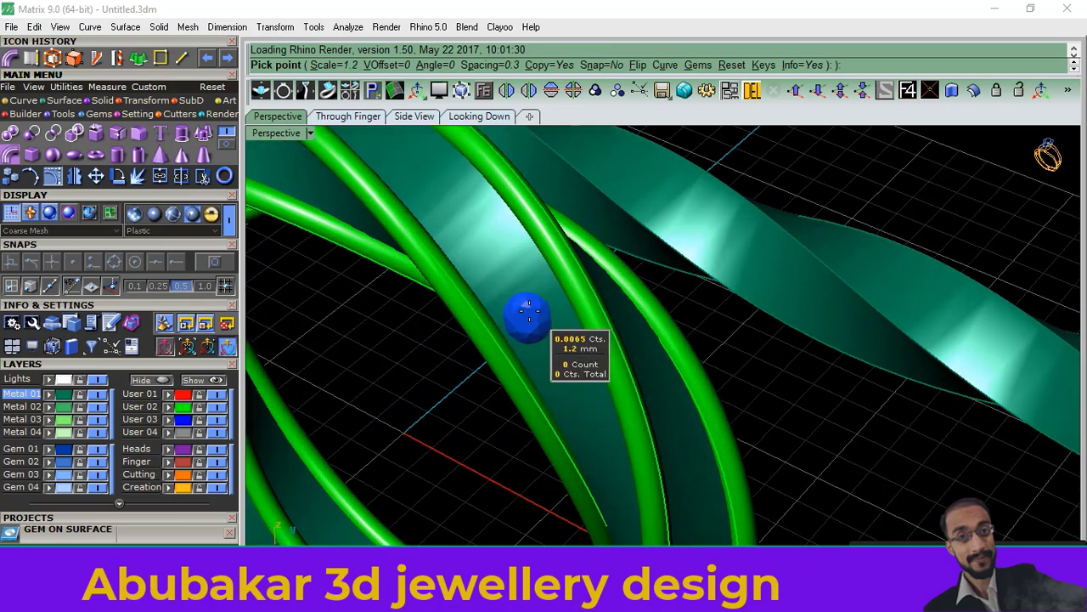
{"action": "scroll", "coordinate": [526, 321], "scroll_direction": "up", "scroll_amount": 2}
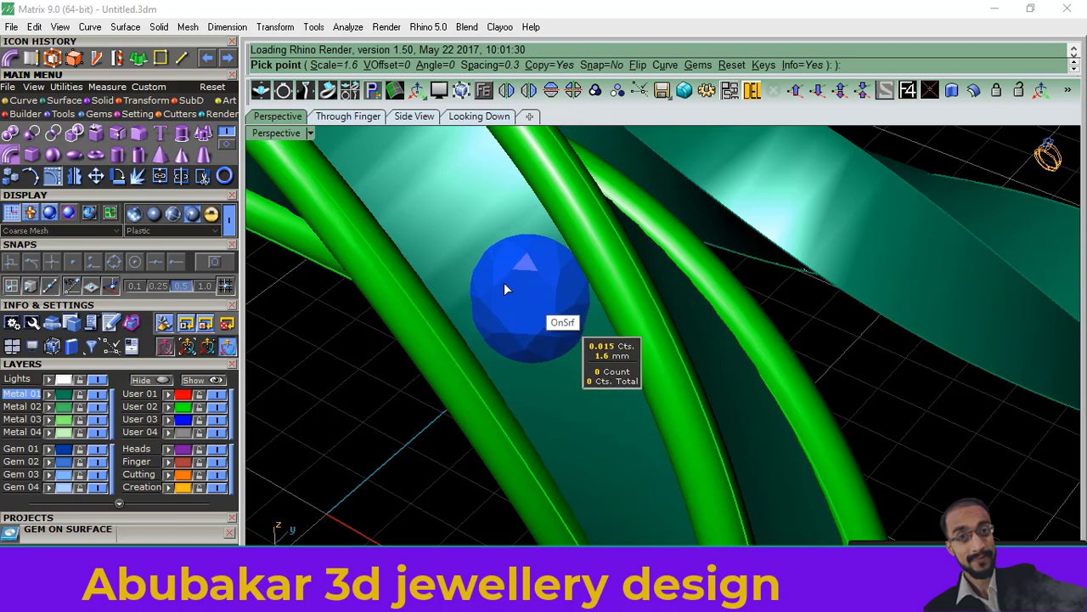
{"action": "key", "text": "Up"}
{"action": "key", "text": "Up"}
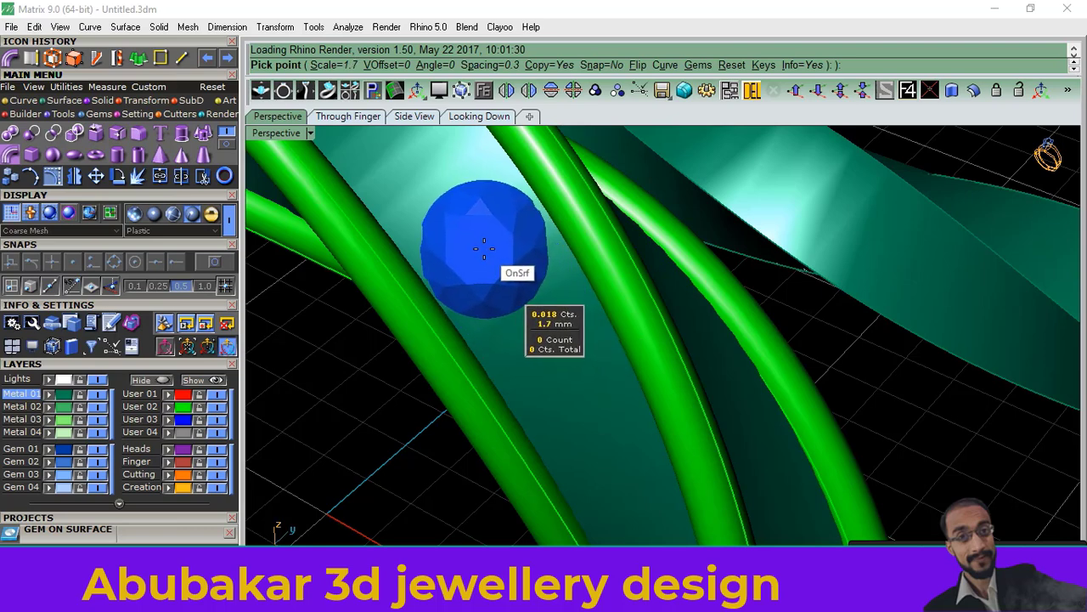
Step: Place three 1.7 mm round gems in a row along the band and finish
{"action": "left_click", "coordinate": [486, 249]}
{"action": "right_click_drag", "start_coordinate": [563, 303], "coordinate": [550, 297]}
{"action": "scroll", "coordinate": [500, 224], "scroll_direction": "up", "scroll_amount": 3}
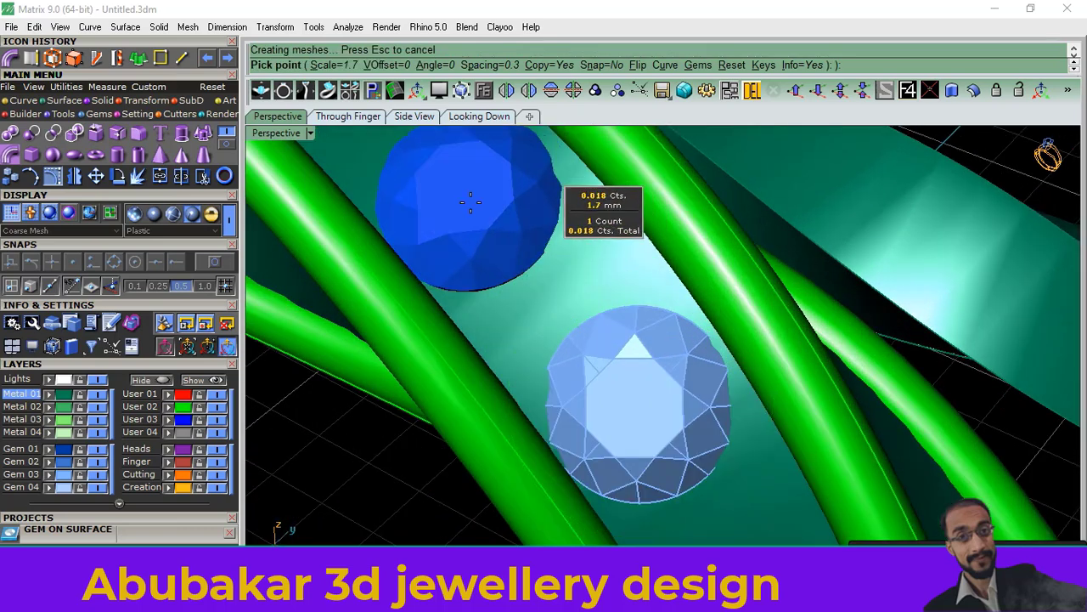
{"action": "left_click", "coordinate": [512, 228]}
{"action": "scroll", "coordinate": [535, 247], "scroll_direction": "down", "scroll_amount": 3}
{"action": "right_click_drag", "start_coordinate": [569, 268], "coordinate": [606, 383]}
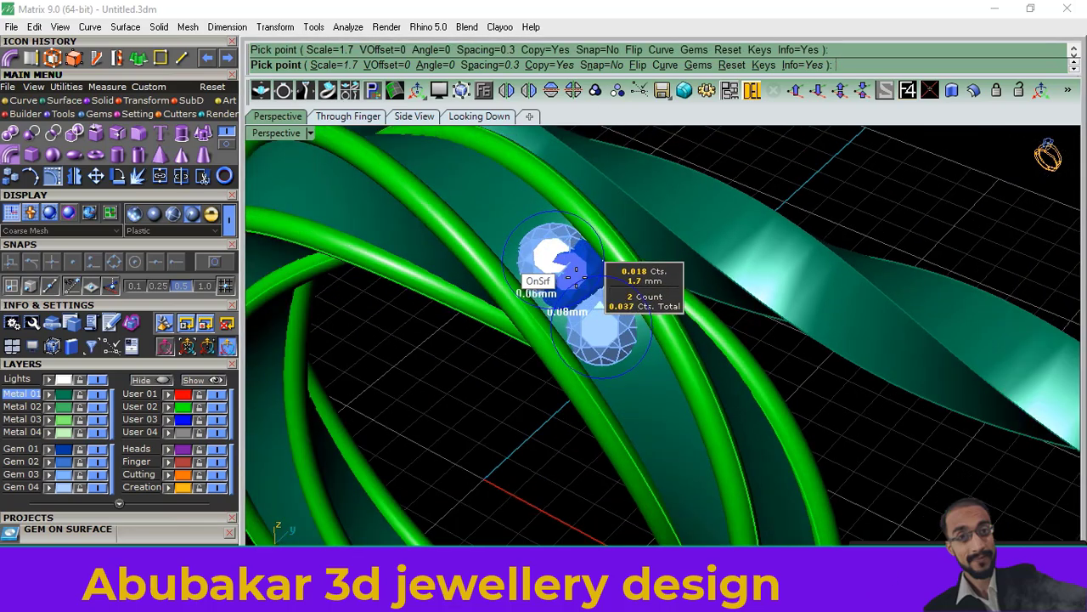
{"action": "scroll", "coordinate": [606, 382], "scroll_direction": "up", "scroll_amount": 1}
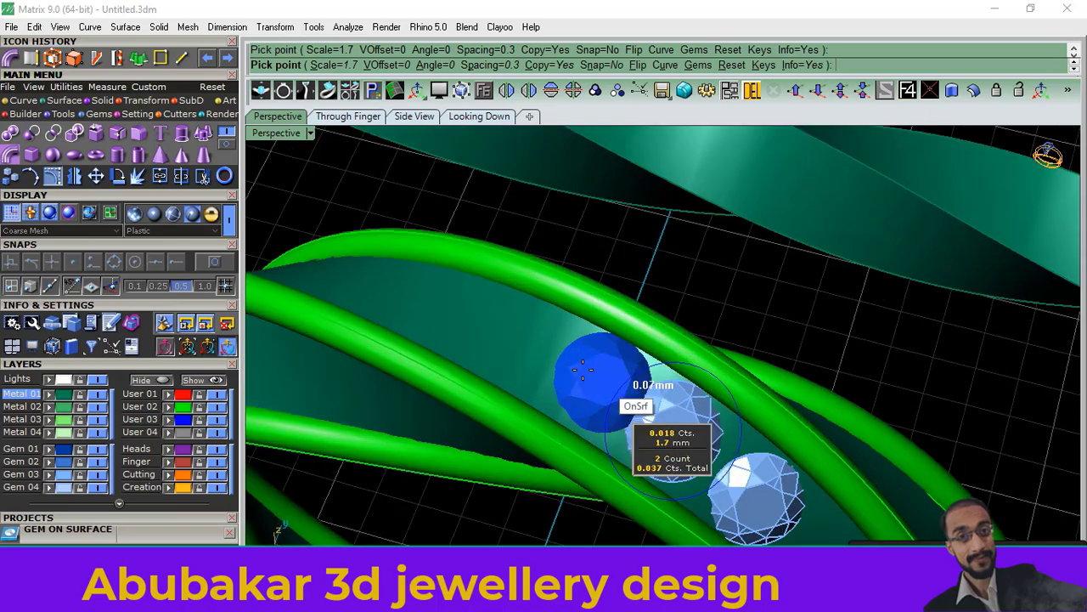
{"action": "scroll", "coordinate": [586, 374], "scroll_direction": "up", "scroll_amount": 2}
{"action": "left_click", "coordinate": [566, 367]}
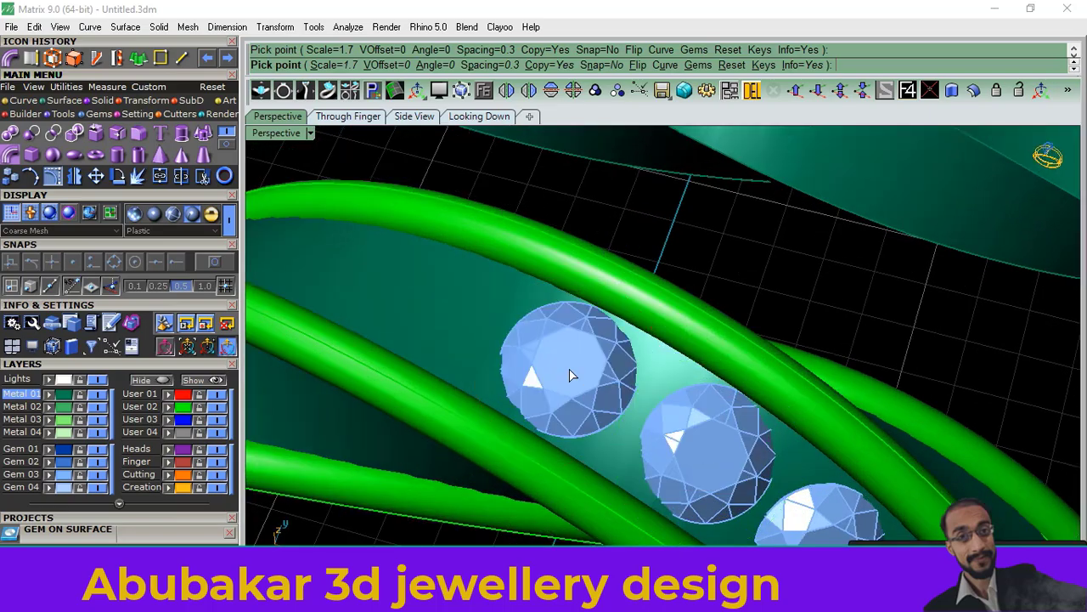
{"action": "key", "text": "Return"}
{"action": "scroll", "coordinate": [569, 374], "scroll_direction": "down", "scroll_amount": 3}
{"action": "mouse_move", "coordinate": [569, 374]}
{"action": "right_mouse_down"}
{"action": "mouse_move", "coordinate": [663, 334]}
{"action": "mouse_move", "coordinate": [651, 325]}
{"action": "right_mouse_up"}
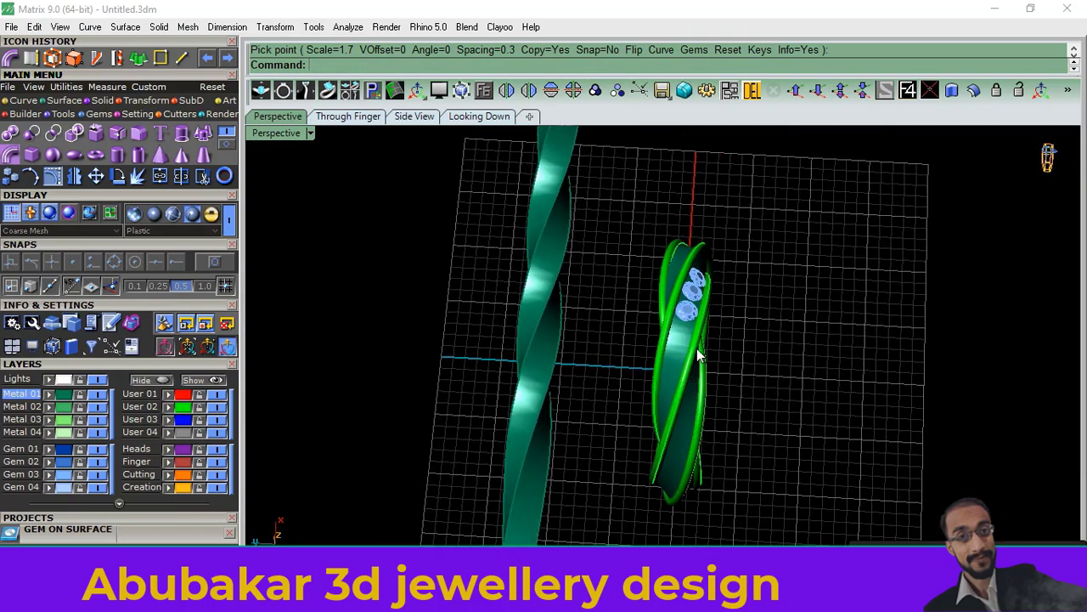
Step: Repeat Gem on Surface and add two 1.7 mm gems further down the band
{"action": "scroll", "coordinate": [651, 325], "scroll_direction": "up", "scroll_amount": 3}
{"action": "key", "text": "Return"}
{"action": "scroll", "coordinate": [645, 319], "scroll_direction": "up", "scroll_amount": 1}
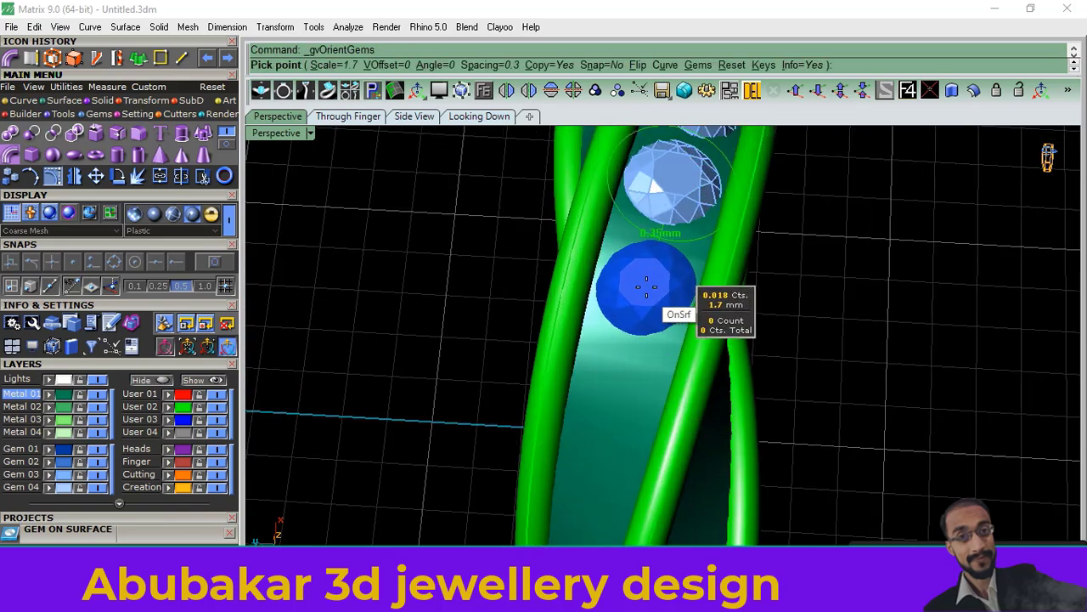
{"action": "left_click", "coordinate": [648, 279]}
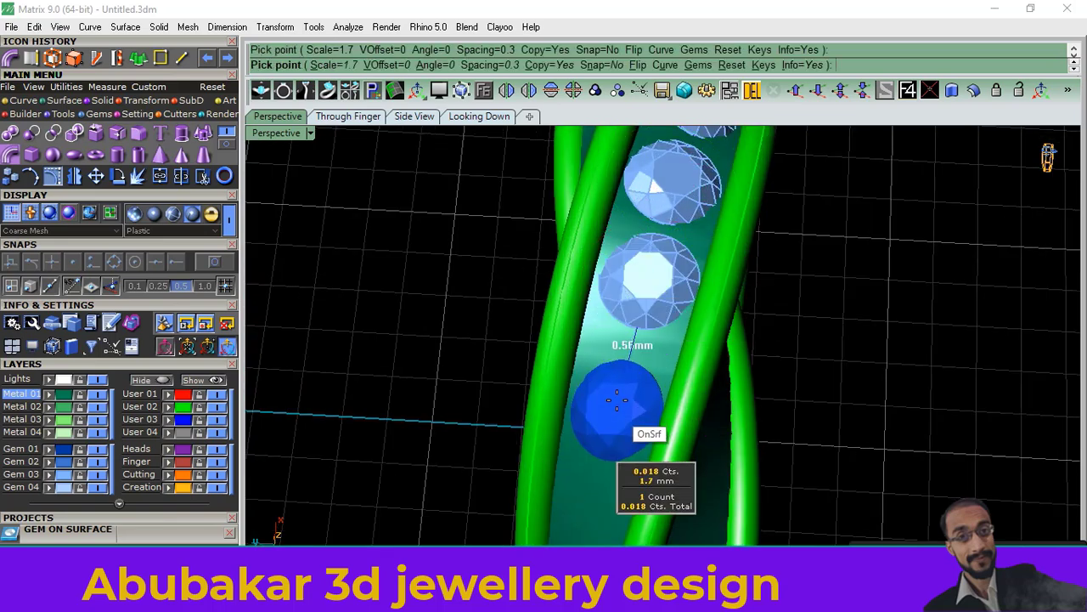
{"action": "left_click", "coordinate": [621, 389]}
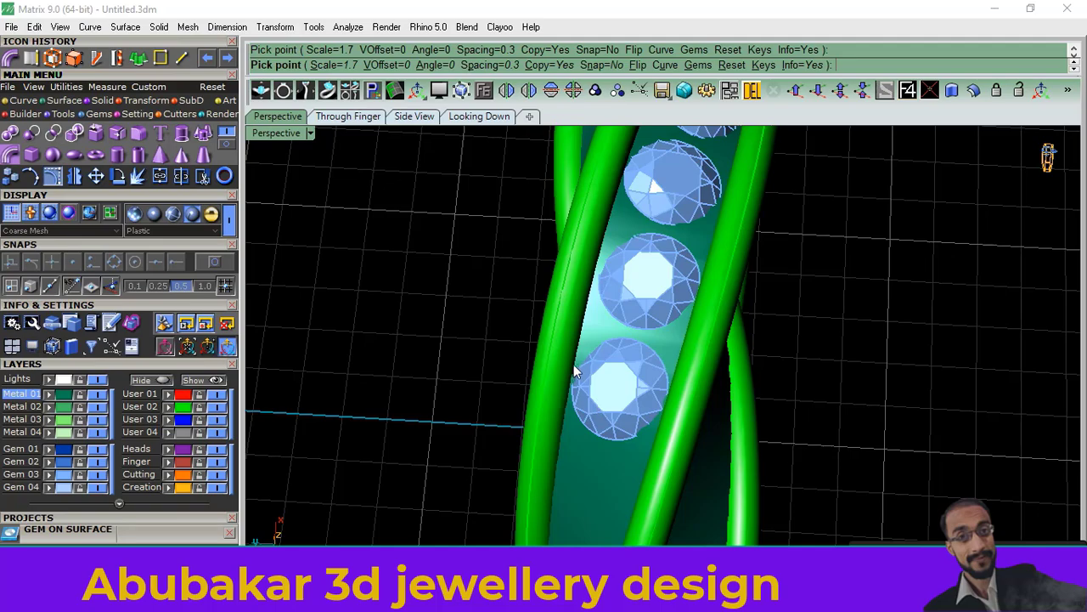
{"action": "key", "text": "Return"}
{"action": "scroll", "coordinate": [583, 351], "scroll_direction": "down", "scroll_amount": 1}
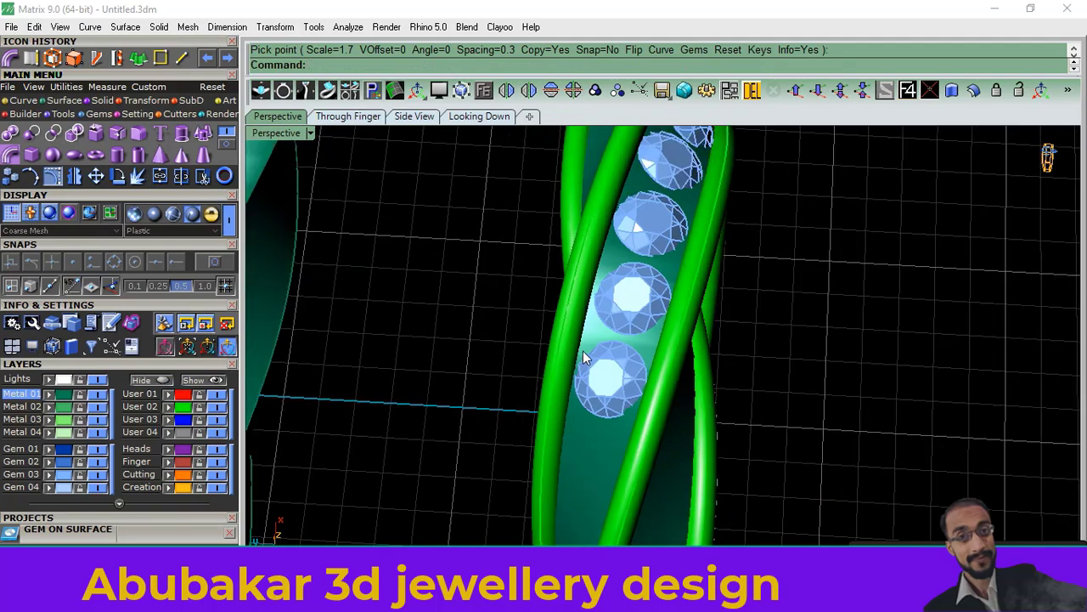
{"action": "scroll", "coordinate": [583, 351], "scroll_direction": "down", "scroll_amount": 4}
{"action": "mouse_move", "coordinate": [583, 351]}
{"action": "right_mouse_down"}
{"action": "mouse_move", "coordinate": [638, 396]}
{"action": "mouse_move", "coordinate": [711, 360]}
{"action": "mouse_move", "coordinate": [666, 362]}
{"action": "right_mouse_up"}
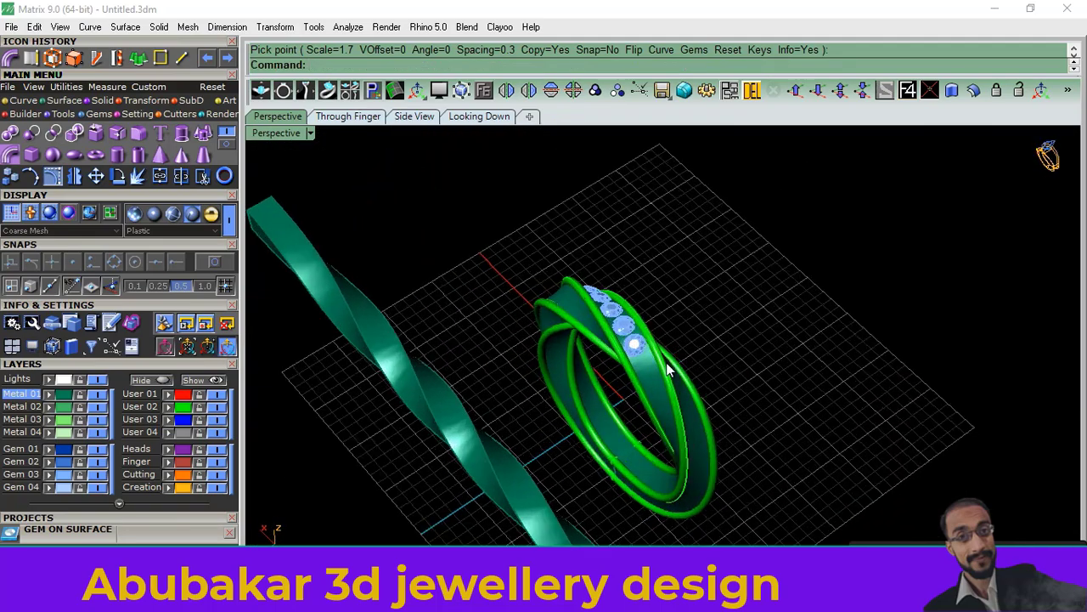
Step: Reselect the band and add one more 1.7 mm gem at the row's end
{"action": "scroll", "coordinate": [618, 366], "scroll_direction": "up", "scroll_amount": 5}
{"action": "left_click", "coordinate": [618, 366]}
{"action": "key", "text": "Return"}
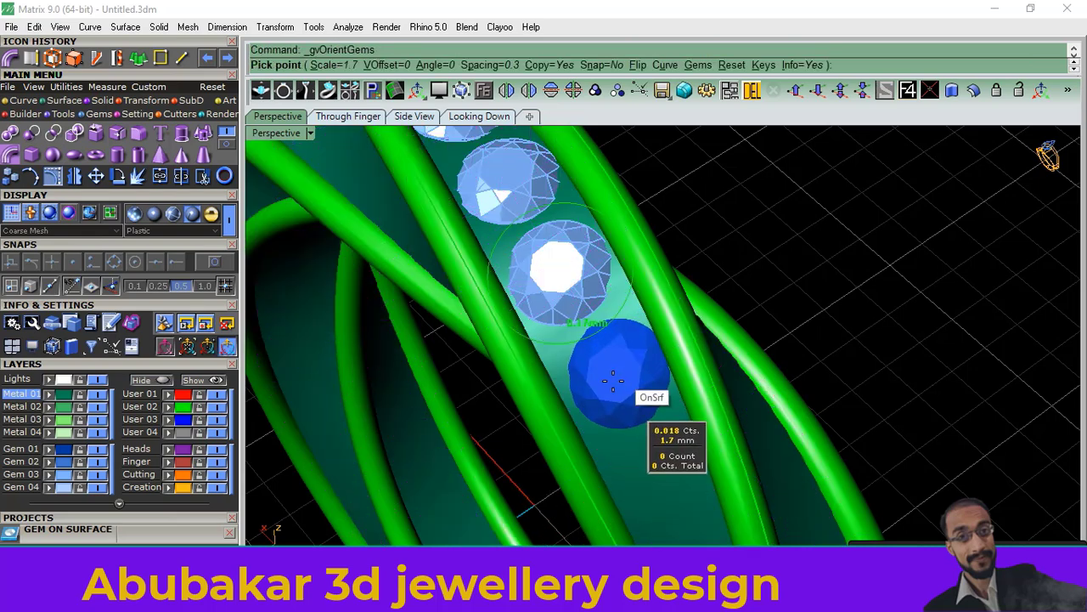
{"action": "left_click", "coordinate": [613, 380]}
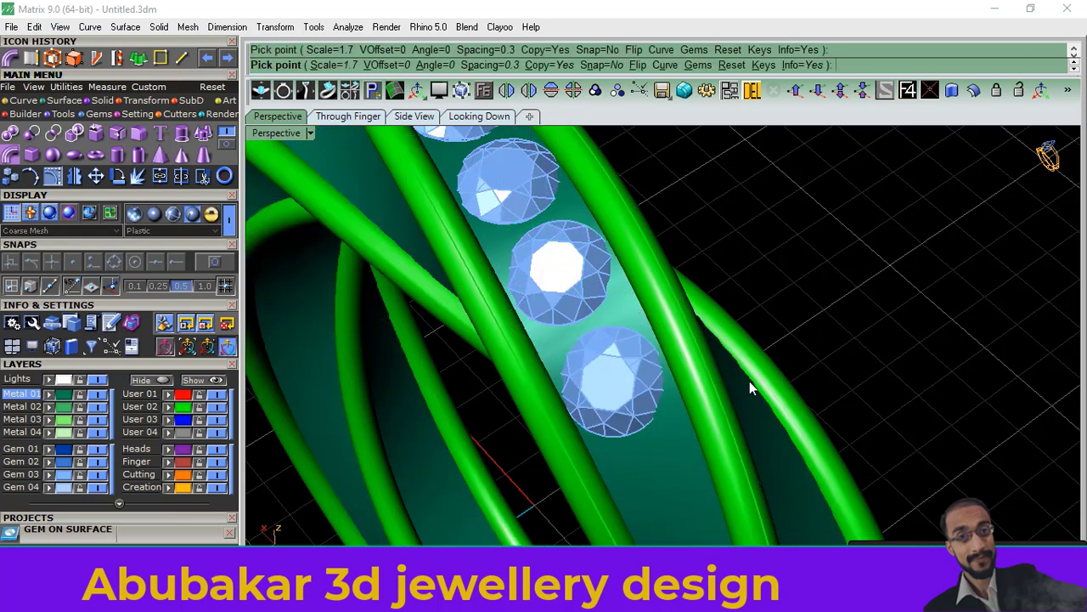
{"action": "scroll", "coordinate": [544, 283], "scroll_direction": "down", "scroll_amount": 5}
{"action": "mouse_move", "coordinate": [544, 282]}
{"action": "right_mouse_down"}
{"action": "mouse_move", "coordinate": [383, 361]}
{"action": "mouse_move", "coordinate": [846, 534]}
{"action": "right_mouse_up"}
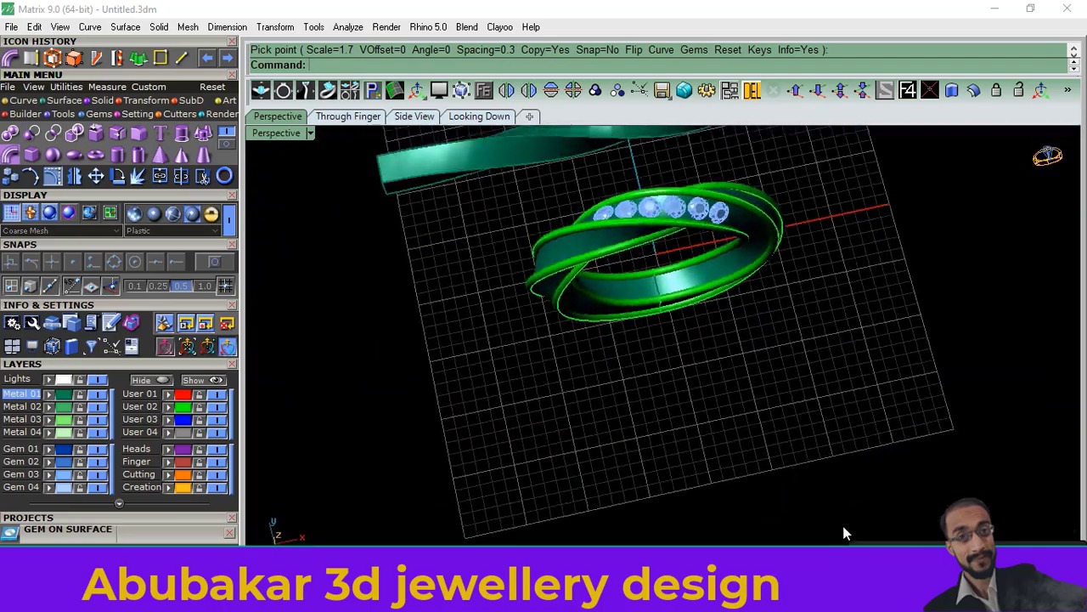
Step: Restart Gem on Surface on the band and place two 1.7 mm round gems
{"action": "mouse_move", "coordinate": [587, 430]}
{"action": "right_mouse_down"}
{"action": "mouse_move", "coordinate": [757, 412]}
{"action": "mouse_move", "coordinate": [837, 390]}
{"action": "mouse_move", "coordinate": [775, 510]}
{"action": "mouse_move", "coordinate": [432, 328]}
{"action": "mouse_move", "coordinate": [485, 332]}
{"action": "mouse_move", "coordinate": [553, 378]}
{"action": "mouse_move", "coordinate": [587, 449]}
{"action": "mouse_move", "coordinate": [586, 413]}
{"action": "mouse_move", "coordinate": [675, 340]}
{"action": "mouse_move", "coordinate": [612, 439]}
{"action": "mouse_move", "coordinate": [497, 395]}
{"action": "mouse_move", "coordinate": [644, 405]}
{"action": "mouse_move", "coordinate": [620, 413]}
{"action": "right_mouse_up"}
{"action": "scroll", "coordinate": [595, 387], "scroll_direction": "up", "scroll_amount": 1}
{"action": "scroll", "coordinate": [573, 364], "scroll_direction": "up", "scroll_amount": 3}
{"action": "scroll", "coordinate": [573, 365], "scroll_direction": "up", "scroll_amount": 1}
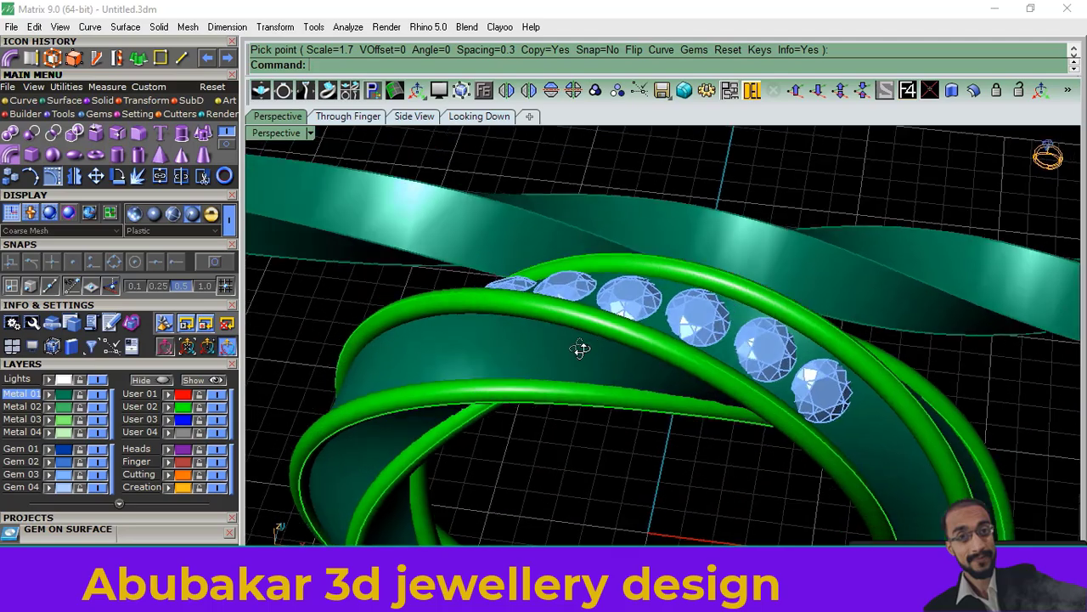
{"action": "scroll", "coordinate": [575, 365], "scroll_direction": "up", "scroll_amount": 1}
{"action": "scroll", "coordinate": [574, 357], "scroll_direction": "up", "scroll_amount": 1}
{"action": "left_click", "coordinate": [574, 357]}
{"action": "right_click", "coordinate": [574, 356]}
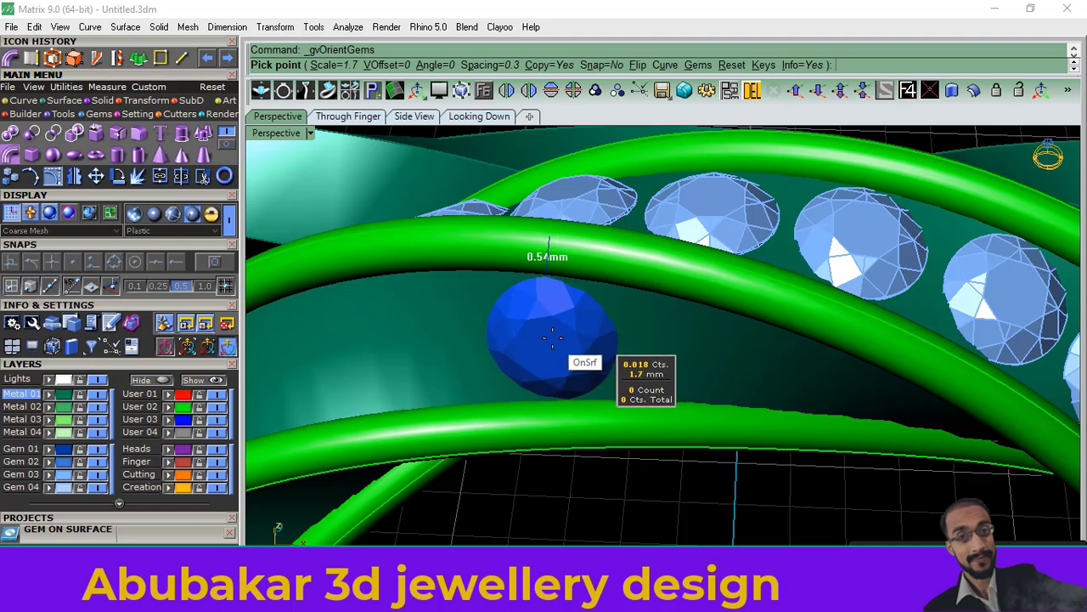
{"action": "left_click", "coordinate": [553, 335]}
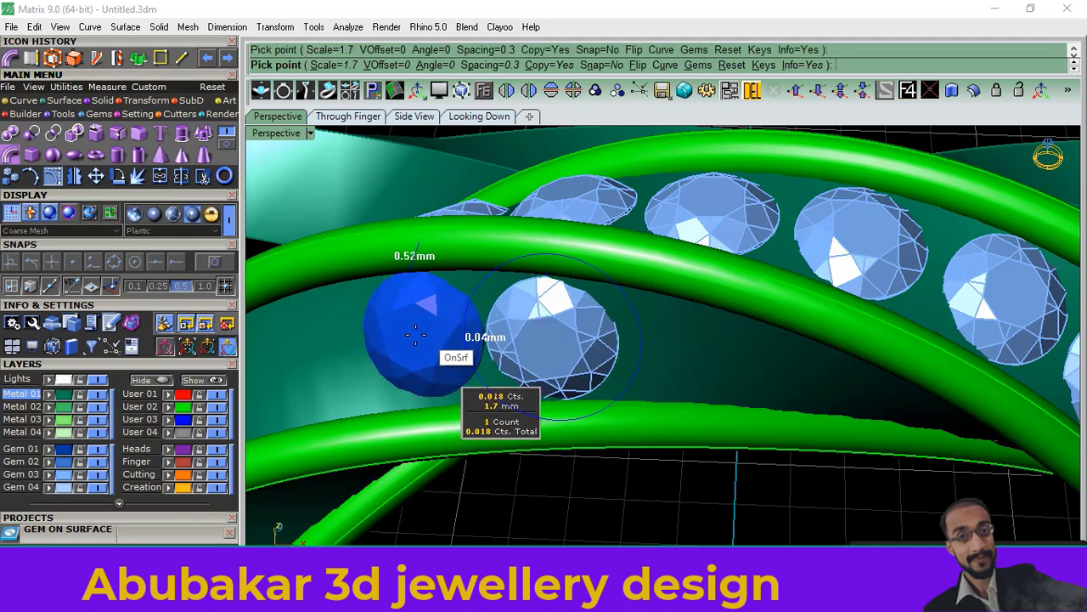
{"action": "left_click", "coordinate": [410, 338]}
Step: Add two more 1.7 mm gems further along the band and finish
{"action": "scroll", "coordinate": [629, 339], "scroll_direction": "down", "scroll_amount": 3}
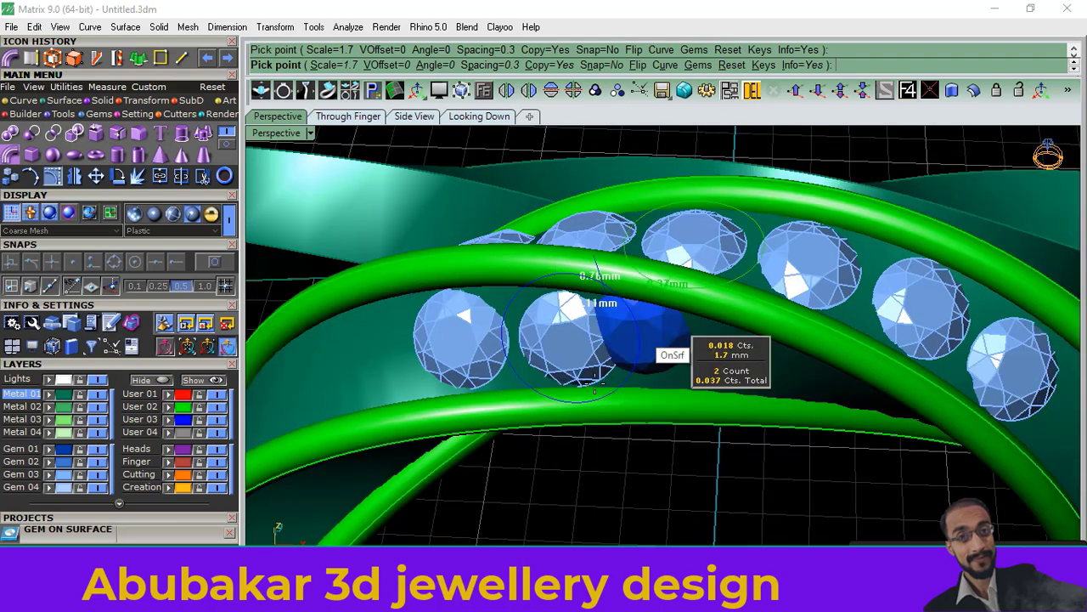
{"action": "scroll", "coordinate": [648, 344], "scroll_direction": "down", "scroll_amount": 2}
{"action": "scroll", "coordinate": [654, 374], "scroll_direction": "up", "scroll_amount": 2}
{"action": "scroll", "coordinate": [583, 382], "scroll_direction": "up", "scroll_amount": 1}
{"action": "scroll", "coordinate": [569, 390], "scroll_direction": "up", "scroll_amount": 2}
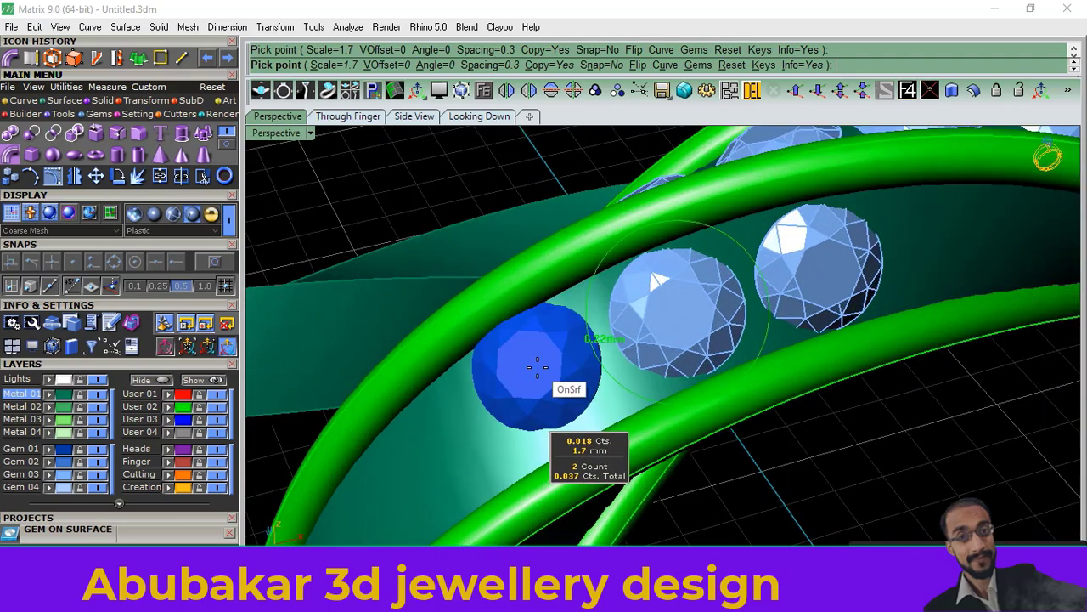
{"action": "scroll", "coordinate": [561, 399], "scroll_direction": "up", "scroll_amount": 2}
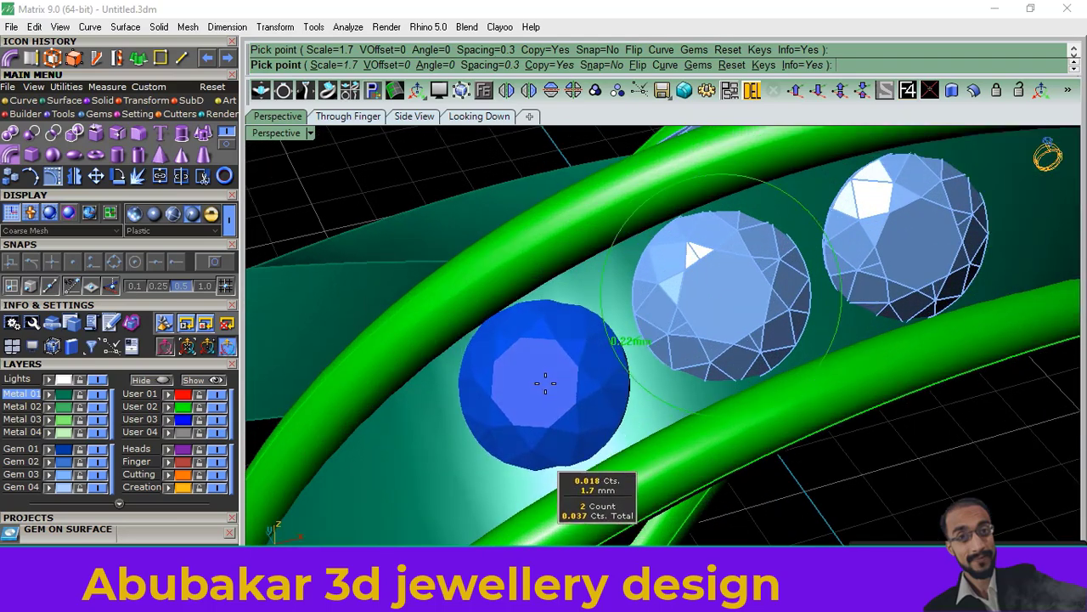
{"action": "left_click", "coordinate": [548, 383]}
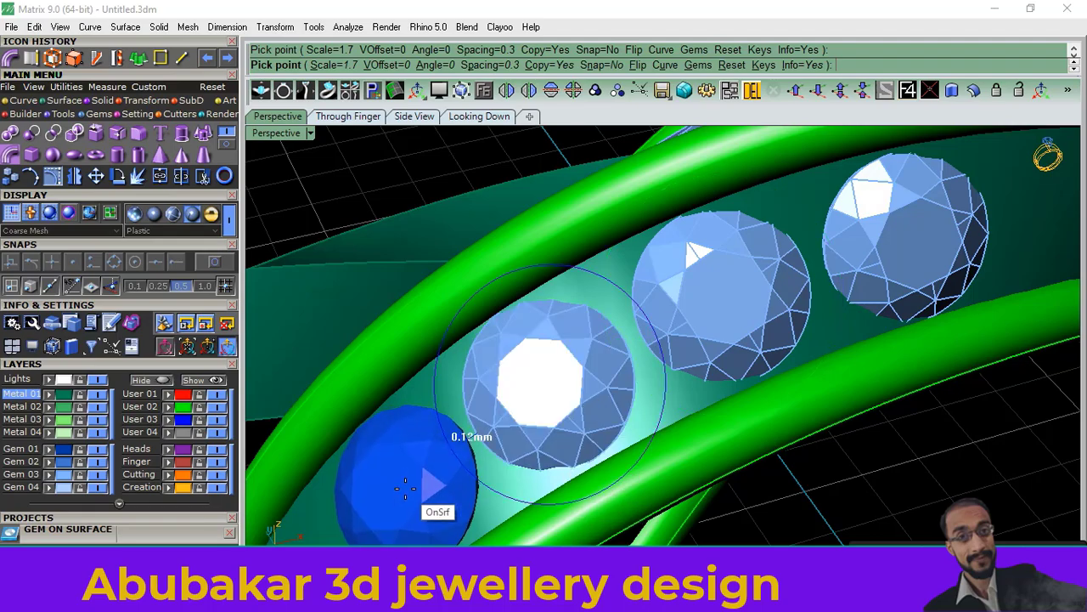
{"action": "left_click", "coordinate": [400, 489]}
{"action": "key", "text": "Return"}
Step: Set one more 1.7 mm gem at the lower end of the row
{"action": "scroll", "coordinate": [501, 468], "scroll_direction": "down", "scroll_amount": 5}
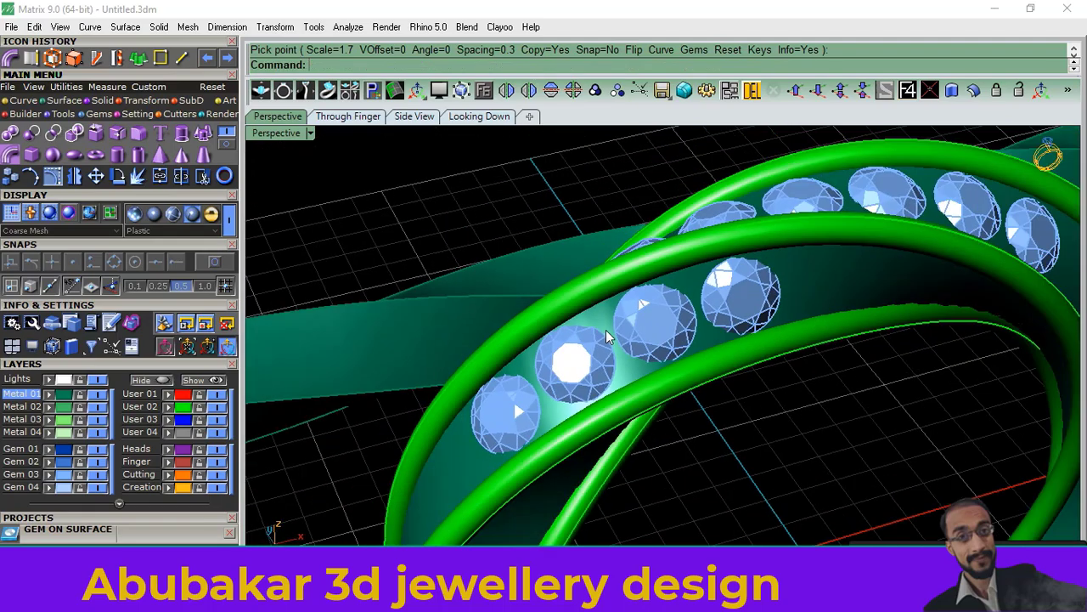
{"action": "right_click_drag", "start_coordinate": [606, 330], "coordinate": [658, 408]}
{"action": "scroll", "coordinate": [659, 408], "scroll_direction": "up", "scroll_amount": 5}
{"action": "left_click", "coordinate": [659, 408]}
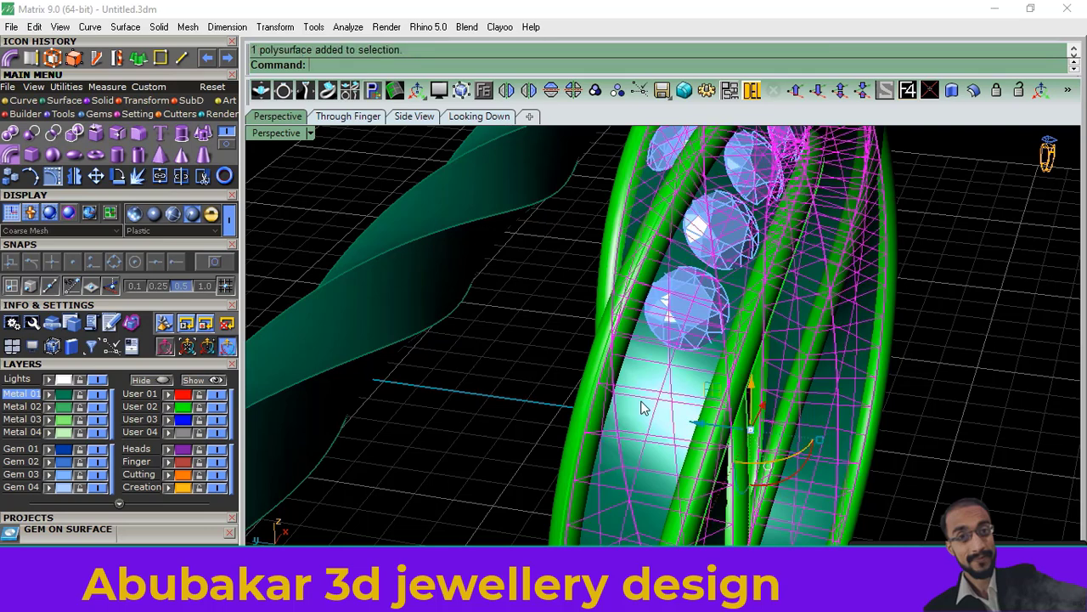
{"action": "key", "text": "Return"}
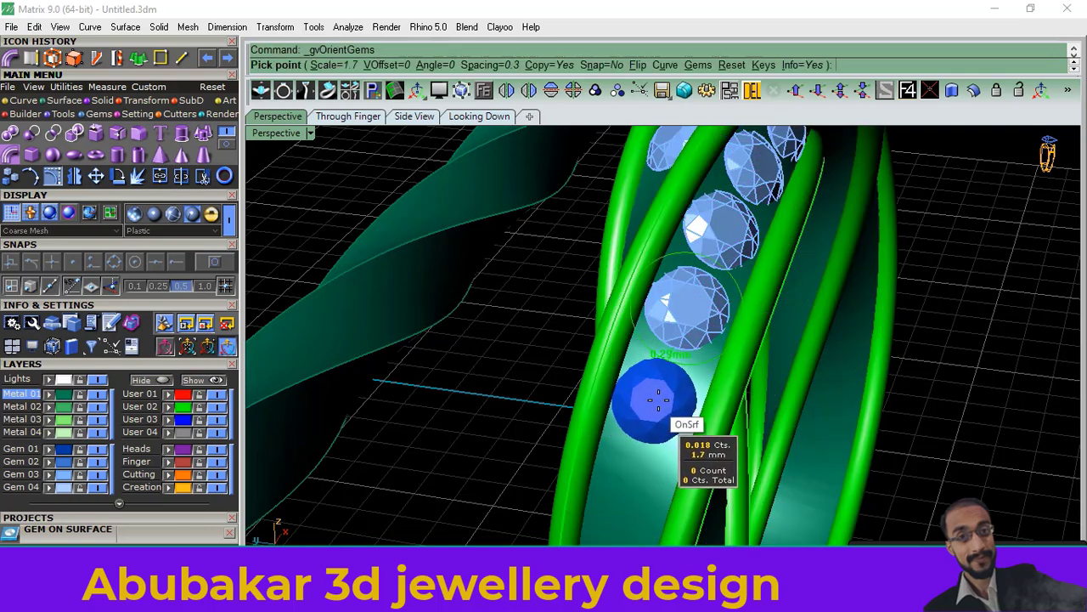
{"action": "left_click", "coordinate": [659, 399]}
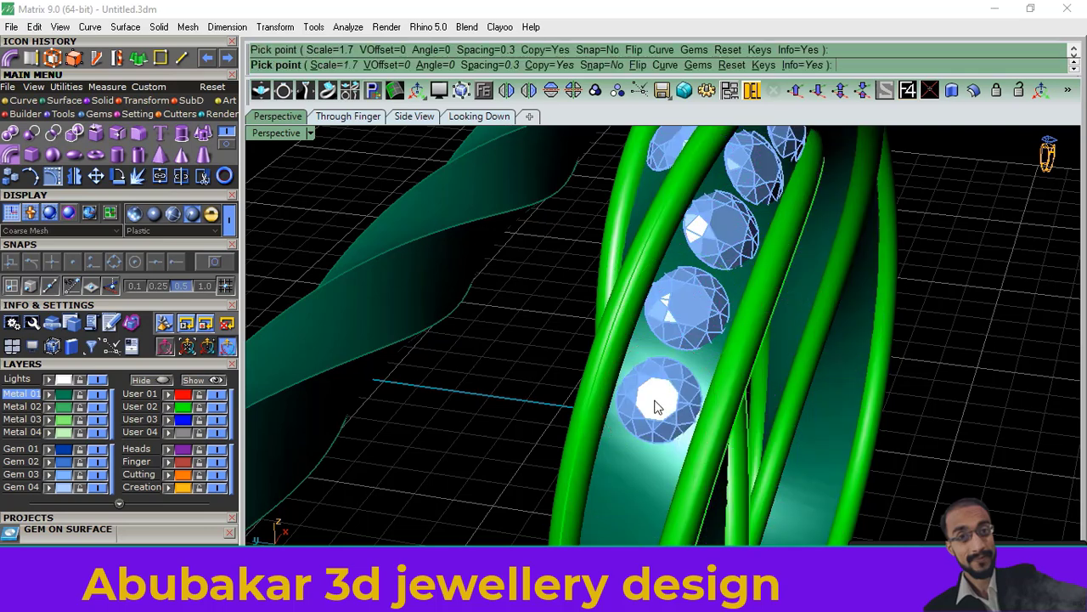
{"action": "key", "text": "Escape"}
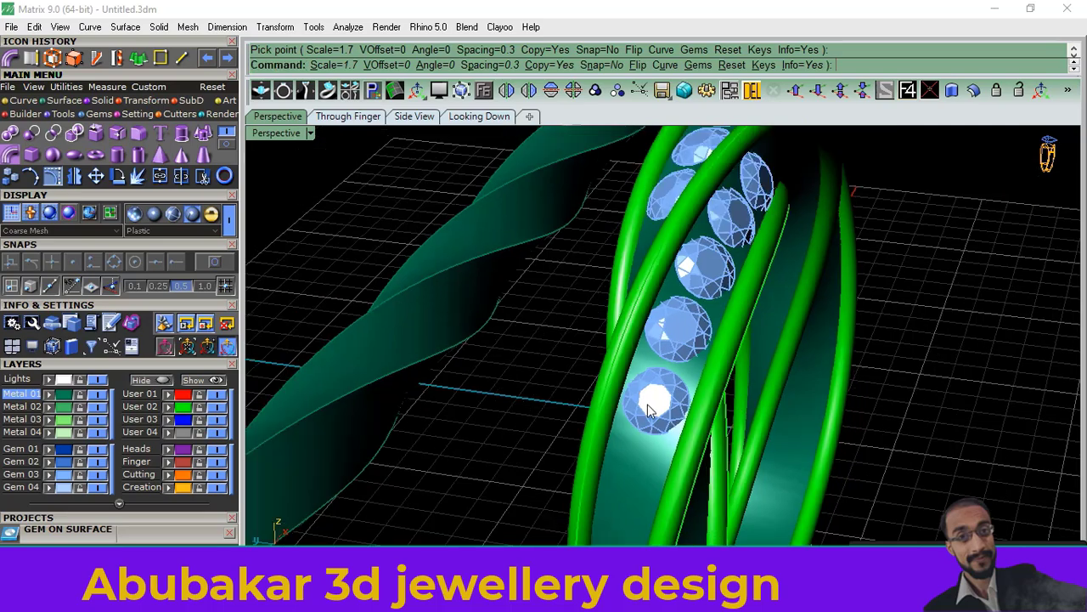
{"action": "scroll", "coordinate": [647, 403], "scroll_direction": "down", "scroll_amount": 5}
Step: Rotate-copy the front gems about centre 0,0,0 to extend the stone row, and display the metal as Machine
{"action": "mouse_move", "coordinate": [647, 403]}
{"action": "right_mouse_down"}
{"action": "mouse_move", "coordinate": [552, 480]}
{"action": "mouse_move", "coordinate": [595, 433]}
{"action": "mouse_move", "coordinate": [704, 427]}
{"action": "mouse_move", "coordinate": [636, 425]}
{"action": "mouse_move", "coordinate": [617, 474]}
{"action": "mouse_move", "coordinate": [593, 404]}
{"action": "mouse_move", "coordinate": [573, 397]}
{"action": "mouse_move", "coordinate": [575, 430]}
{"action": "mouse_move", "coordinate": [588, 433]}
{"action": "mouse_move", "coordinate": [510, 369]}
{"action": "mouse_move", "coordinate": [625, 389]}
{"action": "mouse_move", "coordinate": [521, 381]}
{"action": "mouse_move", "coordinate": [590, 452]}
{"action": "mouse_move", "coordinate": [620, 394]}
{"action": "mouse_move", "coordinate": [626, 422]}
{"action": "mouse_move", "coordinate": [502, 395]}
{"action": "mouse_move", "coordinate": [679, 432]}
{"action": "mouse_move", "coordinate": [629, 365]}
{"action": "right_mouse_up"}
{"action": "scroll", "coordinate": [630, 365], "scroll_direction": "up", "scroll_amount": 3}
{"action": "left_click", "coordinate": [597, 371]}
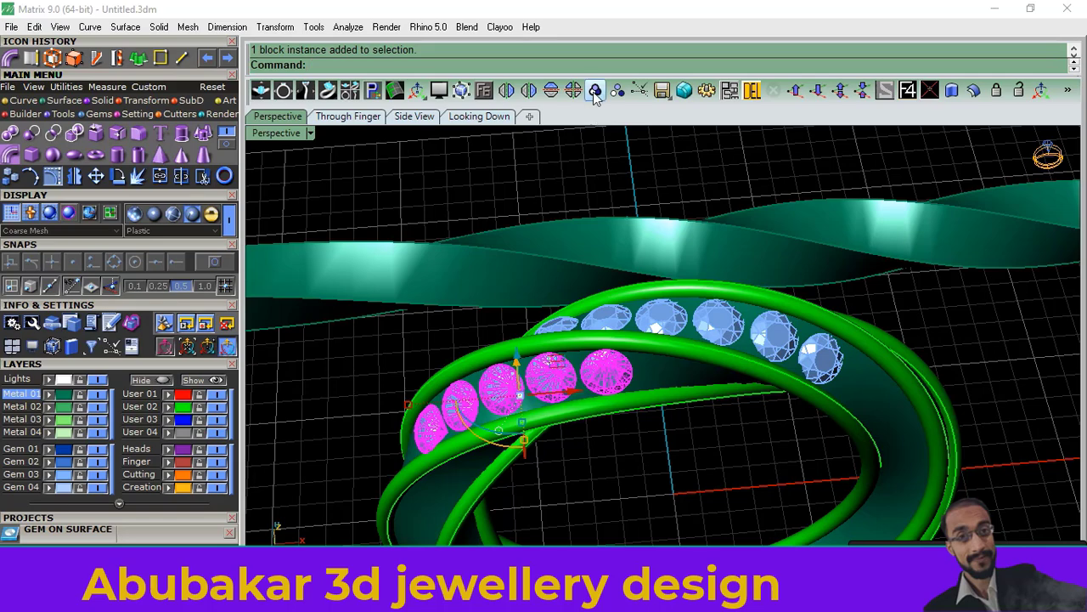
{"action": "left_click", "coordinate": [119, 176]}
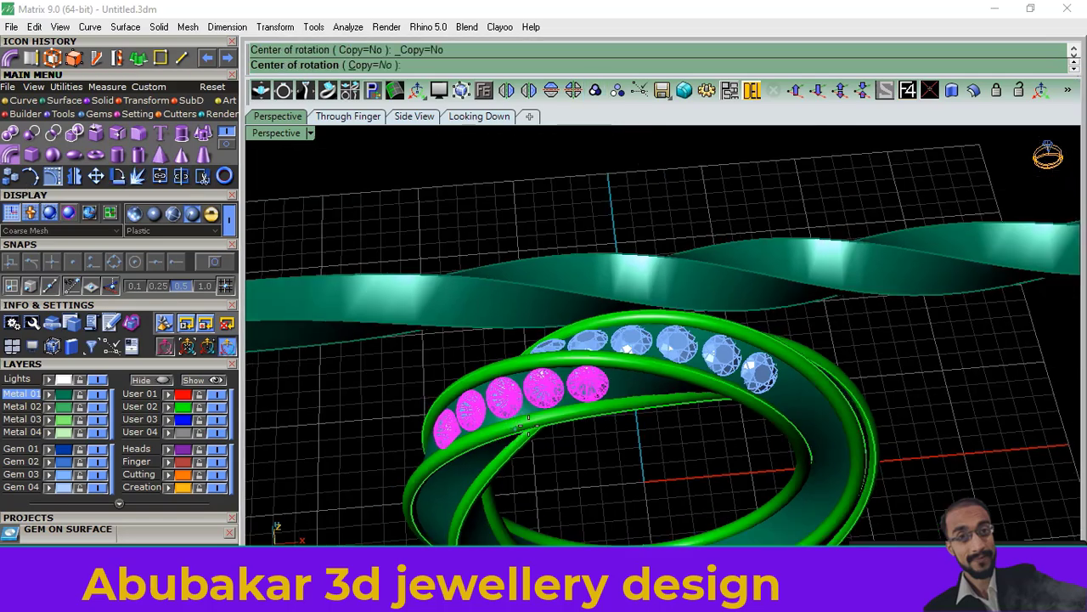
{"action": "scroll", "coordinate": [580, 458], "scroll_direction": "down", "scroll_amount": 5}
{"action": "left_click", "coordinate": [580, 459]}
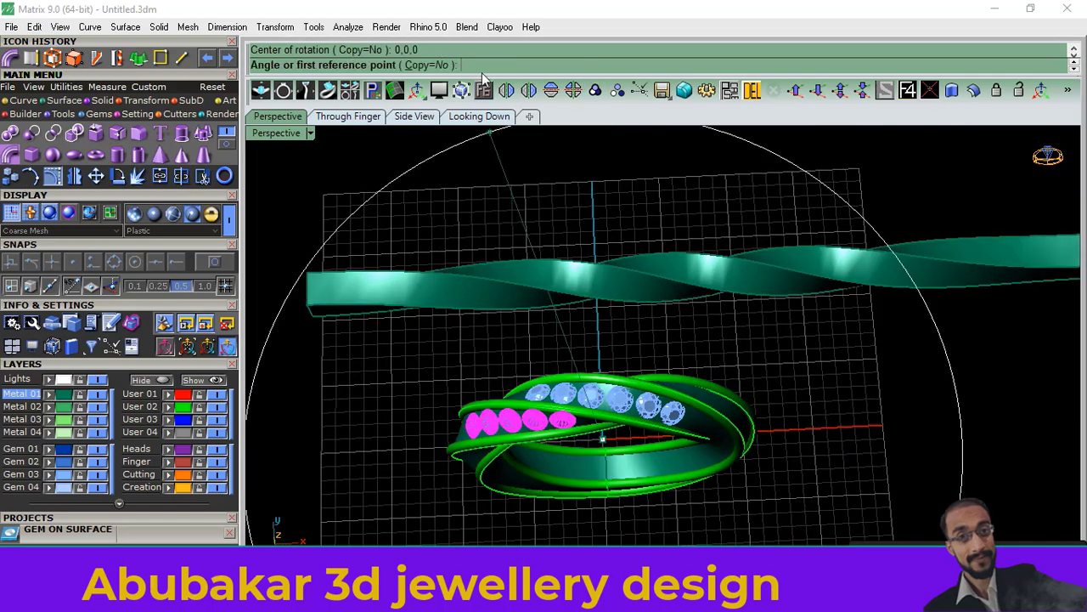
{"action": "left_click", "coordinate": [436, 65]}
{"action": "left_click", "coordinate": [376, 409]}
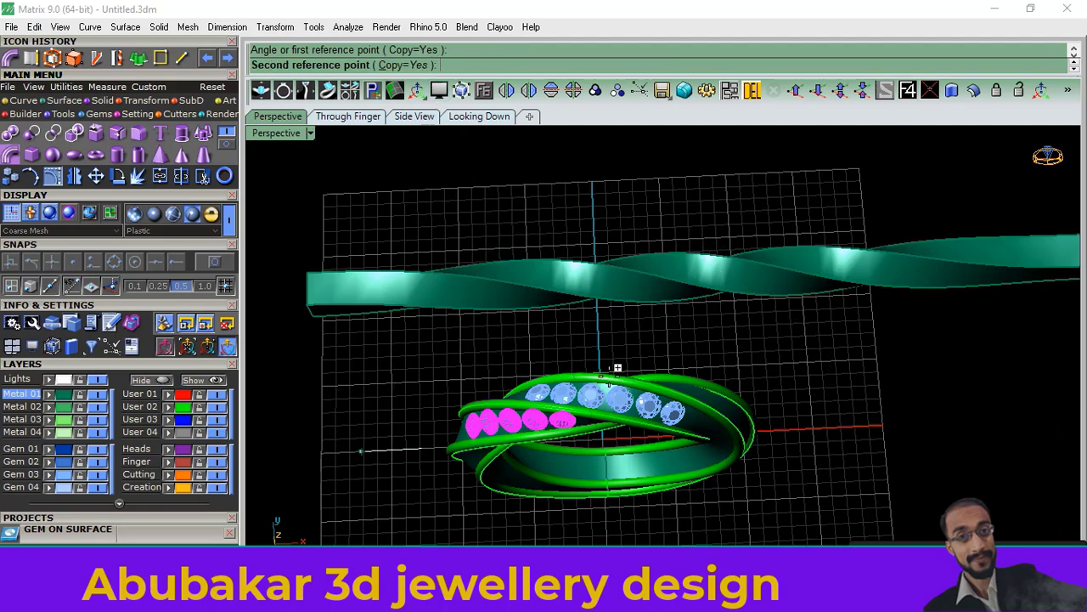
{"action": "left_click", "coordinate": [843, 429]}
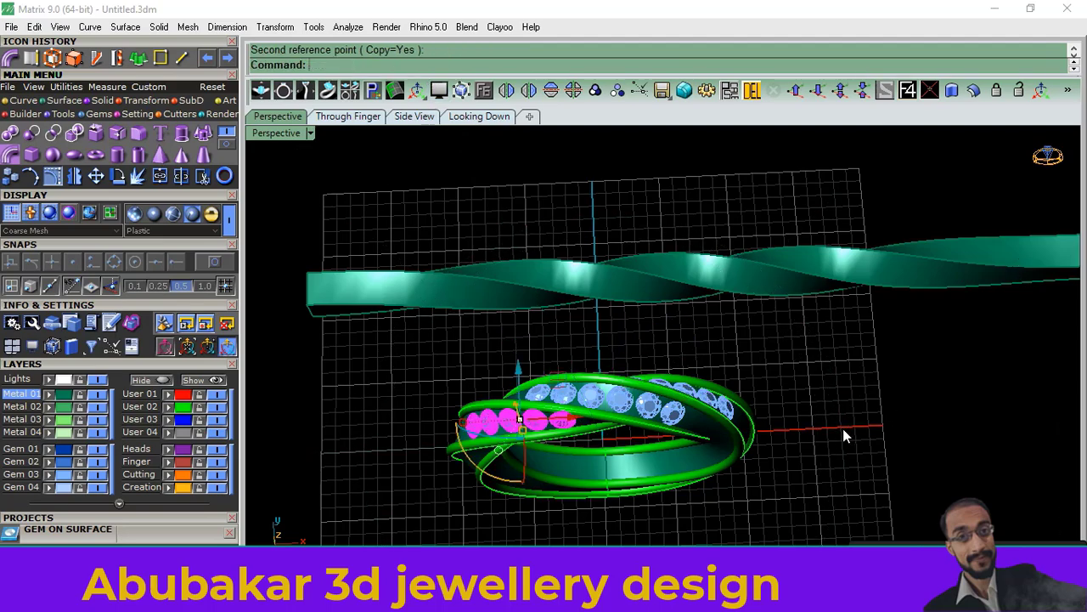
{"action": "mouse_move", "coordinate": [842, 428]}
{"action": "right_mouse_down"}
{"action": "mouse_move", "coordinate": [583, 401]}
{"action": "mouse_move", "coordinate": [592, 397]}
{"action": "right_mouse_up"}
{"action": "left_click", "coordinate": [154, 214]}
{"action": "mouse_move", "coordinate": [559, 350]}
{"action": "right_mouse_down"}
{"action": "mouse_move", "coordinate": [579, 335]}
{"action": "mouse_move", "coordinate": [567, 425]}
{"action": "mouse_move", "coordinate": [797, 406]}
{"action": "right_mouse_up"}
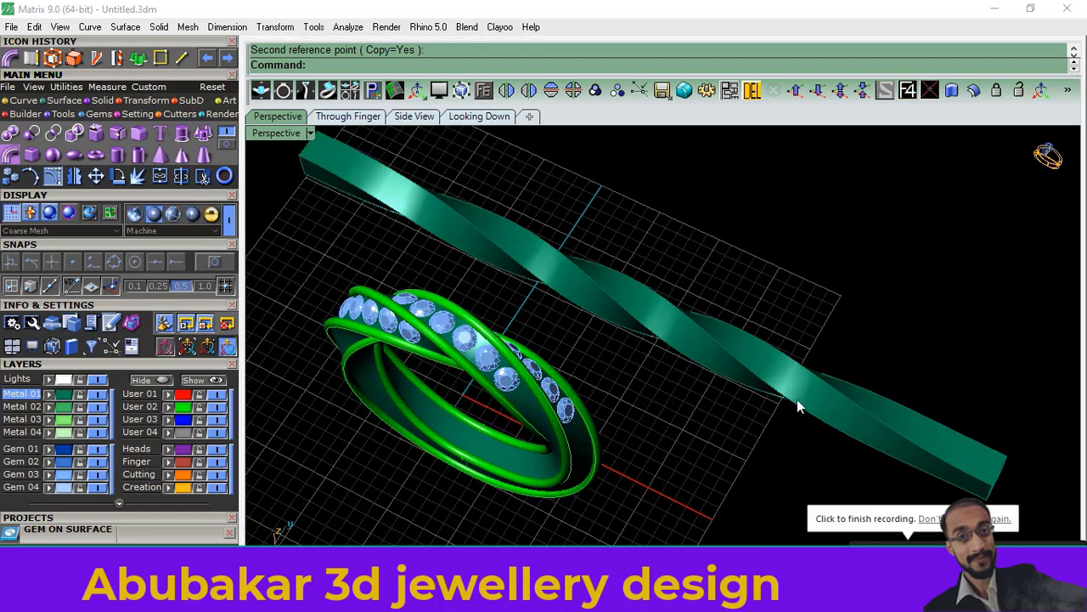
{"action": "right_click_drag", "start_coordinate": [490, 388], "coordinate": [499, 380]}
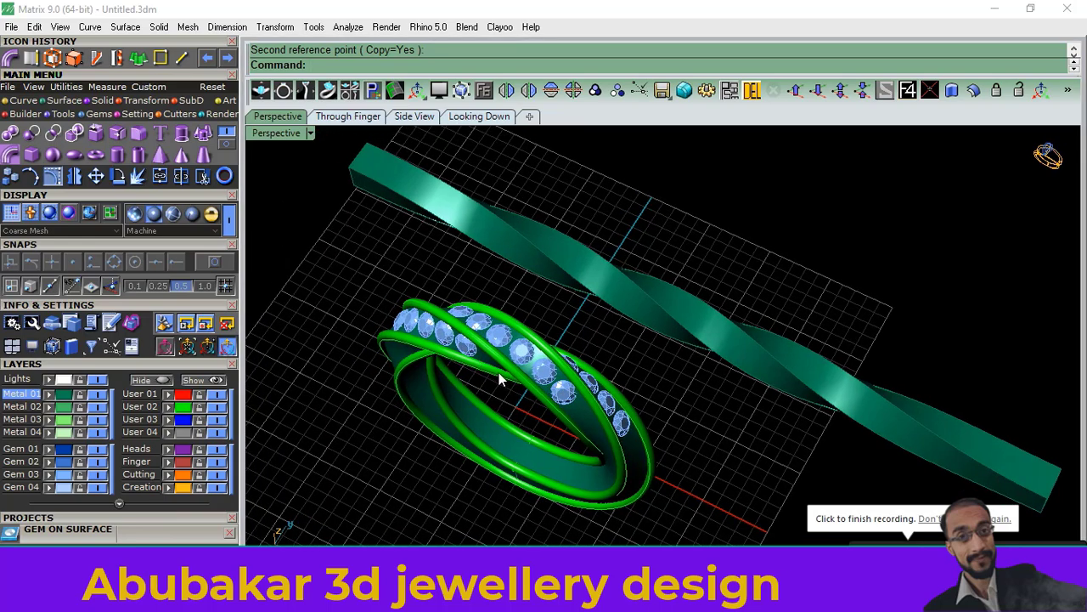
{"action": "mouse_move", "coordinate": [704, 397]}
{"action": "right_mouse_down"}
{"action": "mouse_move", "coordinate": [659, 376]}
{"action": "mouse_move", "coordinate": [701, 429]}
{"action": "right_mouse_up"}
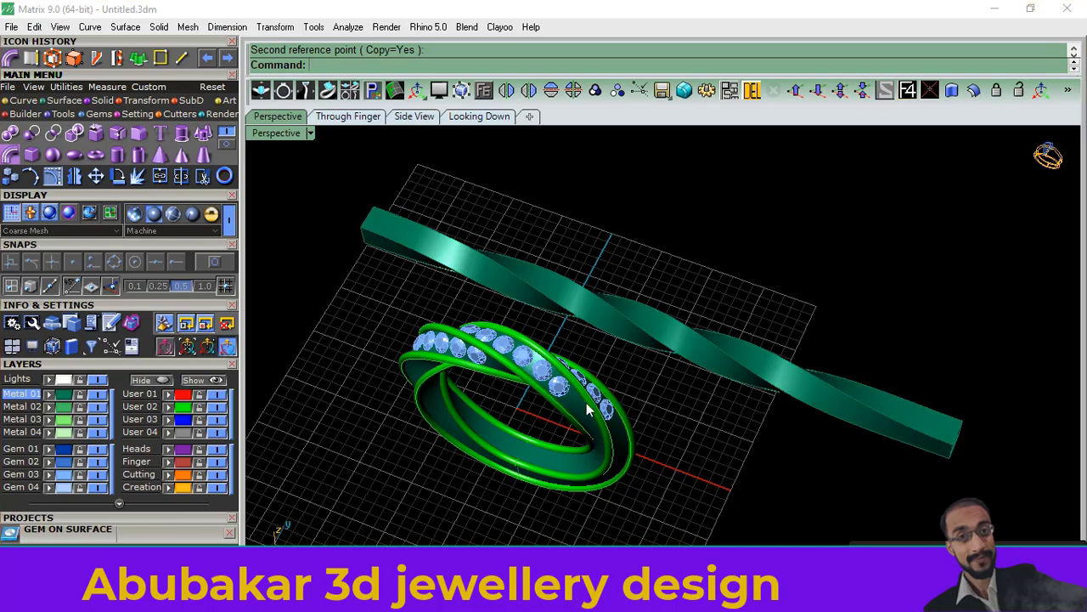
{"action": "mouse_move", "coordinate": [586, 403]}
{"action": "right_mouse_down"}
{"action": "mouse_move", "coordinate": [586, 393]}
{"action": "mouse_move", "coordinate": [602, 417]}
{"action": "mouse_move", "coordinate": [561, 411]}
{"action": "right_mouse_up"}
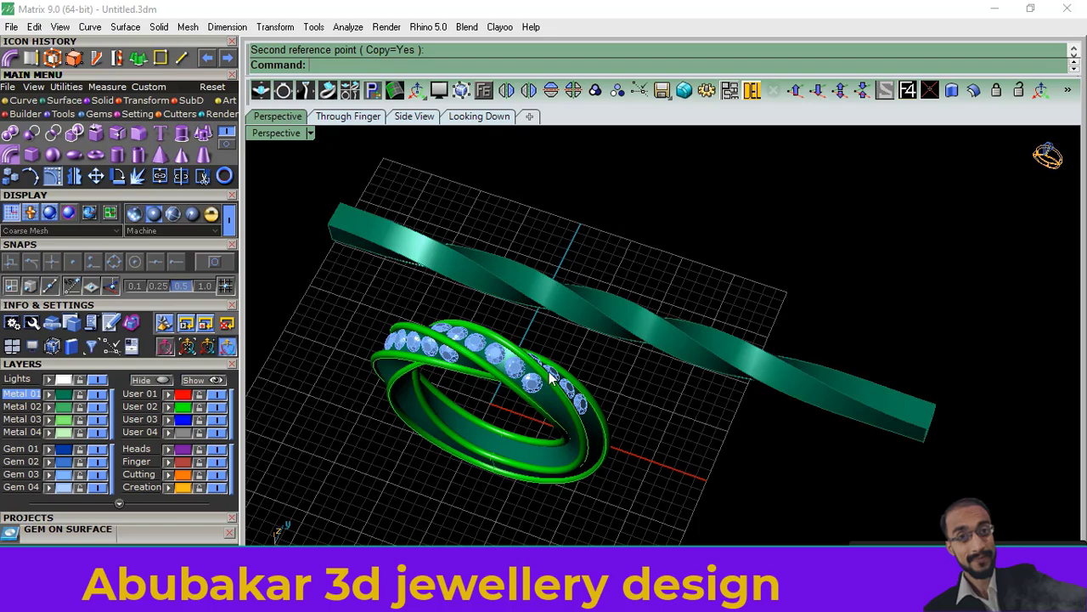
{"action": "right_click_drag", "start_coordinate": [535, 367], "coordinate": [533, 374]}
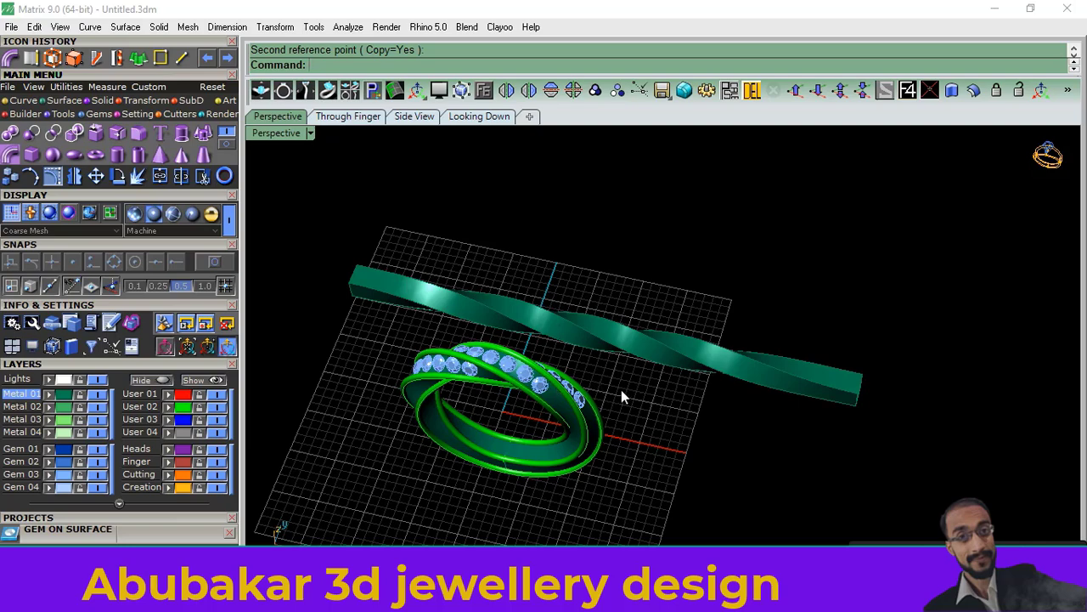
{"action": "right_click_drag", "start_coordinate": [621, 391], "coordinate": [551, 367]}
{"action": "mouse_move", "coordinate": [575, 384]}
{"action": "right_mouse_down"}
{"action": "mouse_move", "coordinate": [615, 342]}
{"action": "mouse_move", "coordinate": [920, 284]}
{"action": "mouse_move", "coordinate": [617, 311]}
{"action": "mouse_move", "coordinate": [408, 375]}
{"action": "mouse_move", "coordinate": [540, 361]}
{"action": "mouse_move", "coordinate": [583, 323]}
{"action": "mouse_move", "coordinate": [581, 306]}
{"action": "mouse_move", "coordinate": [587, 323]}
{"action": "right_mouse_up"}
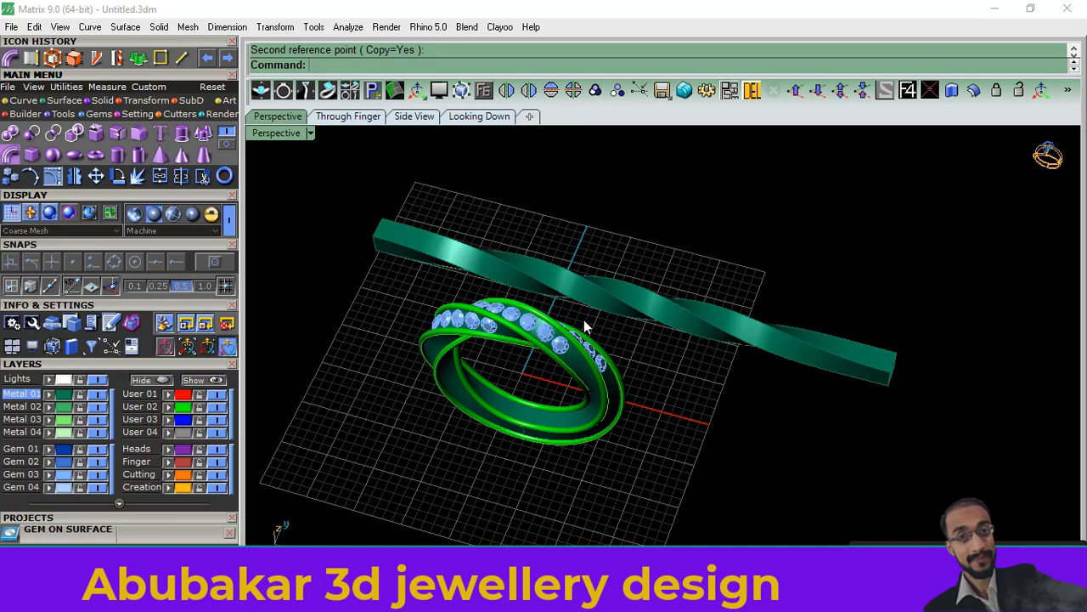
{"action": "mouse_move", "coordinate": [651, 352]}
{"action": "right_mouse_down"}
{"action": "mouse_move", "coordinate": [650, 413]}
{"action": "mouse_move", "coordinate": [653, 376]}
{"action": "mouse_move", "coordinate": [626, 323]}
{"action": "mouse_move", "coordinate": [604, 337]}
{"action": "mouse_move", "coordinate": [605, 356]}
{"action": "mouse_move", "coordinate": [634, 354]}
{"action": "mouse_move", "coordinate": [585, 383]}
{"action": "mouse_move", "coordinate": [566, 371]}
{"action": "mouse_move", "coordinate": [571, 393]}
{"action": "right_mouse_up"}
{"action": "right_click_drag", "start_coordinate": [695, 407], "coordinate": [716, 411], "text": "shift"}
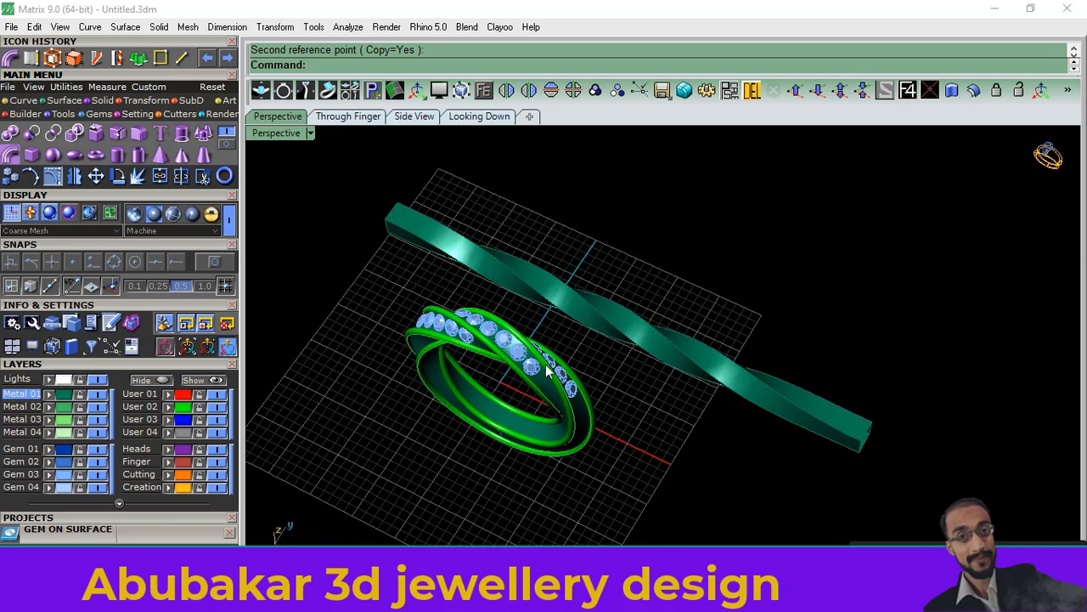
{"action": "left_click", "coordinate": [211, 214]}
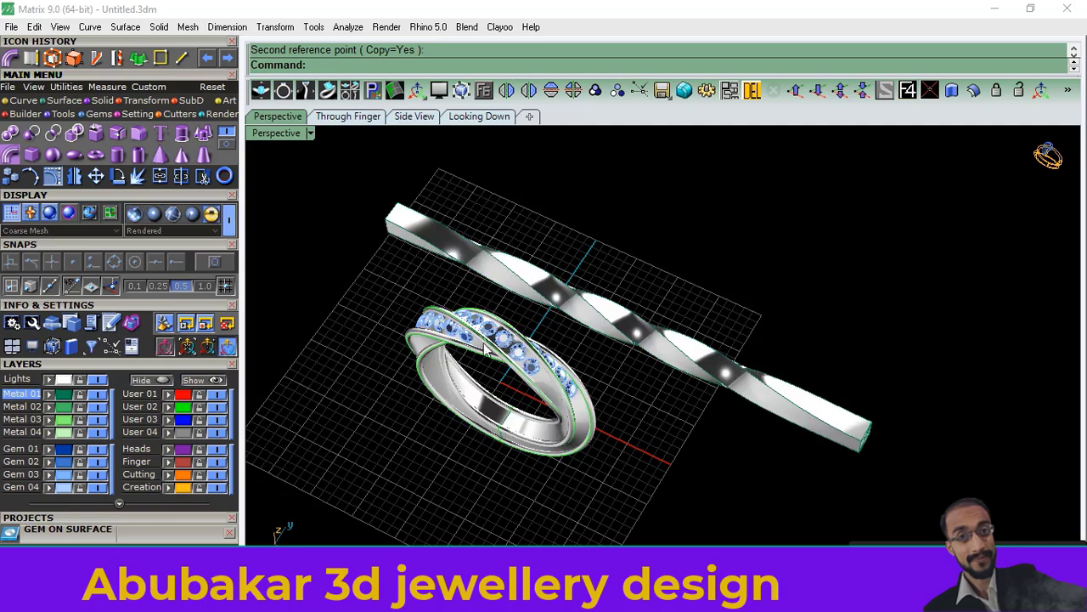
{"action": "left_click", "coordinate": [154, 213]}
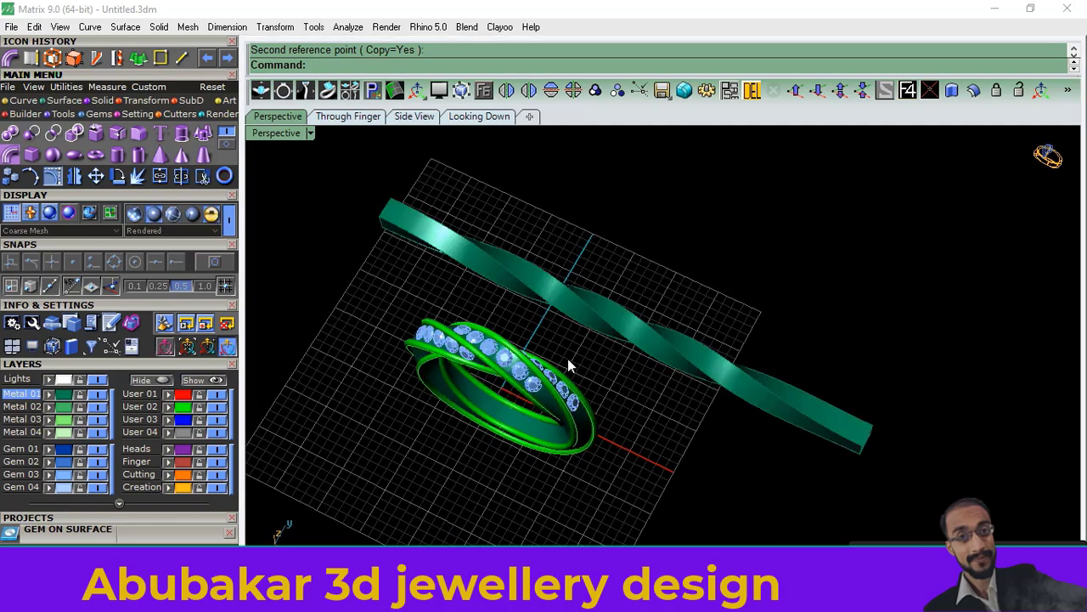
{"action": "right_click_drag", "start_coordinate": [569, 366], "coordinate": [572, 350]}
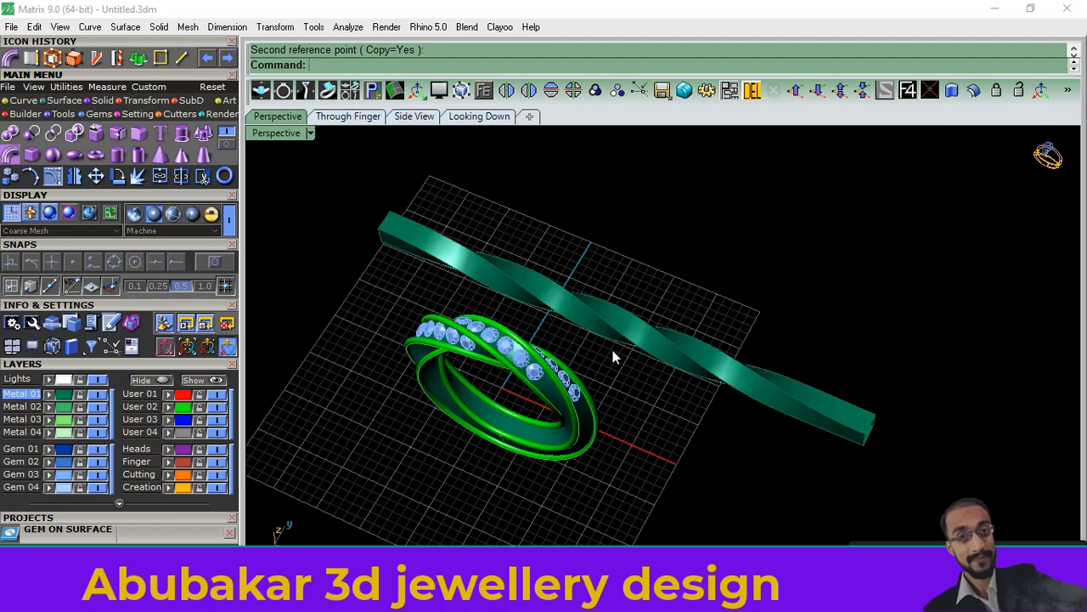
{"action": "mouse_move", "coordinate": [598, 360]}
{"action": "right_mouse_down"}
{"action": "mouse_move", "coordinate": [638, 349]}
{"action": "mouse_move", "coordinate": [577, 224]}
{"action": "mouse_move", "coordinate": [502, 245]}
{"action": "mouse_move", "coordinate": [546, 267]}
{"action": "mouse_move", "coordinate": [614, 340]}
{"action": "mouse_move", "coordinate": [651, 416]}
{"action": "mouse_move", "coordinate": [643, 393]}
{"action": "right_mouse_up"}
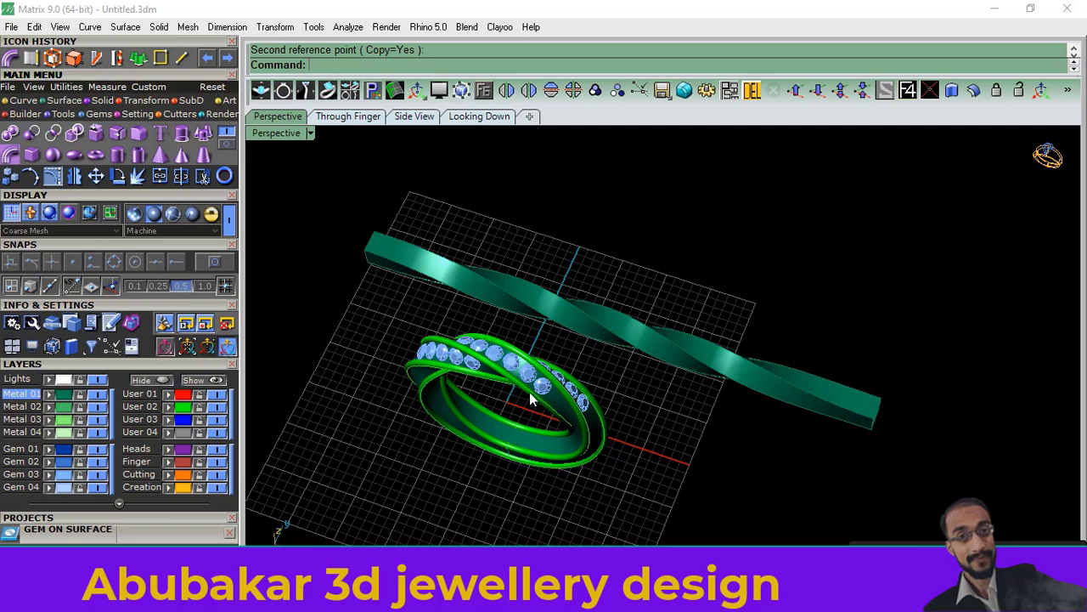
{"action": "mouse_move", "coordinate": [538, 367]}
{"action": "right_mouse_down"}
{"action": "mouse_move", "coordinate": [545, 284]}
{"action": "mouse_move", "coordinate": [511, 382]}
{"action": "mouse_move", "coordinate": [501, 306]}
{"action": "right_mouse_up"}
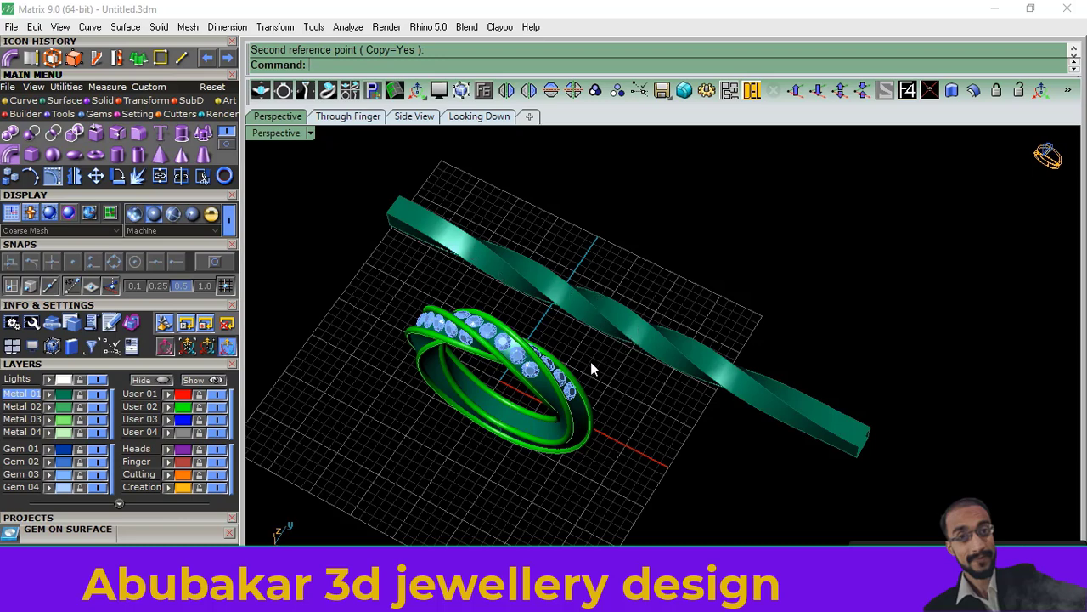
{"action": "mouse_move", "coordinate": [577, 381]}
{"action": "right_mouse_down"}
{"action": "mouse_move", "coordinate": [612, 332]}
{"action": "mouse_move", "coordinate": [593, 415]}
{"action": "mouse_move", "coordinate": [600, 348]}
{"action": "mouse_move", "coordinate": [335, 252]}
{"action": "mouse_move", "coordinate": [446, 257]}
{"action": "mouse_move", "coordinate": [516, 317]}
{"action": "mouse_move", "coordinate": [509, 331]}
{"action": "mouse_move", "coordinate": [476, 305]}
{"action": "right_mouse_up"}
{"action": "scroll", "coordinate": [463, 301], "scroll_direction": "up", "scroll_amount": 2}
{"action": "scroll", "coordinate": [463, 302], "scroll_direction": "up", "scroll_amount": 1}
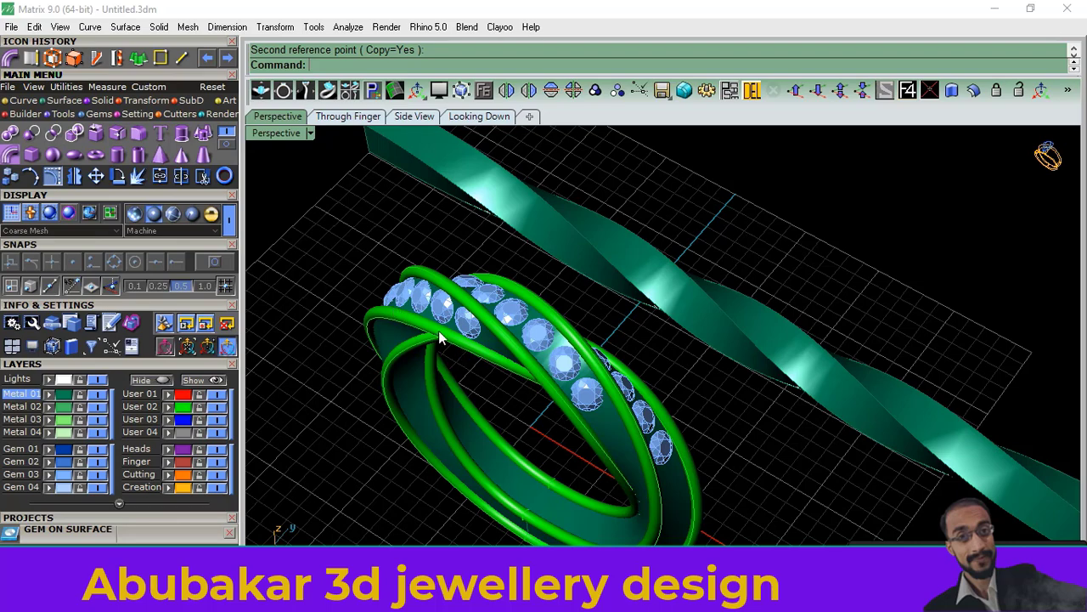
{"action": "scroll", "coordinate": [463, 367], "scroll_direction": "down", "scroll_amount": 3}
{"action": "right_click_drag", "start_coordinate": [473, 350], "coordinate": [487, 342]}
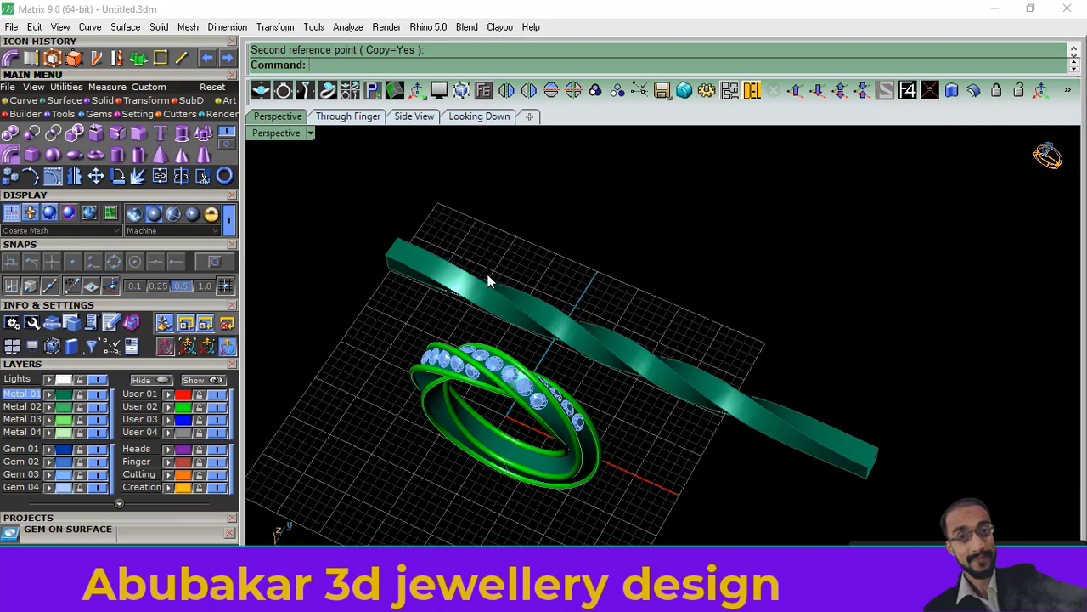
{"action": "mouse_move", "coordinate": [533, 309]}
{"action": "right_mouse_down"}
{"action": "mouse_move", "coordinate": [563, 244]}
{"action": "mouse_move", "coordinate": [793, 199]}
{"action": "mouse_move", "coordinate": [947, 221]}
{"action": "mouse_move", "coordinate": [614, 277]}
{"action": "mouse_move", "coordinate": [532, 266]}
{"action": "mouse_move", "coordinate": [510, 306]}
{"action": "mouse_move", "coordinate": [522, 308]}
{"action": "mouse_move", "coordinate": [521, 279]}
{"action": "mouse_move", "coordinate": [528, 293]}
{"action": "right_mouse_up"}
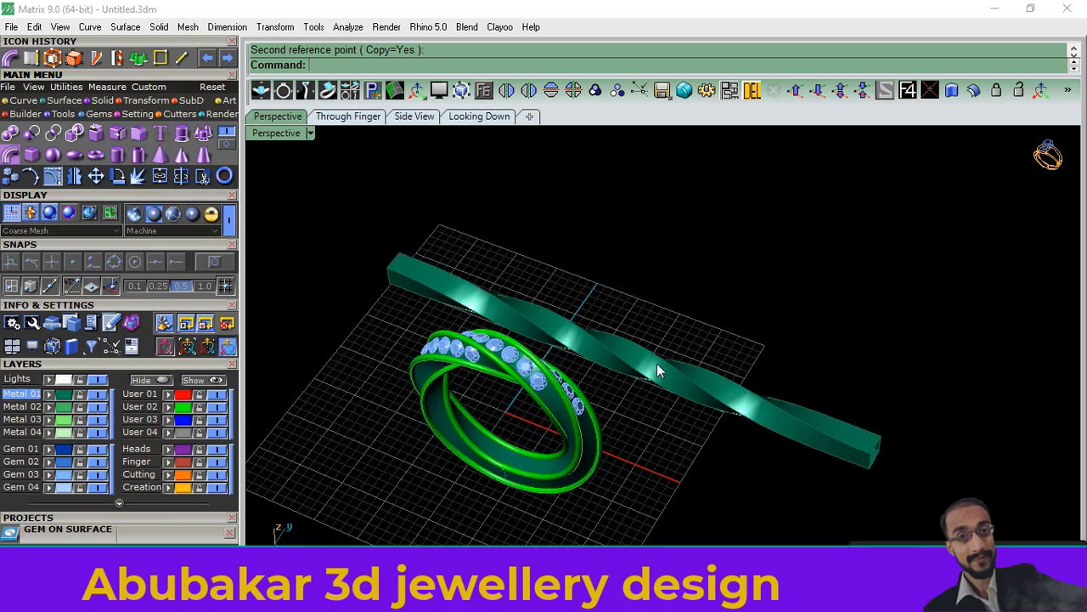